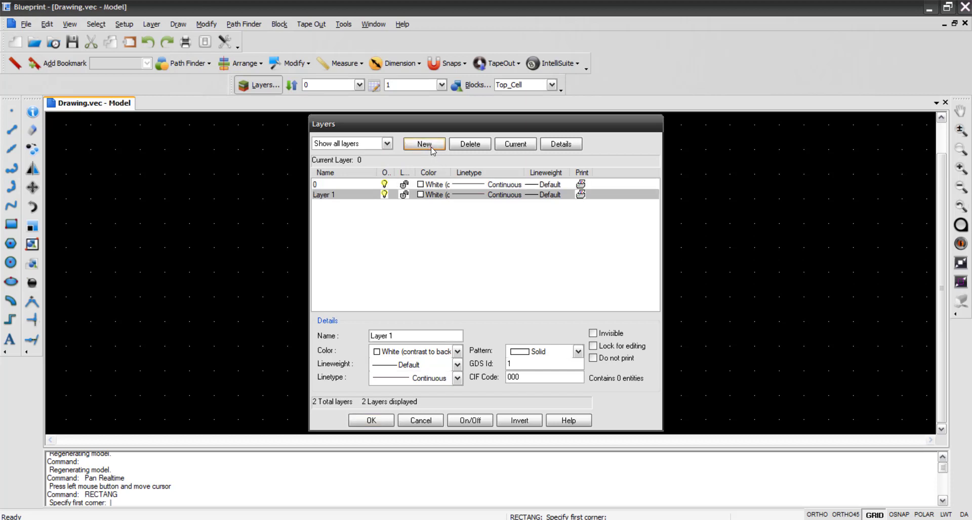
# - Add four more layers below Layer 1 in the drawing's layer list
pyautogui.click(431, 147)
pyautogui.click(430, 146)
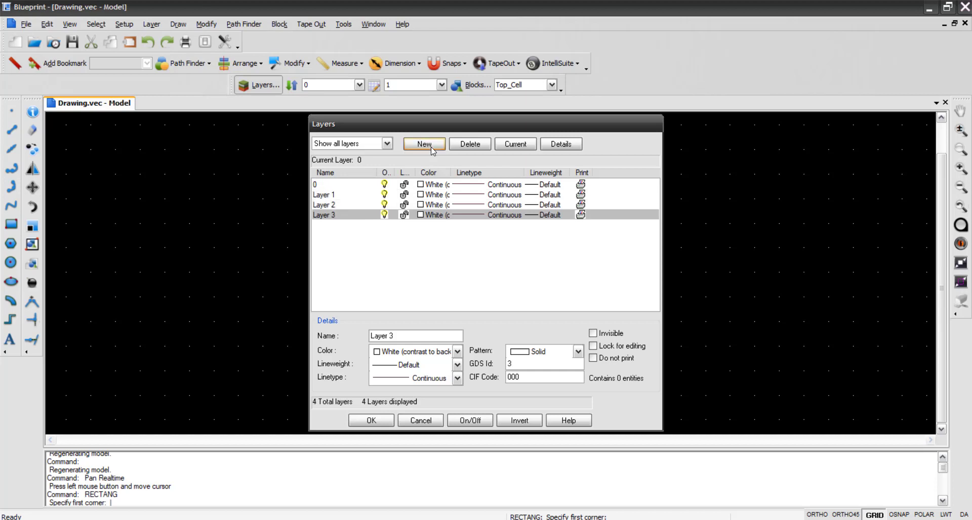
pyautogui.click(431, 146)
pyautogui.click(431, 147)
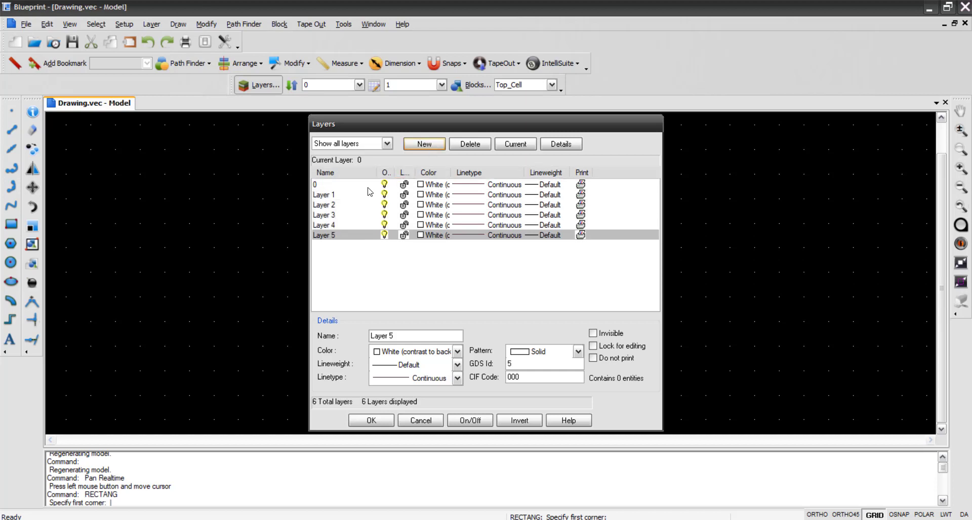
# - Set the color of Layer 1 to red, standard color 1
pyautogui.click(327, 195)
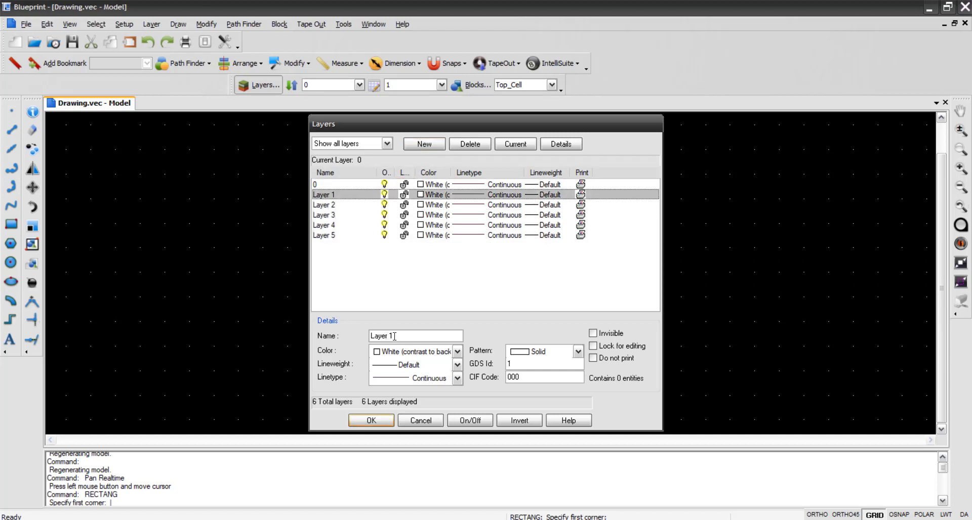
pyautogui.moveTo(394, 336); pyautogui.dragTo(345, 331)
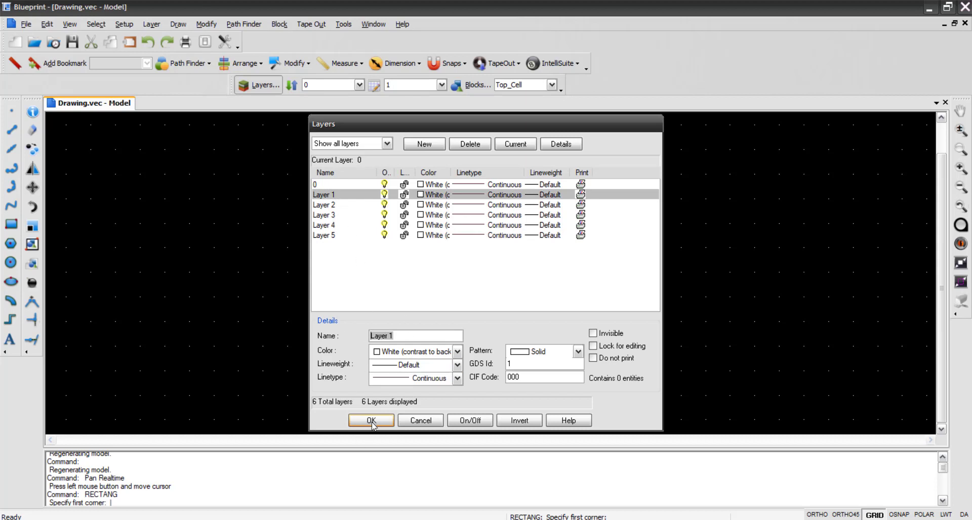
pyautogui.click(418, 196)
pyautogui.click(353, 177)
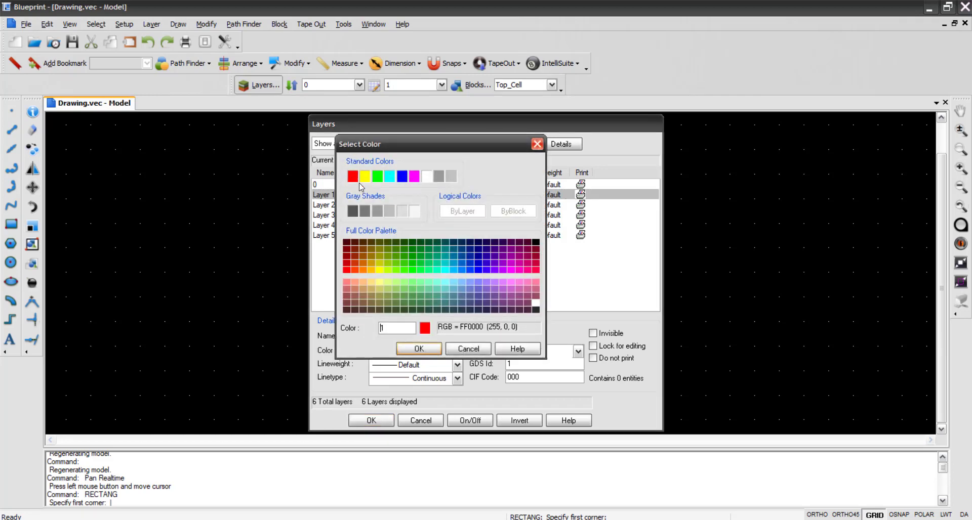
pyautogui.click(414, 349)
# - Set the color of Layer 2 to yellow and the color of Layer 3 to blue
pyautogui.click(419, 205)
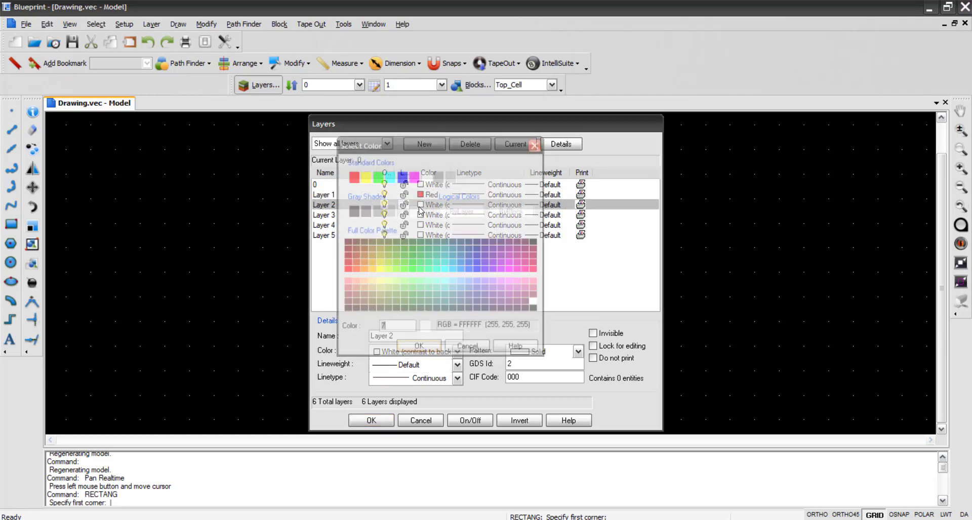
pyautogui.click(364, 177)
pyautogui.click(418, 348)
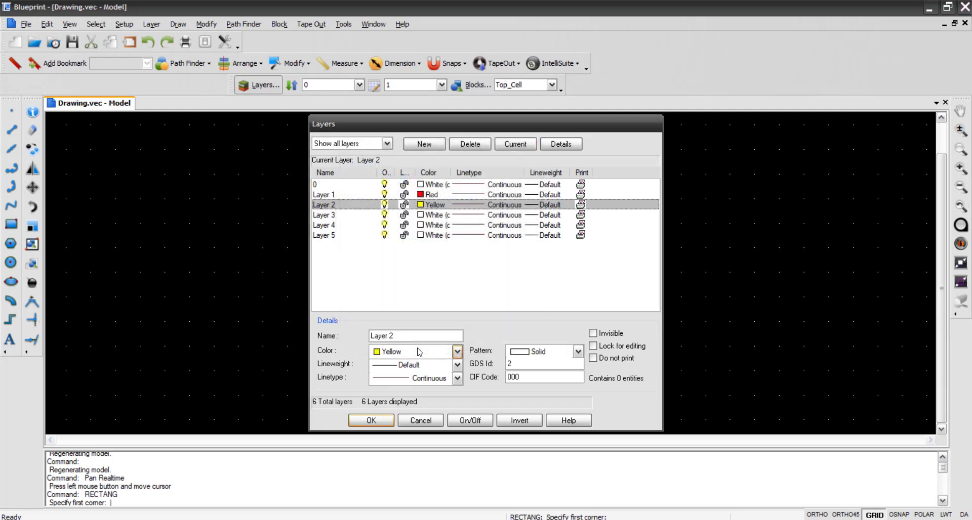
pyautogui.click(420, 218)
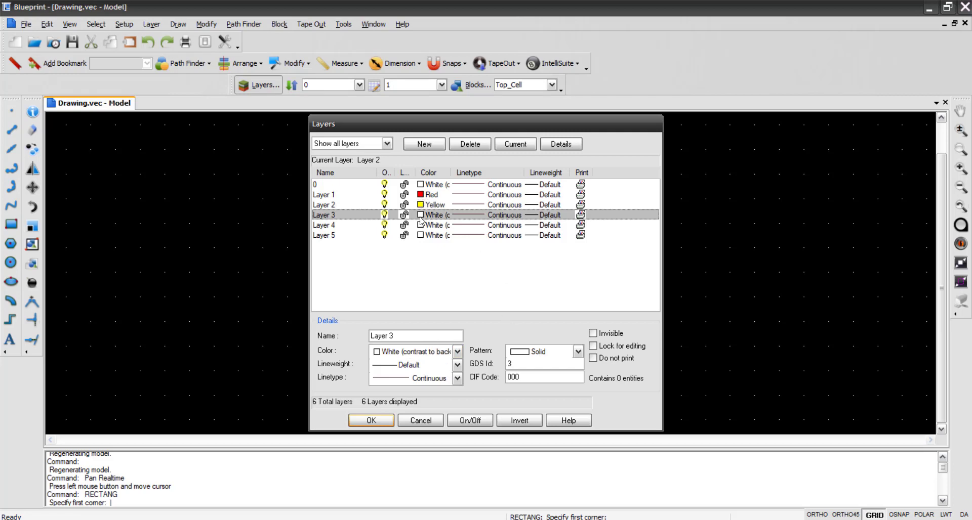
pyautogui.click(420, 217)
pyautogui.click(402, 176)
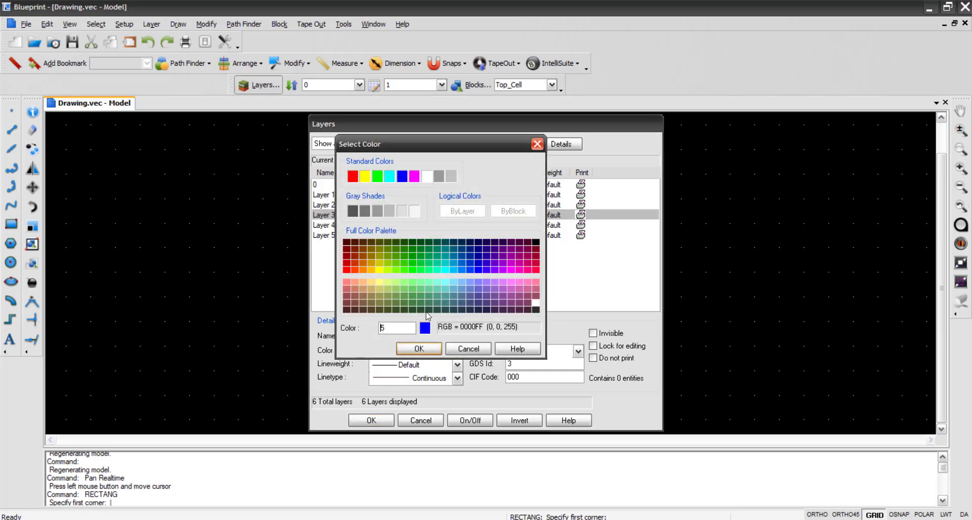
pyautogui.click(418, 349)
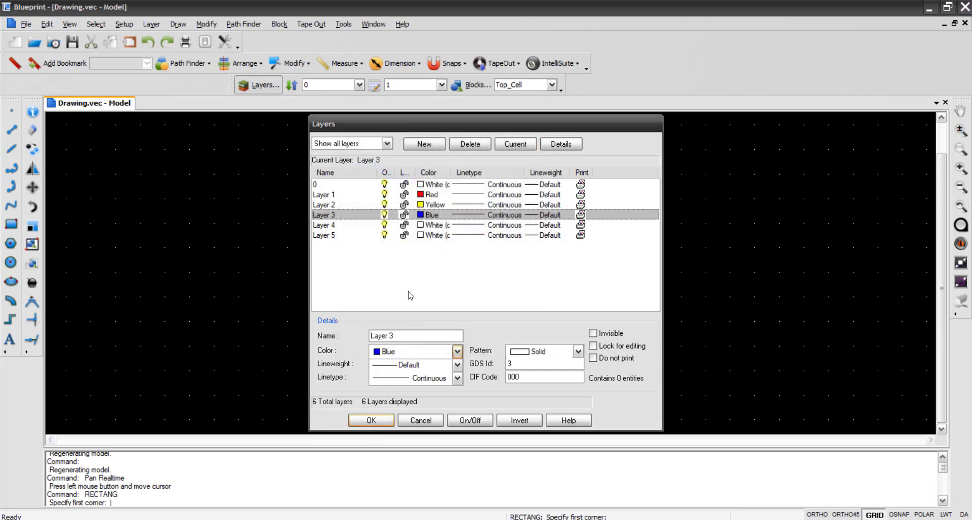
# - Set the color of Layer 4 to cyan and Layer 5 to gray, and accept the layer settings
pyautogui.click(420, 226)
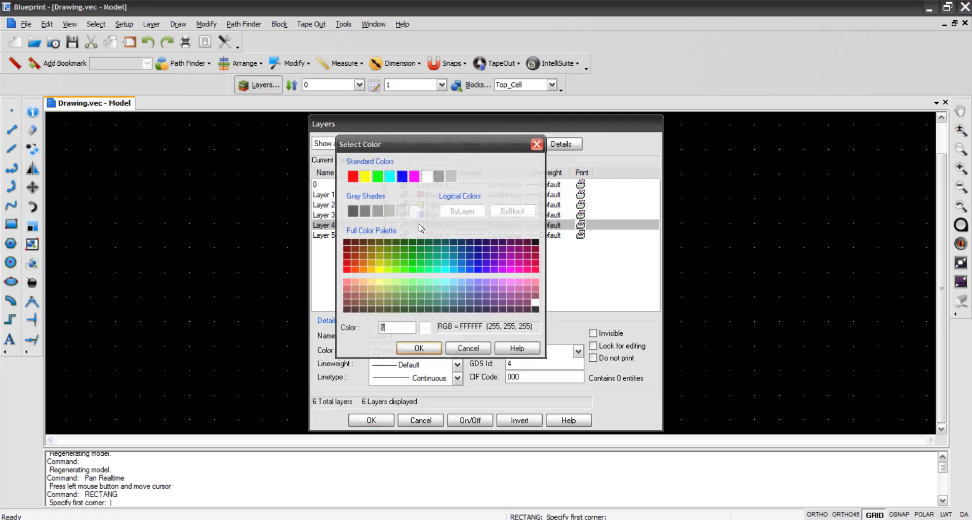
pyautogui.click(389, 176)
pyautogui.click(418, 349)
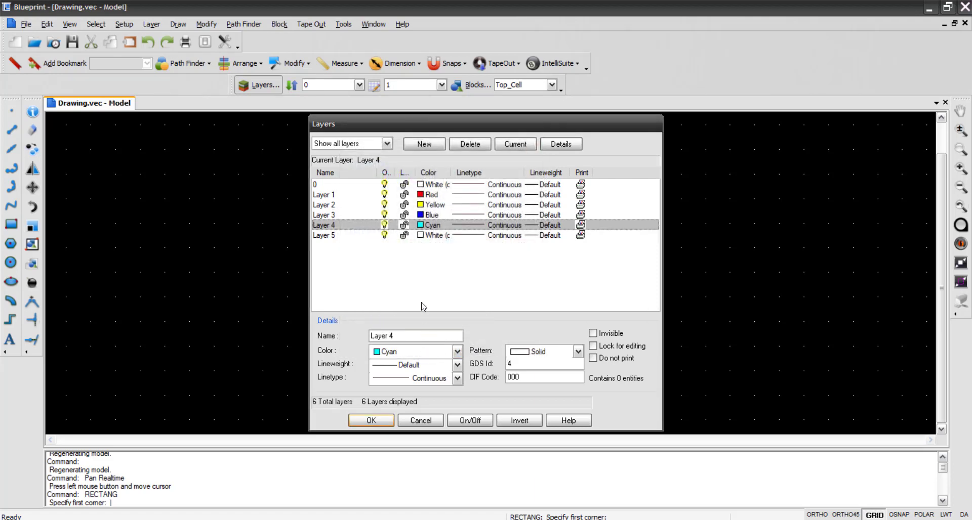
pyautogui.click(421, 236)
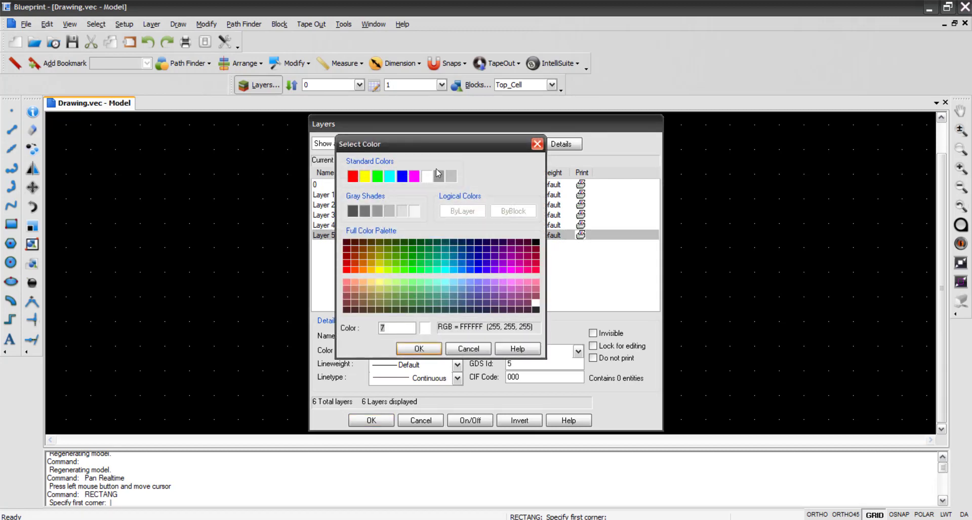
pyautogui.click(438, 176)
pyautogui.click(438, 348)
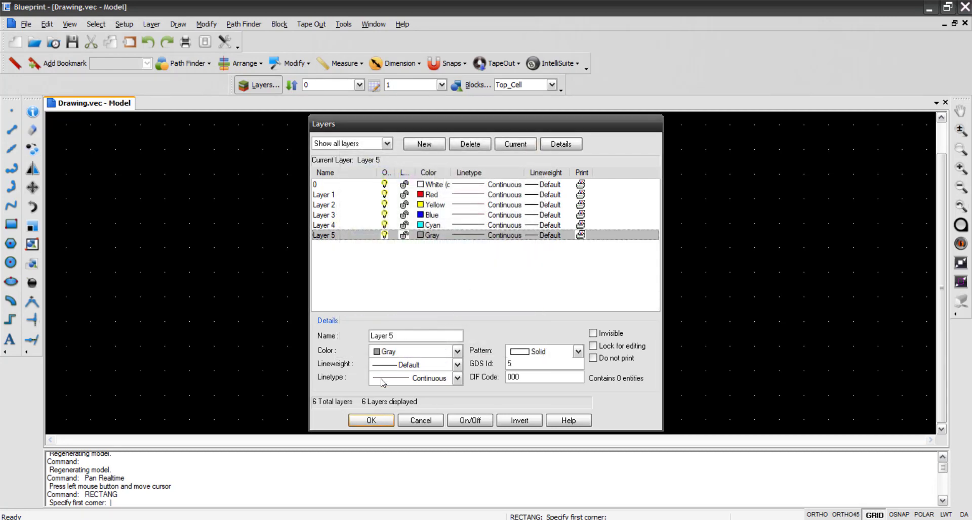
pyautogui.click(374, 420)
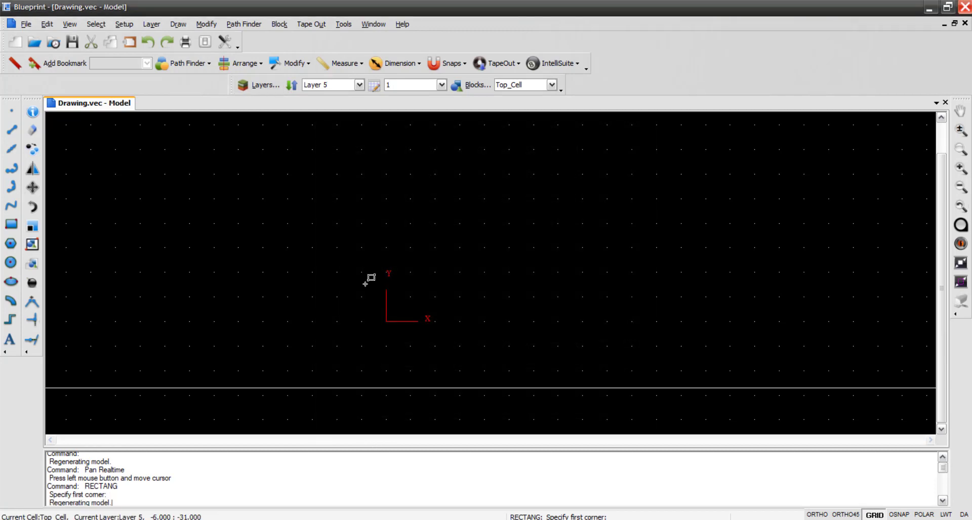
# - Draw a rectangle on Layer 1 with corners at 0,0 and 120,50
pyautogui.click(359, 84)
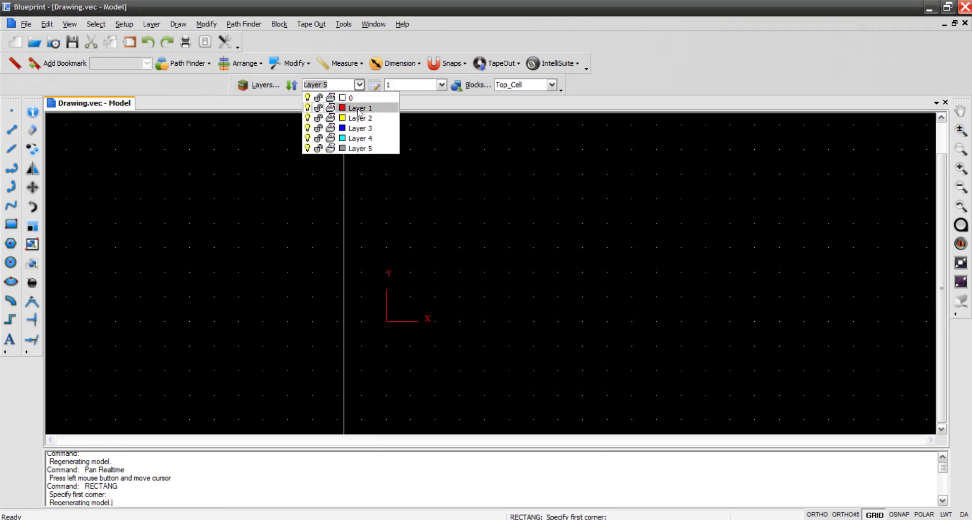
pyautogui.click(359, 109)
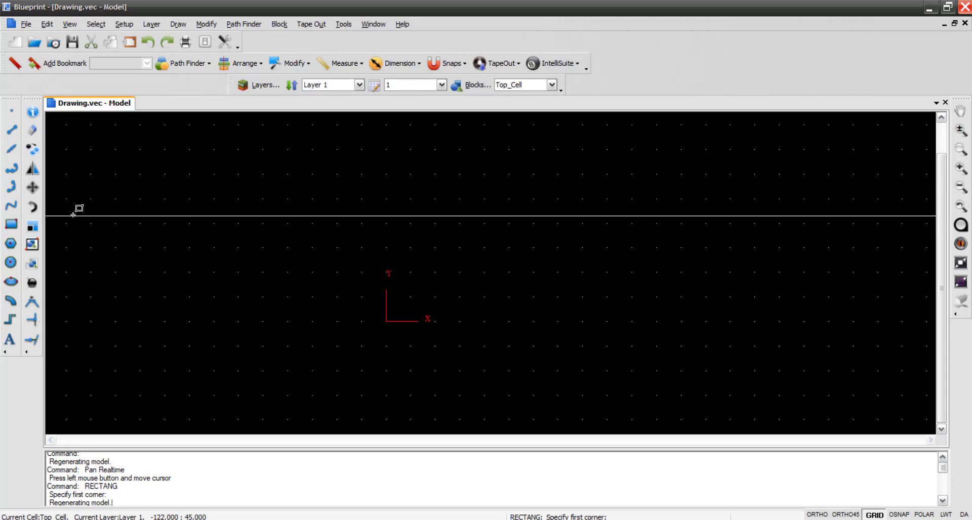
pyautogui.click(12, 226)
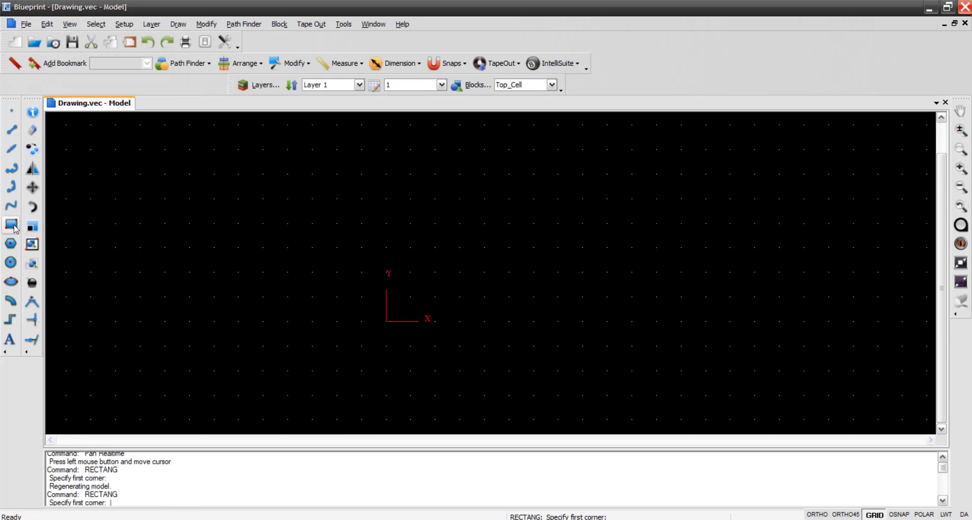
pyautogui.write('0,0')
pyautogui.press('Return')
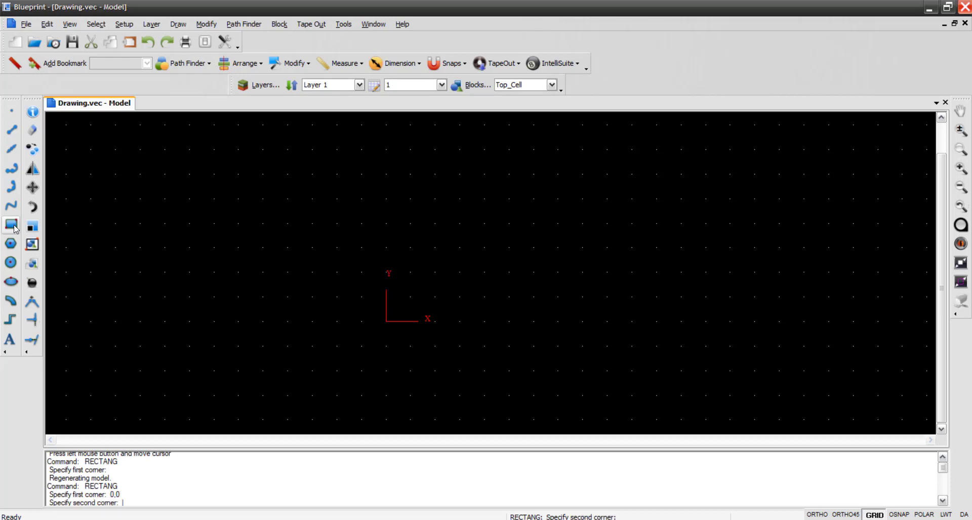
pyautogui.write('120,50')
pyautogui.press('Return')
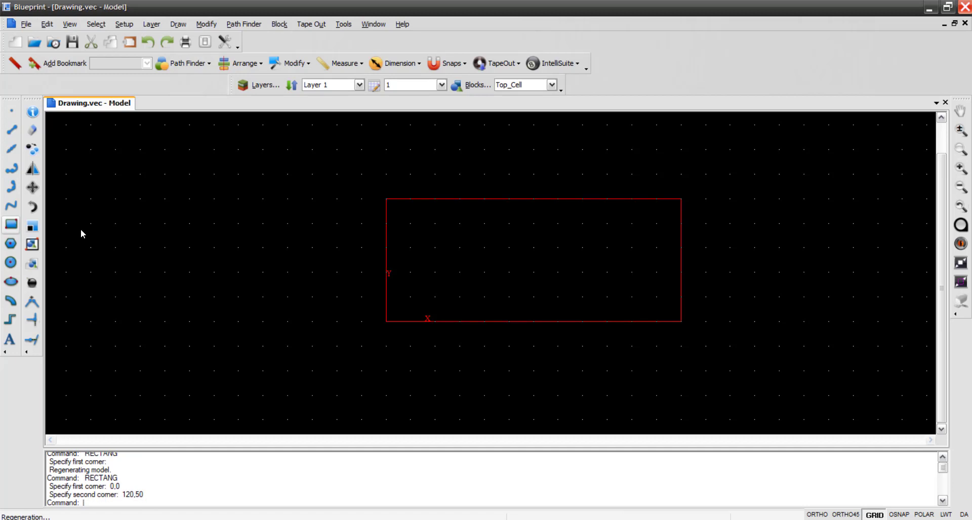
# - Draw a rectangle on Layer 2 with corners at 0,0 and 50,50
pyautogui.click(359, 84)
pyautogui.click(311, 130)
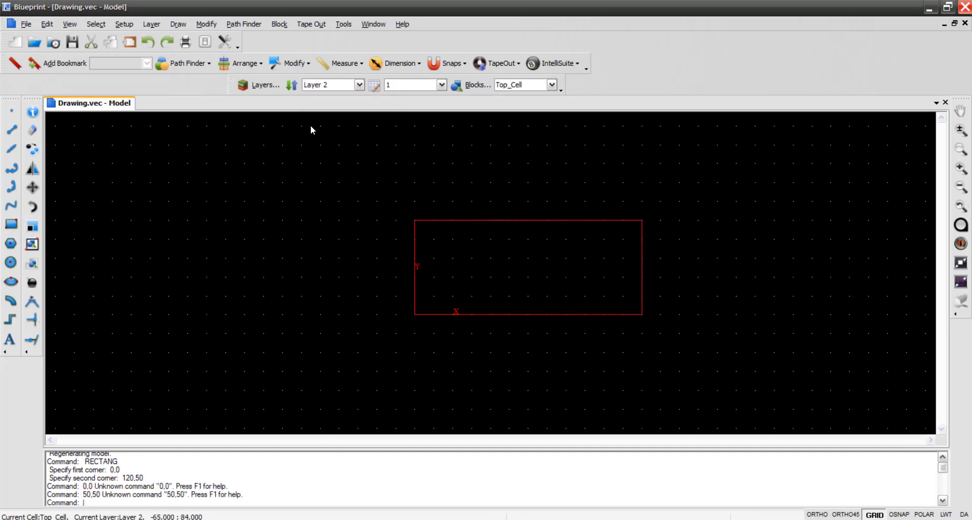
pyautogui.click(359, 85)
pyautogui.click(364, 120)
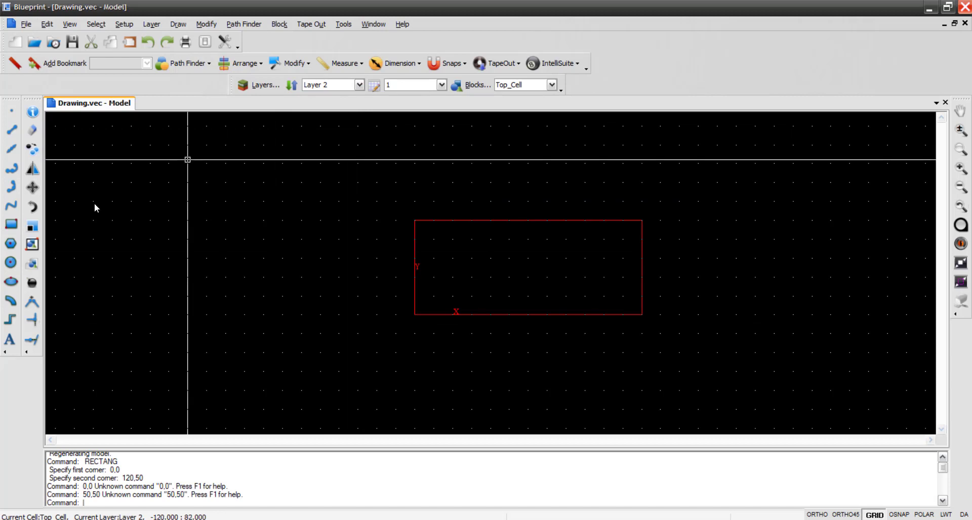
pyautogui.click(10, 228)
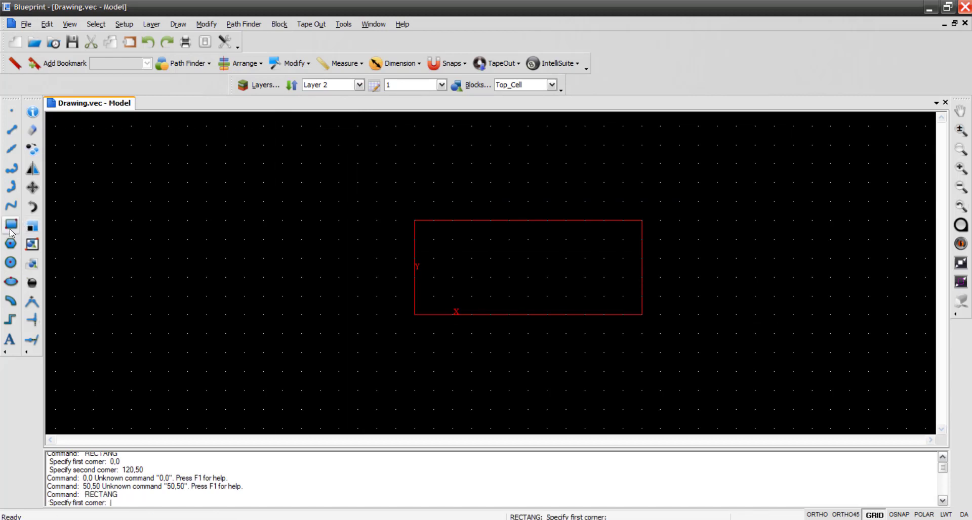
pyautogui.write('0,0')
pyautogui.press('Return')
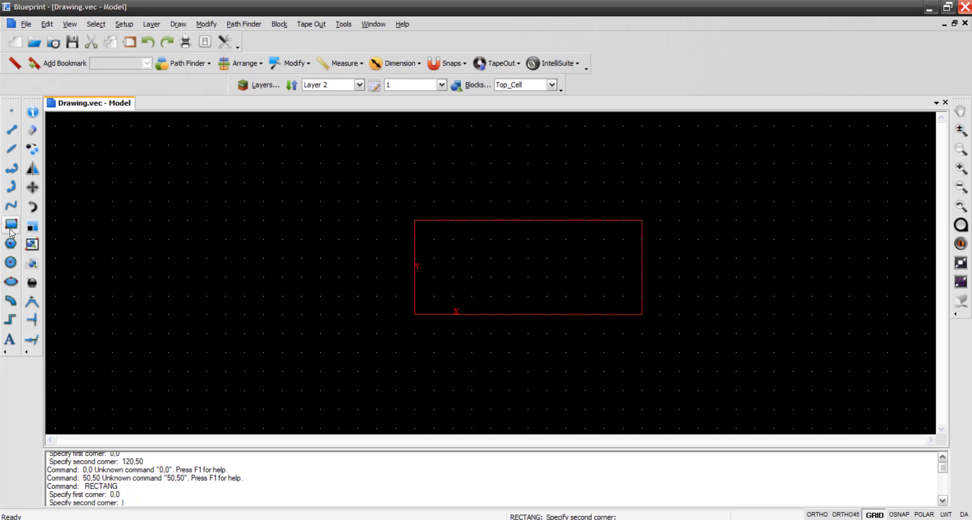
pyautogui.write('50,50')
pyautogui.press('Return')
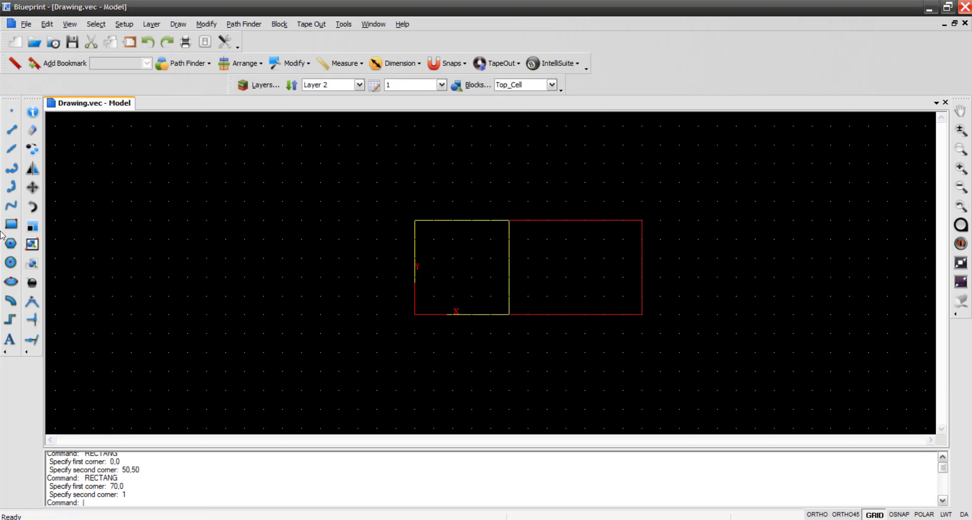
# - Draw a second rectangle on Layer 2 with corners at 70,0 and 120,50
pyautogui.click(11, 225)
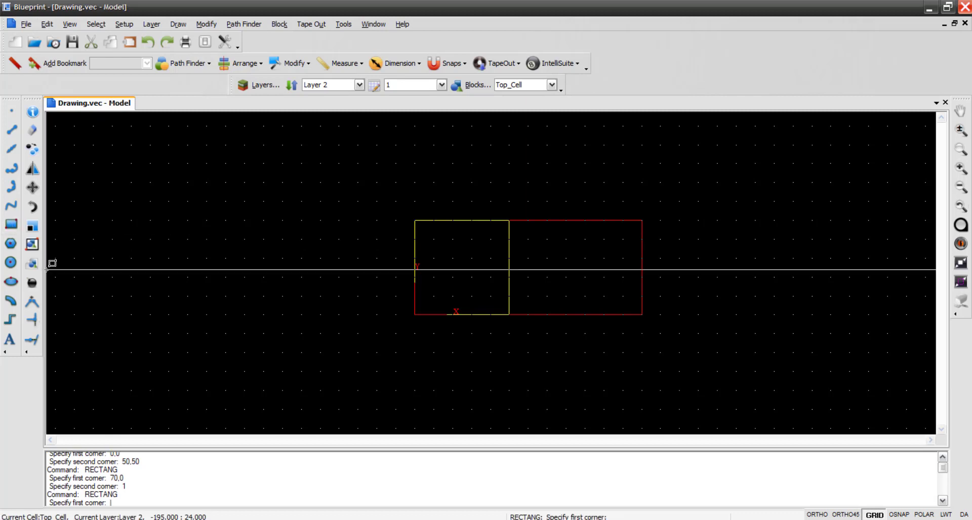
pyautogui.write('70,0')
pyautogui.press('Return')
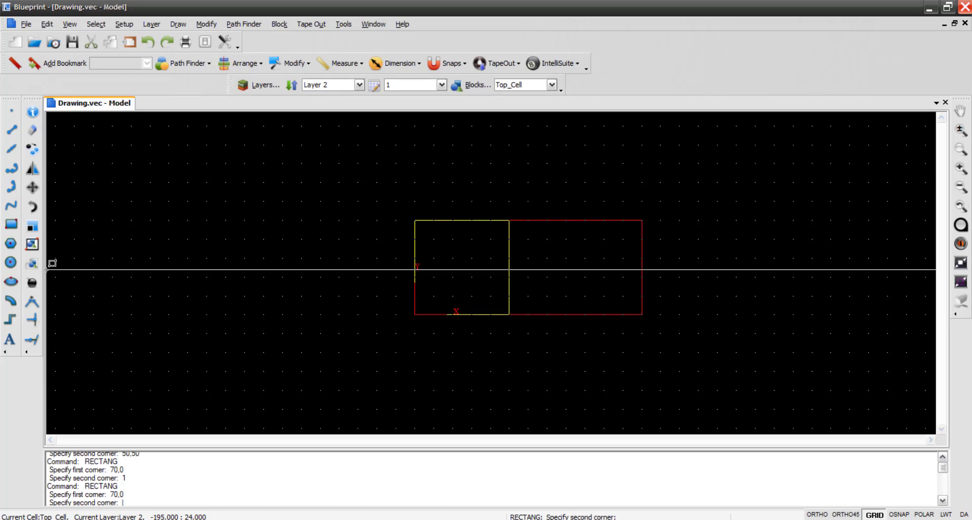
pyautogui.write('120,50')
pyautogui.press('Return')
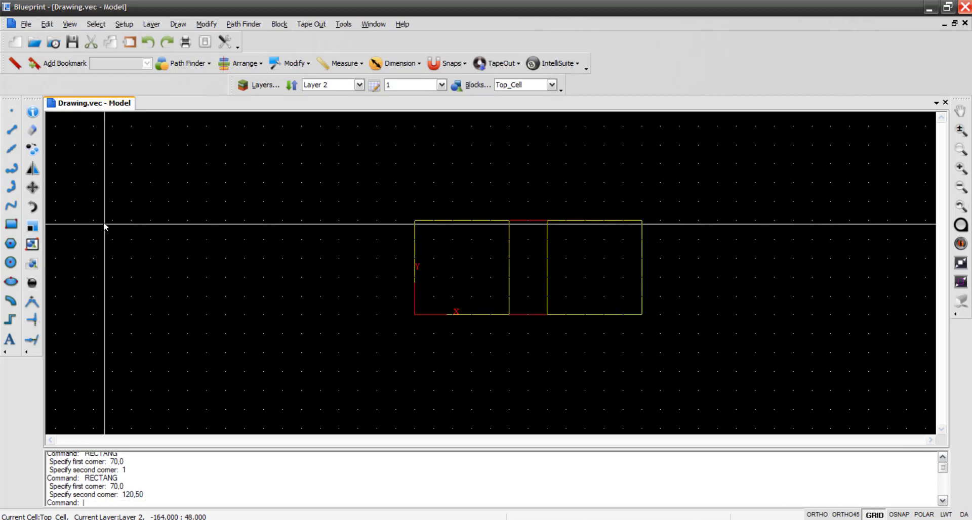
# - Draw a rectangle on Layer 3 with corners at 0,0 and 50,50
pyautogui.click(359, 85)
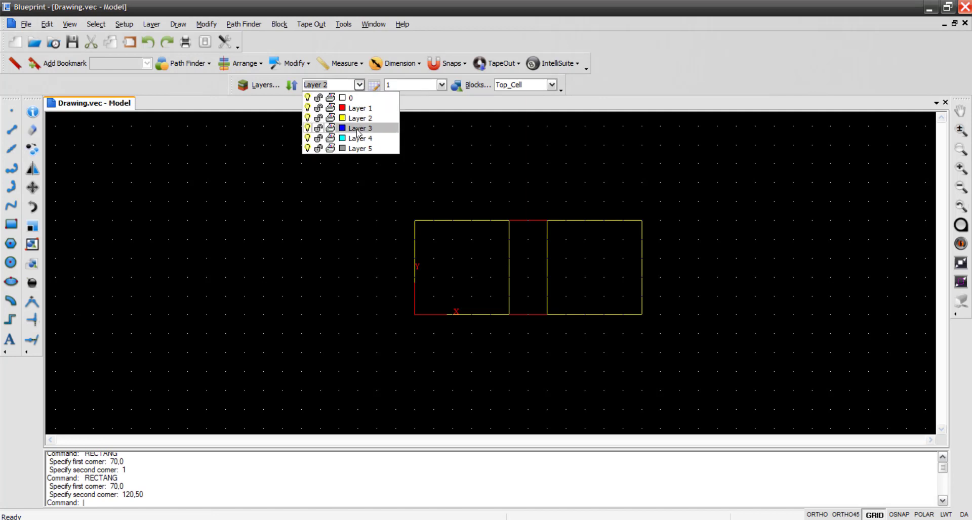
pyautogui.click(359, 129)
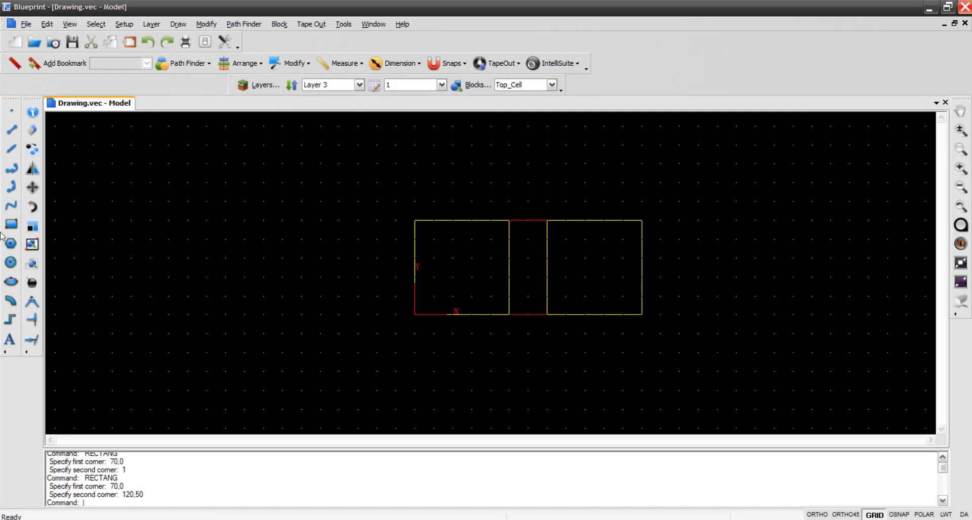
pyautogui.click(11, 224)
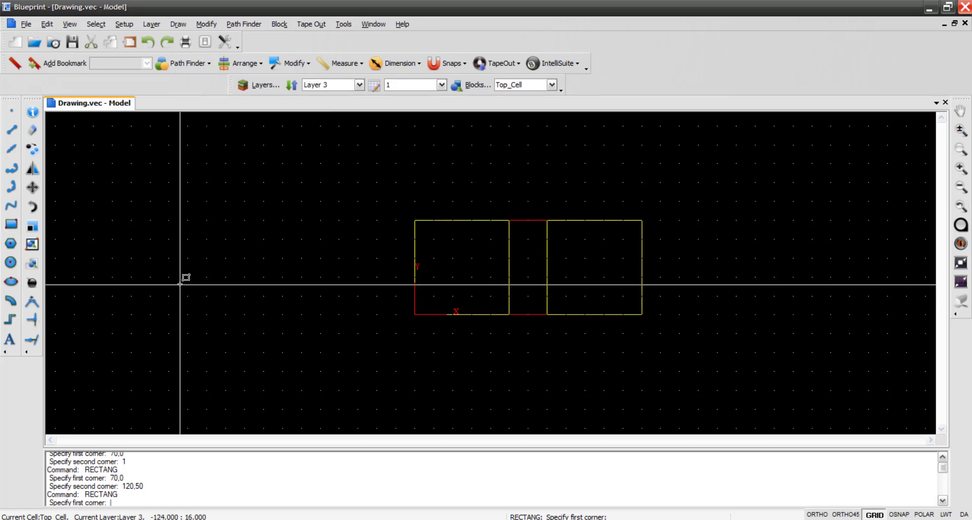
pyautogui.write('0,0')
pyautogui.press('Return')
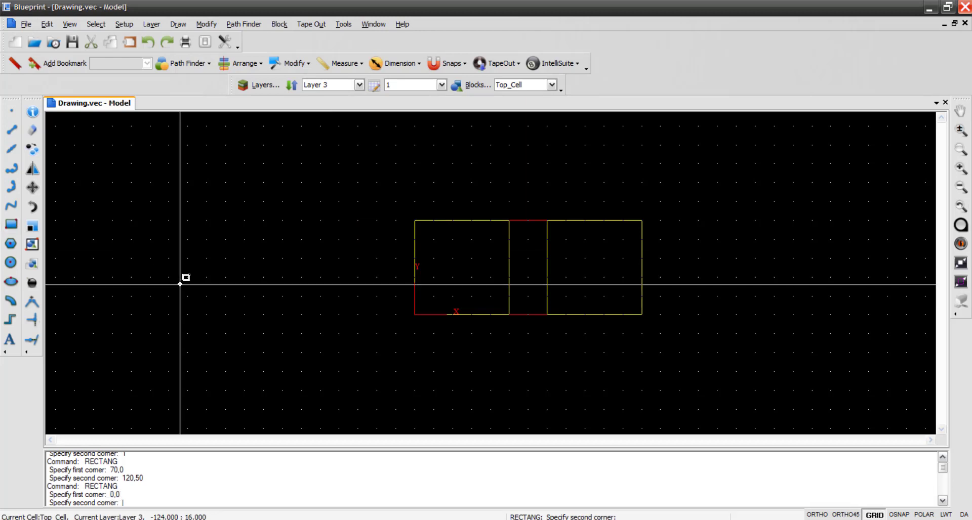
pyautogui.write('50,50')
pyautogui.press('Return')
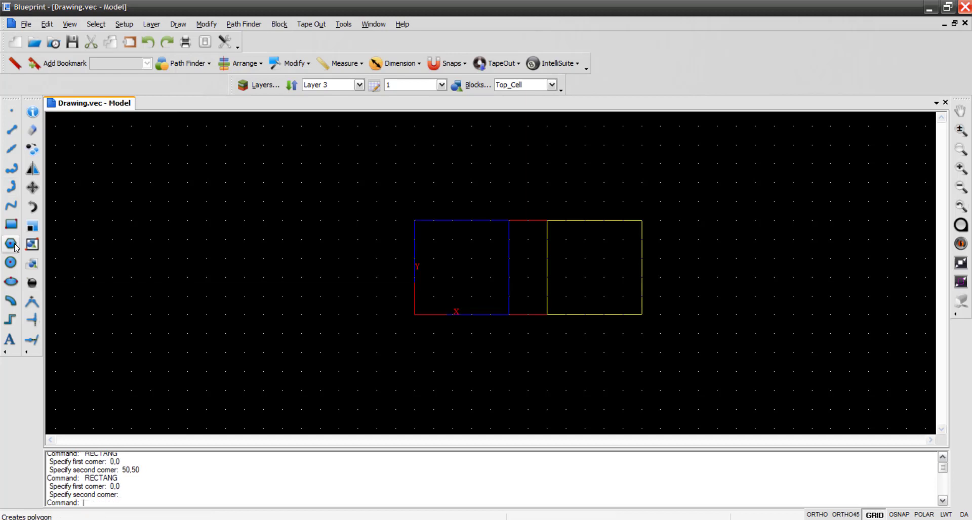
# - Draw a second rectangle on Layer 3 with corners at 70,0 and 120,50
pyautogui.click(12, 225)
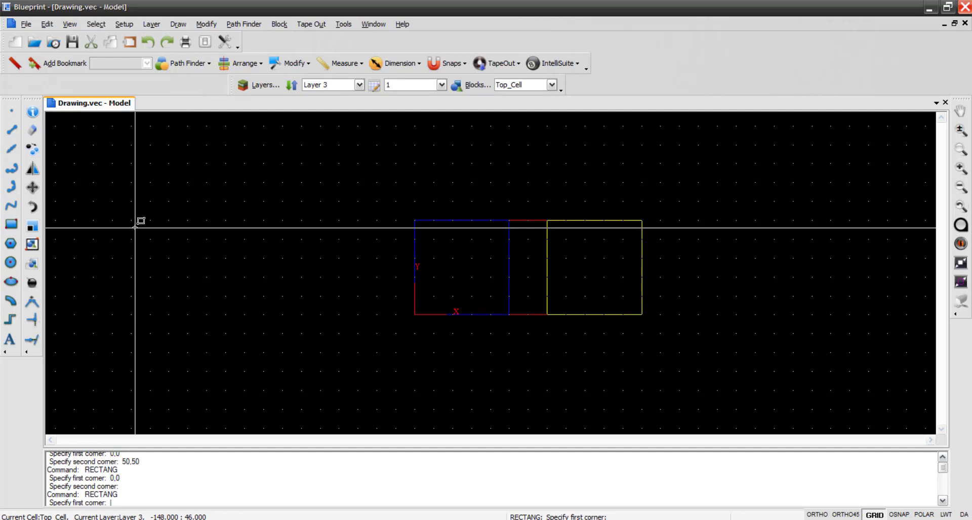
pyautogui.write('70,0')
pyautogui.press('Return')
pyautogui.write('120')
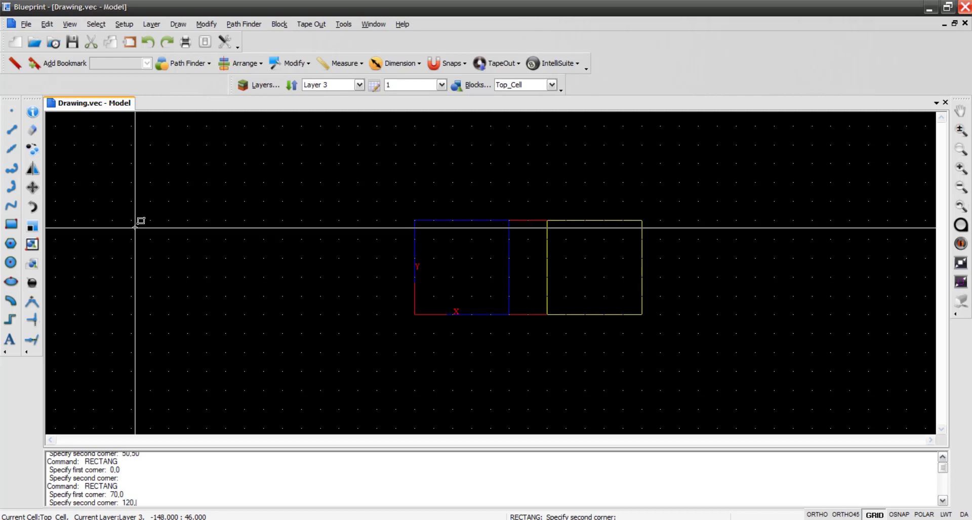
pyautogui.write(',50')
pyautogui.press('Return')
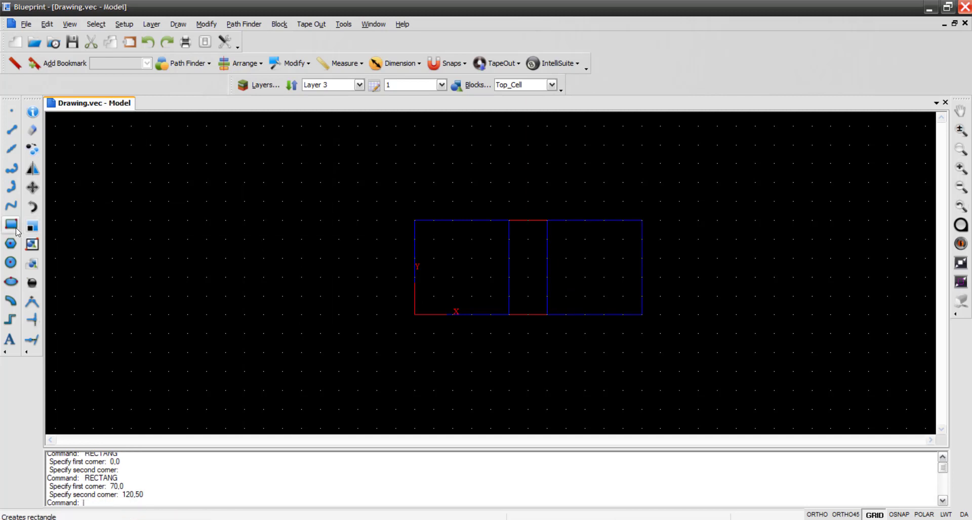
# - Draw a rectangle on Layer 4 with corners at 0,0 and 120,50
pyautogui.click(358, 84)
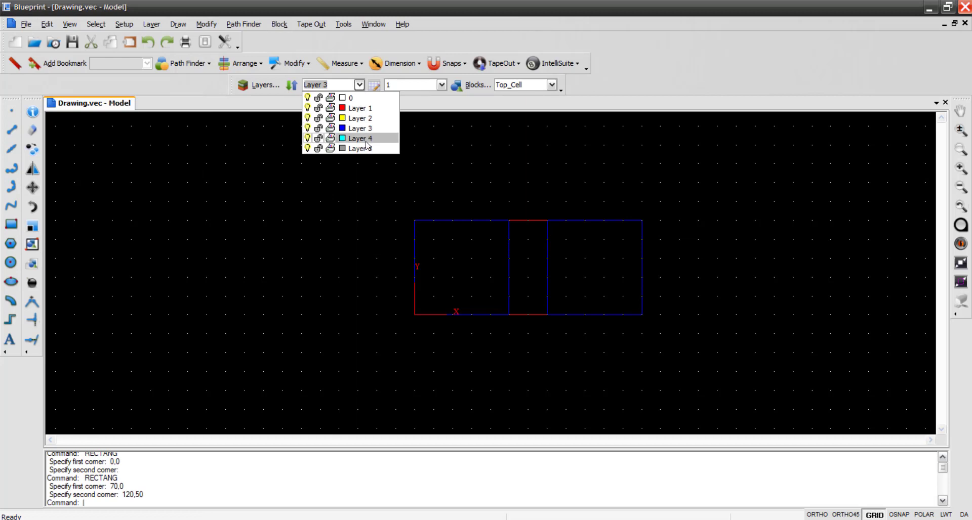
pyautogui.click(344, 147)
pyautogui.click(12, 226)
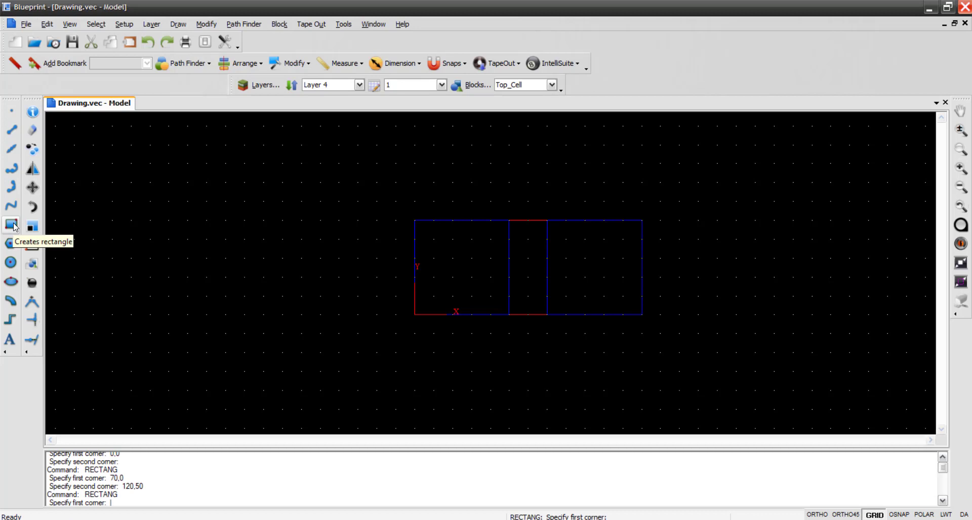
pyautogui.write('0,0')
pyautogui.press('Return')
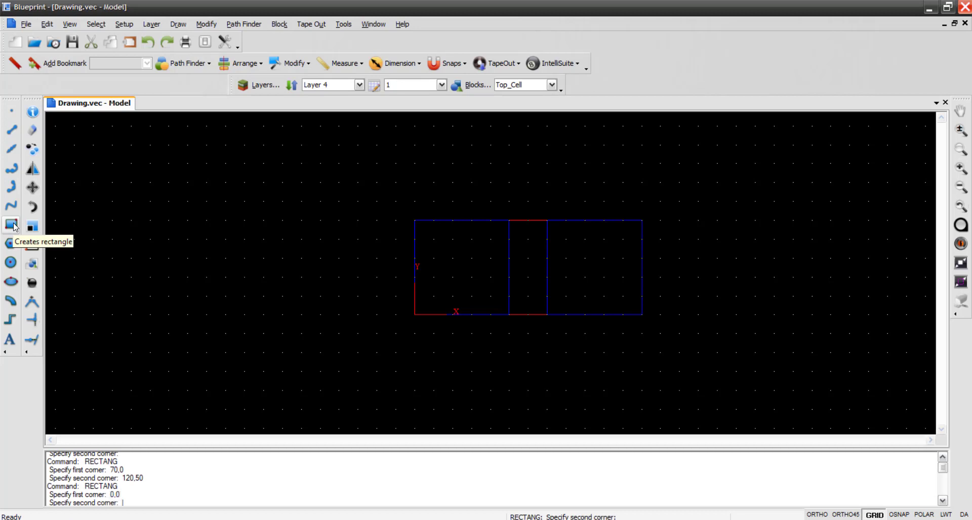
pyautogui.write('120,50')
pyautogui.press('Return')
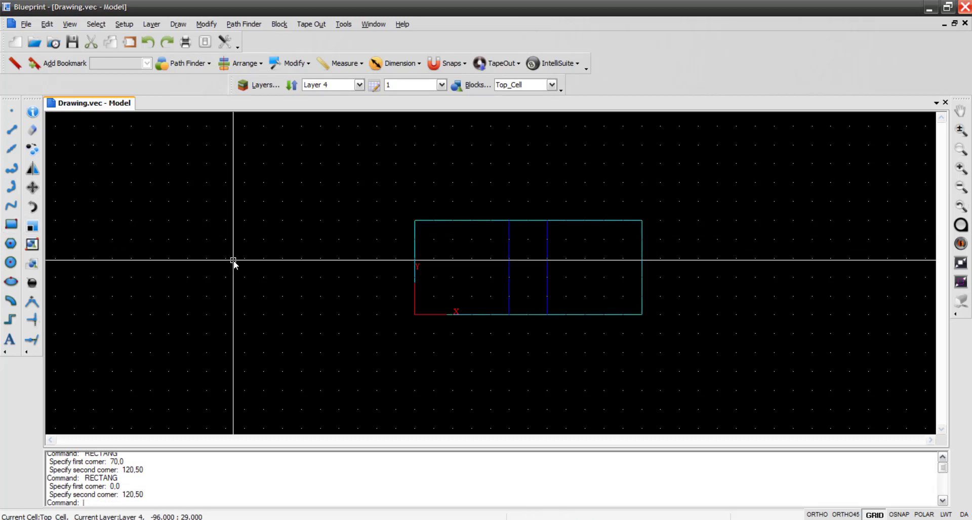
# - Draw a rectangle on Layer 5 with corners at -20,0 and 140,50
pyautogui.click(359, 84)
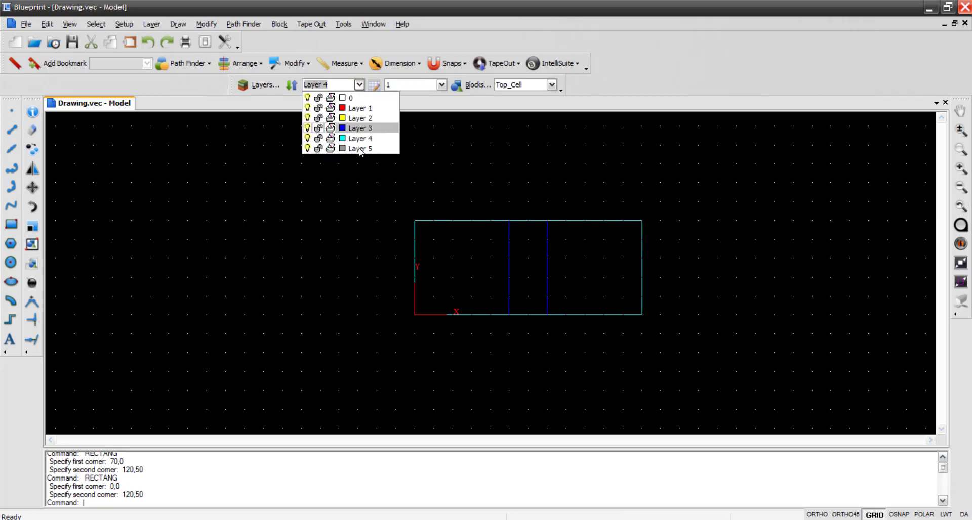
pyautogui.click(359, 148)
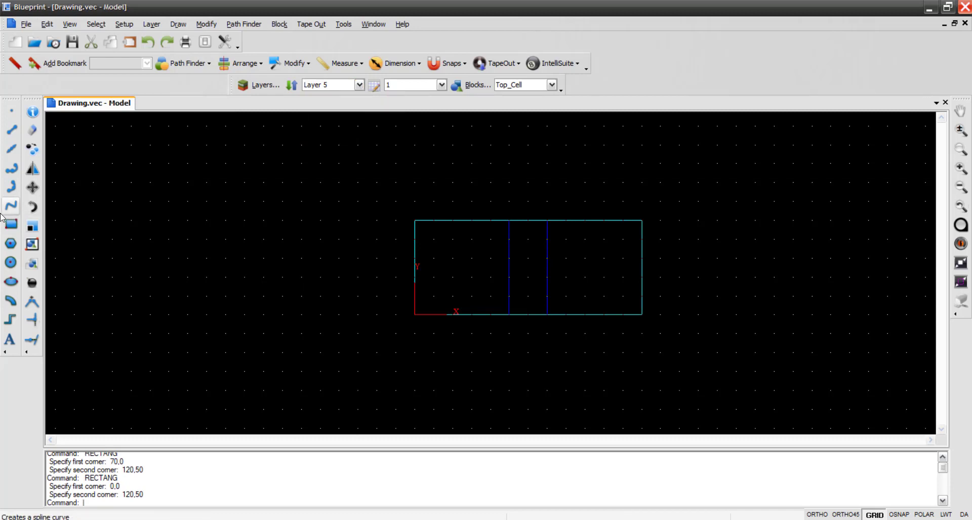
pyautogui.click(12, 226)
pyautogui.write('-20')
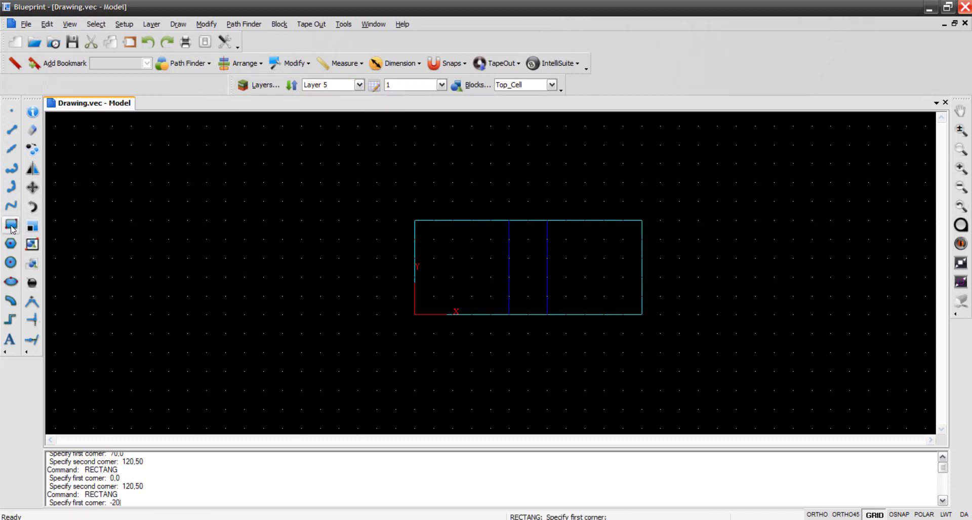
pyautogui.write(',0')
pyautogui.press('Return')
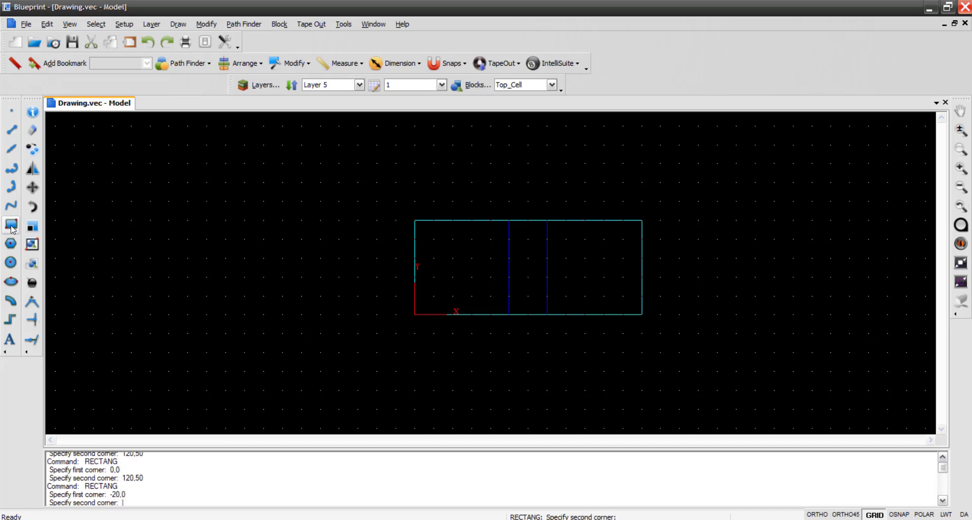
pyautogui.write('140,50')
pyautogui.press('Return')
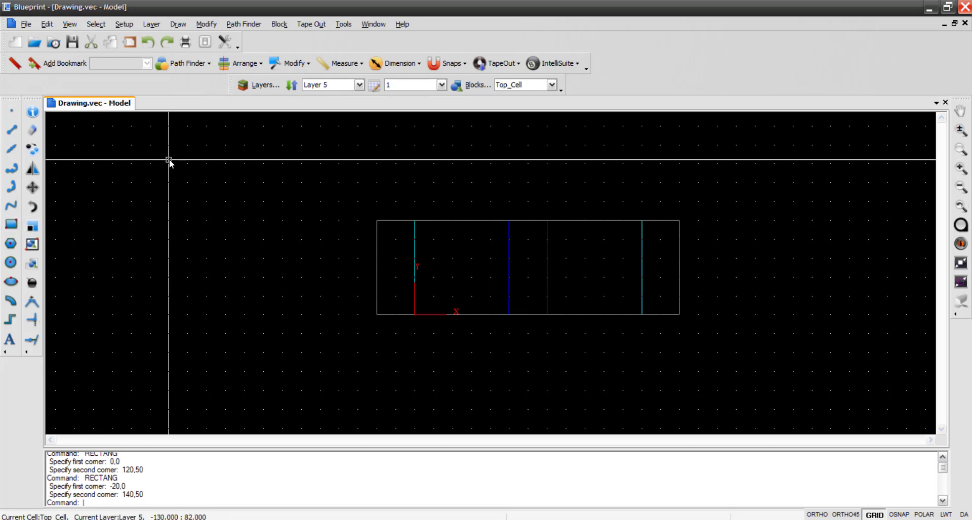
# - Save the drawing as thermoelectric in the Seeback folder and close Blueprint
pyautogui.hotkey('ctrl', 's')
pyautogui.write('thermo')
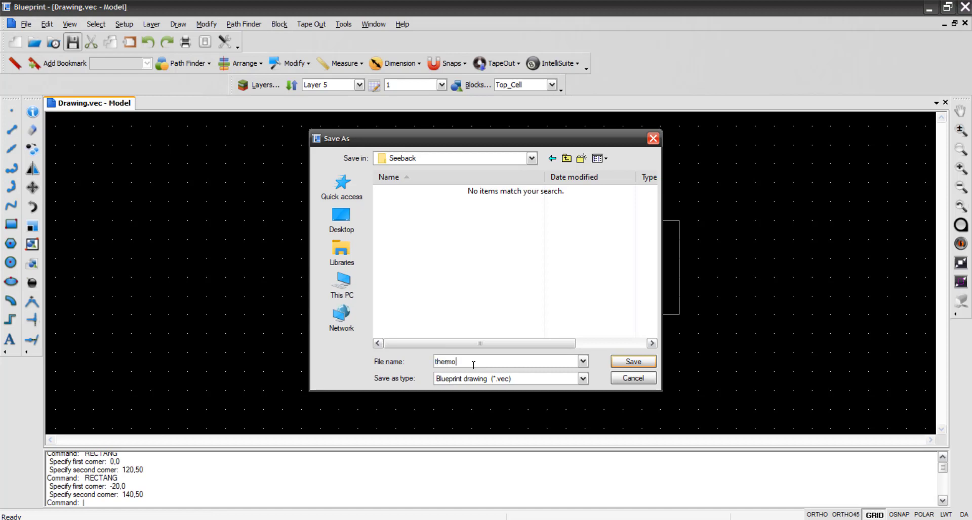
pyautogui.write('electric')
pyautogui.press('Return')
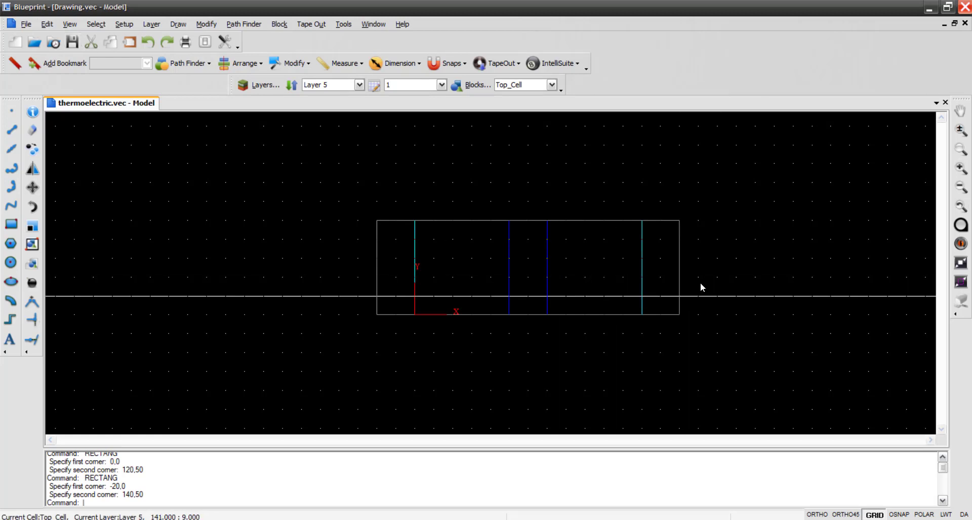
pyautogui.click(965, 8)
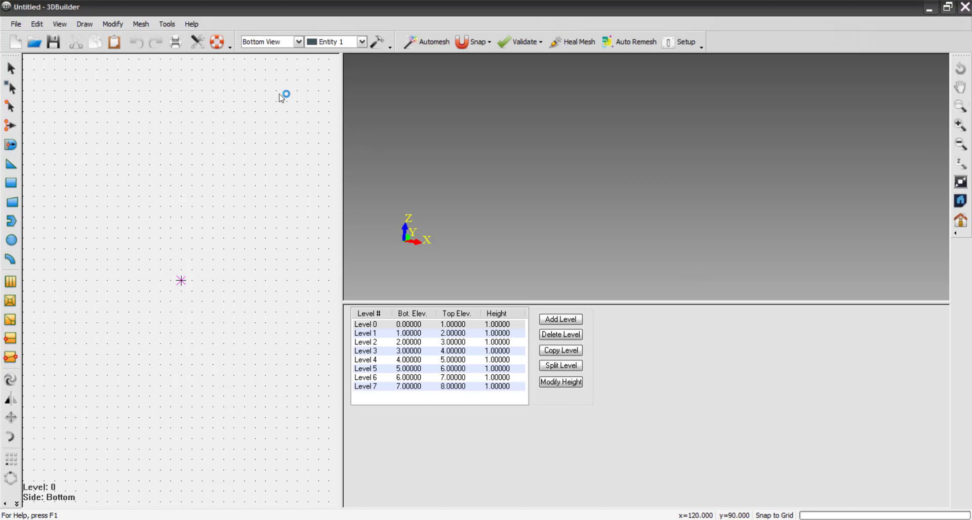
# - In 3DBuilder, automesh the model from the mask file thermoelectric.vec using the Manhattan meshing type
pyautogui.click(144, 26)
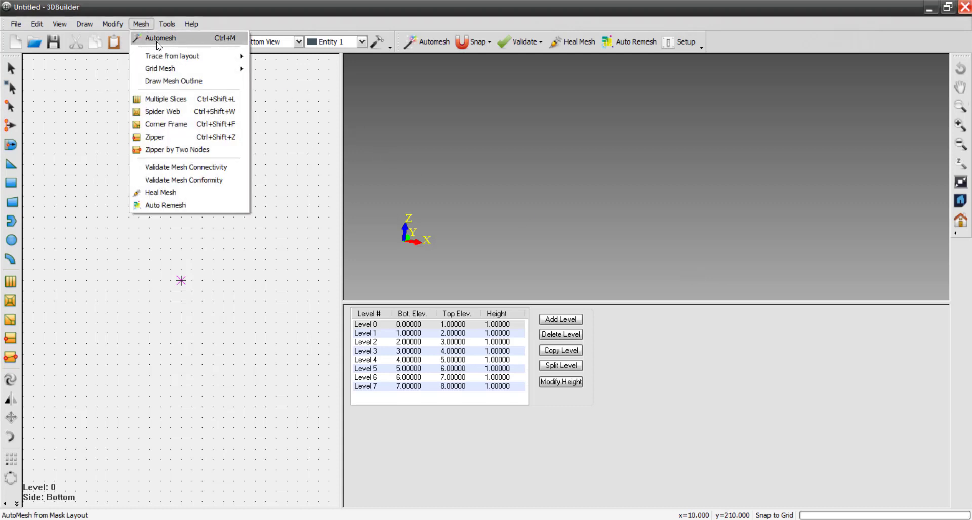
pyautogui.click(160, 38)
pyautogui.click(375, 284)
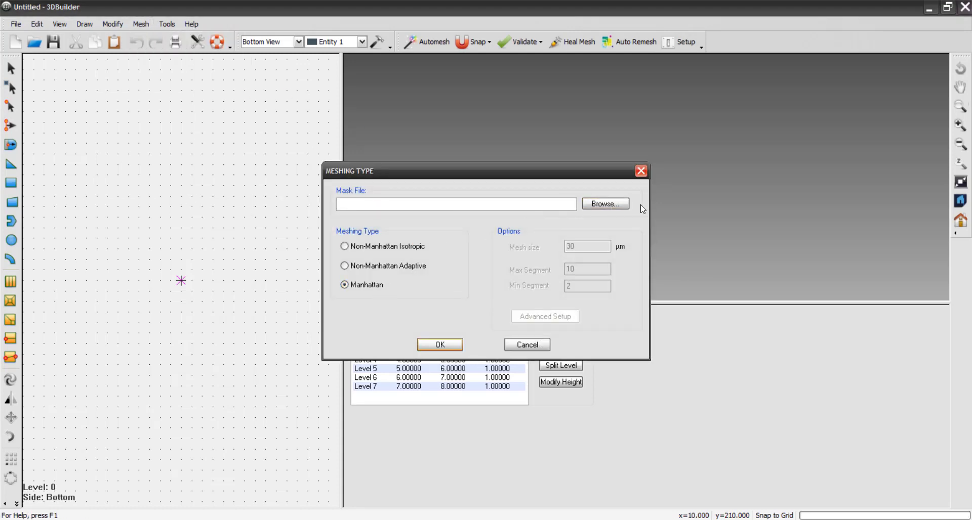
pyautogui.click(617, 205)
pyautogui.click(425, 191)
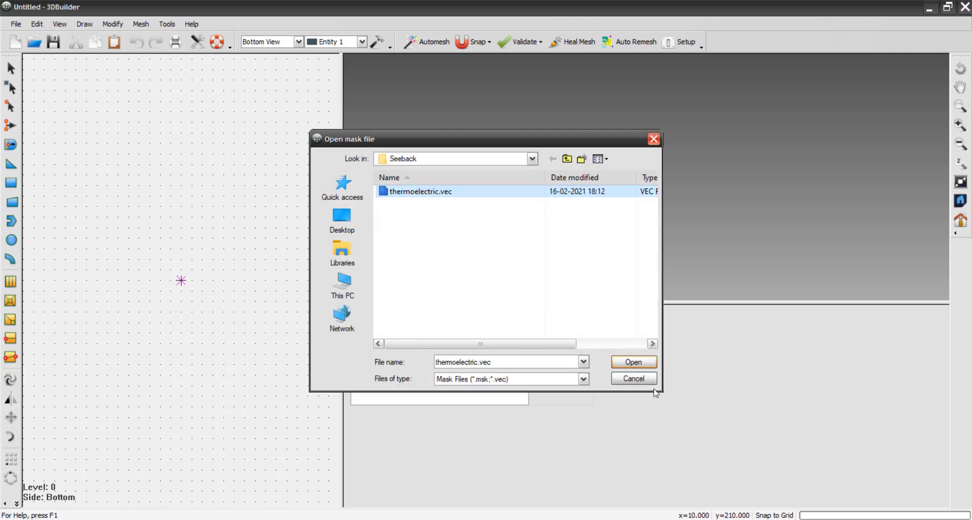
pyautogui.click(635, 362)
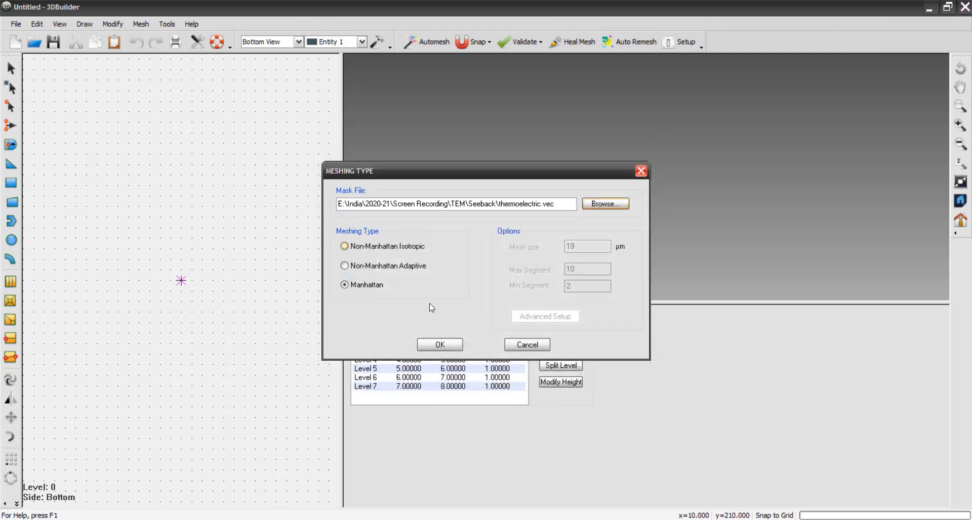
pyautogui.click(436, 347)
# - Assign all elements on Level 0 to Entity 1
pyautogui.click(362, 327)
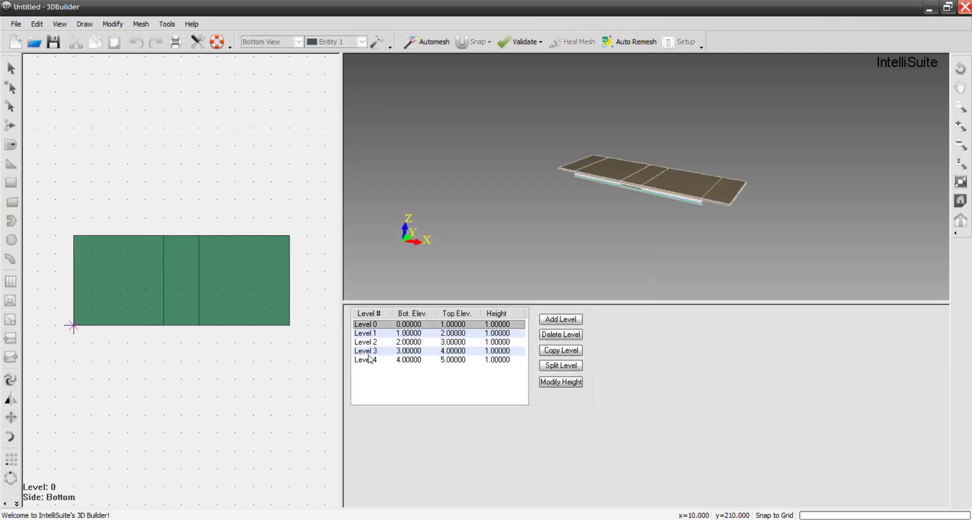
pyautogui.click(260, 117)
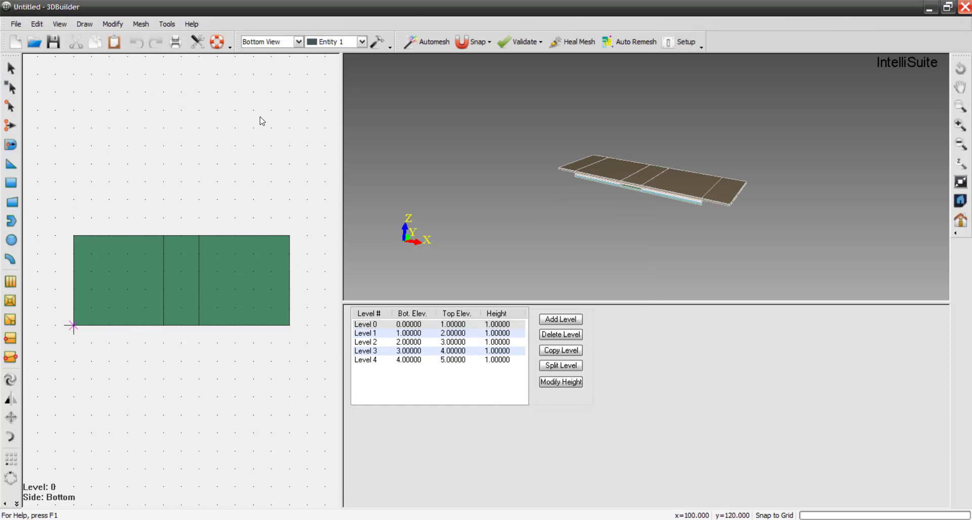
pyautogui.hotkey('ctrl', 'a')
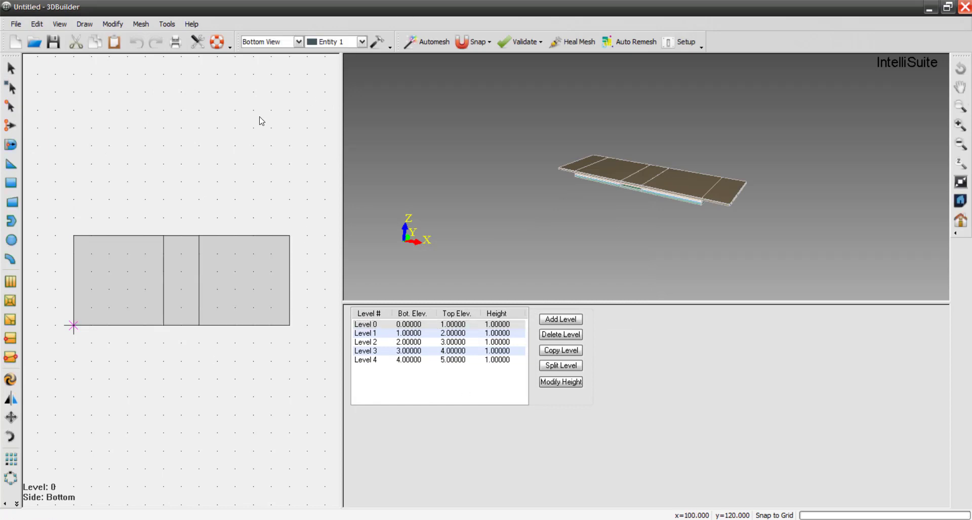
pyautogui.click(362, 42)
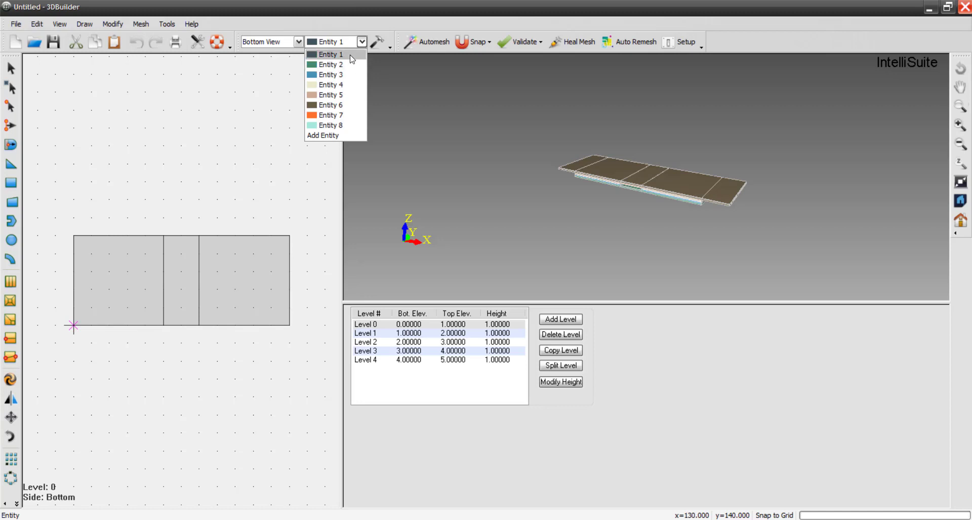
pyautogui.click(350, 54)
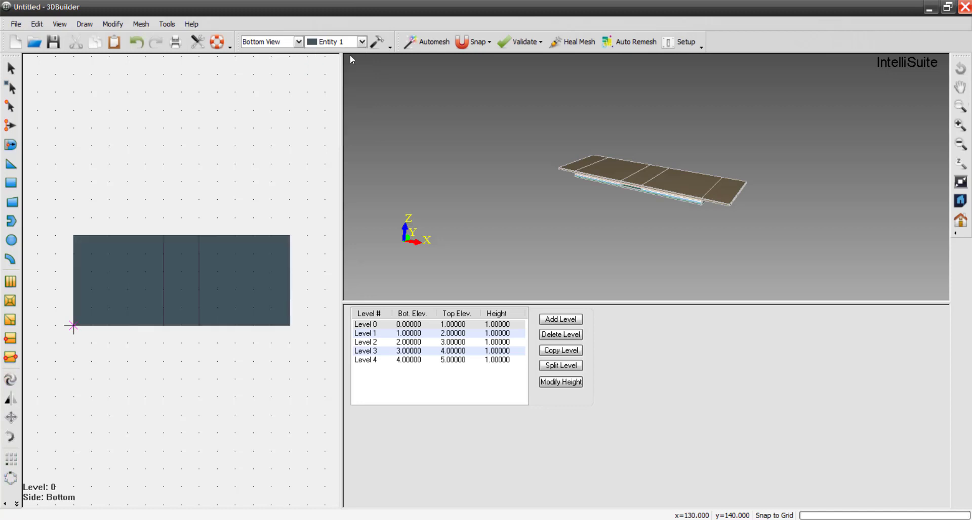
# - Assign the right-hand block on Level 1 to Entity 2
pyautogui.click(365, 333)
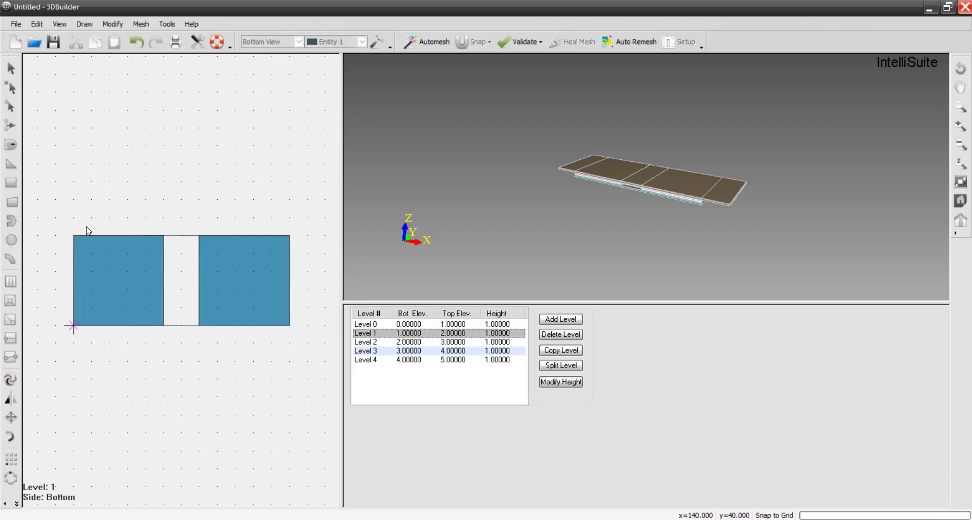
pyautogui.click(71, 215)
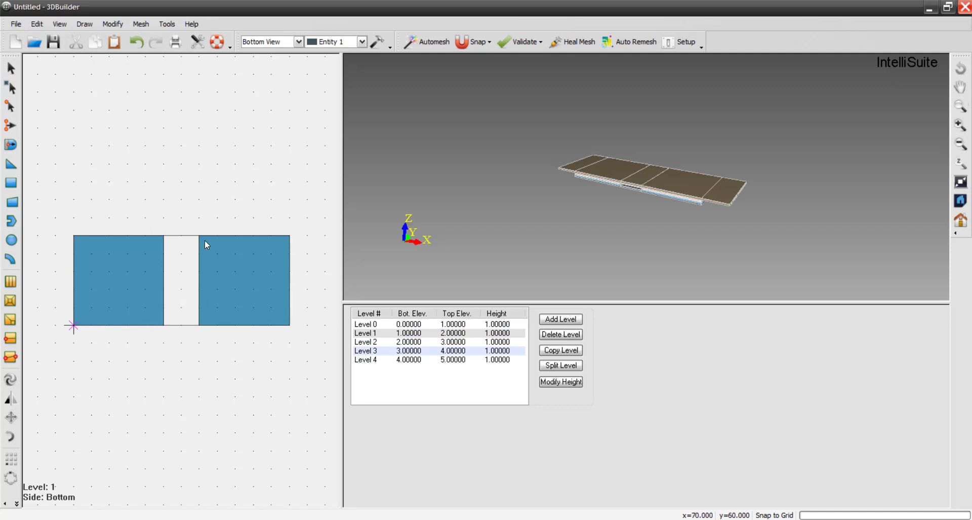
pyautogui.click(16, 69)
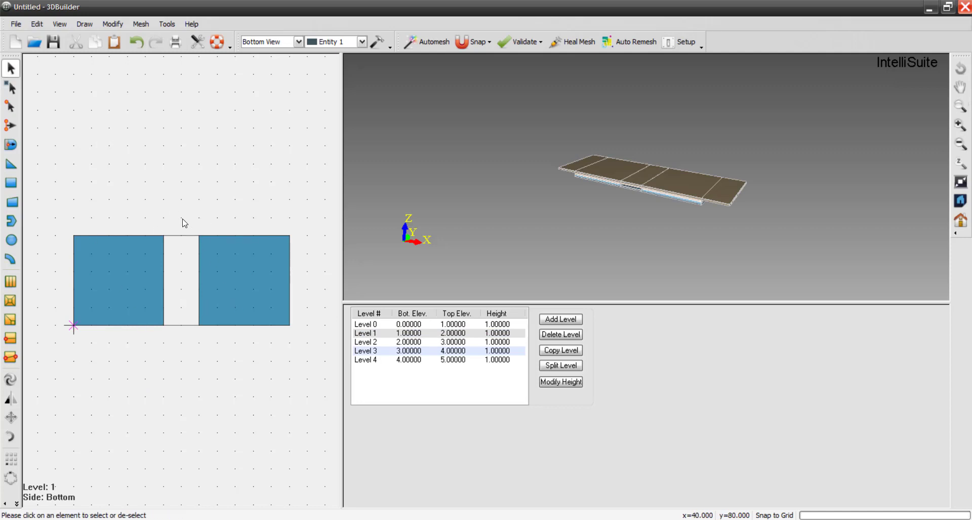
pyautogui.moveTo(185, 218); pyautogui.dragTo(299, 356)
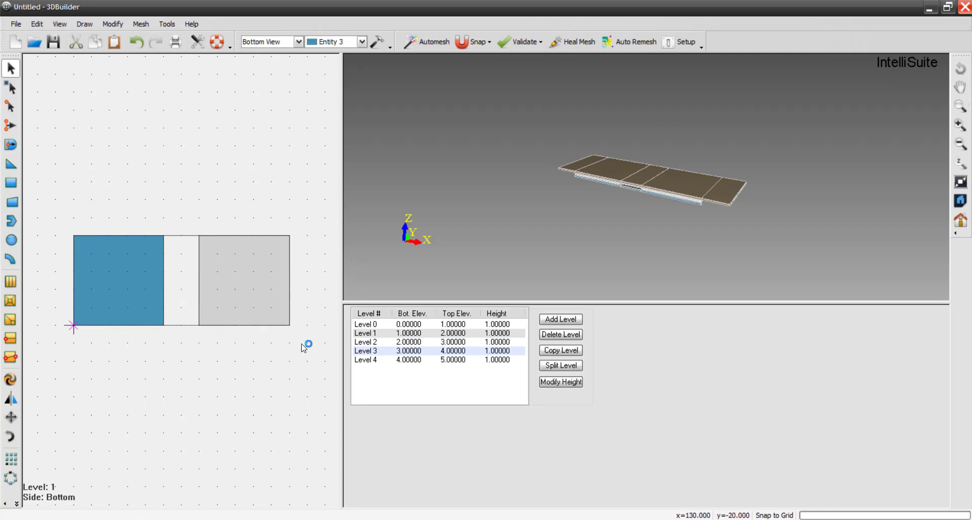
pyautogui.click(362, 41)
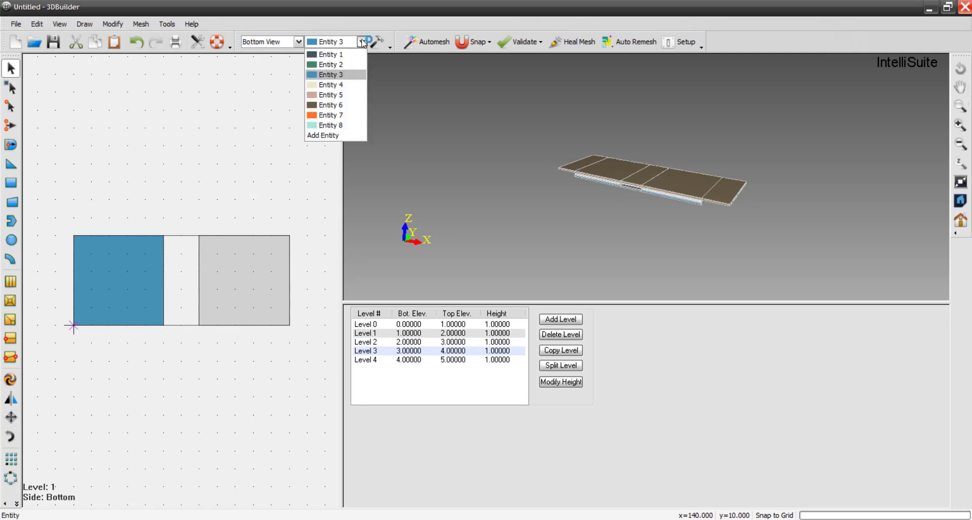
pyautogui.click(344, 64)
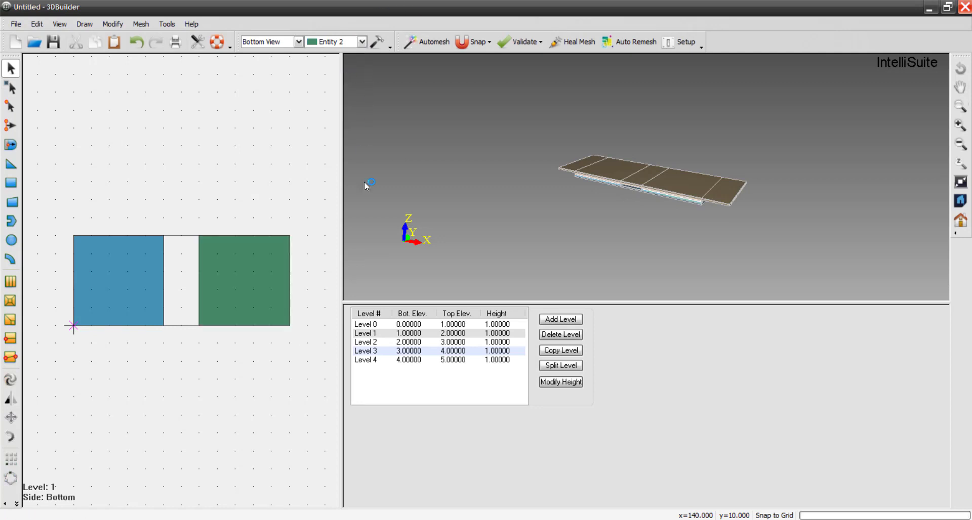
# - Assign the left-hand block on Level 2 to Entity 5
pyautogui.click(371, 335)
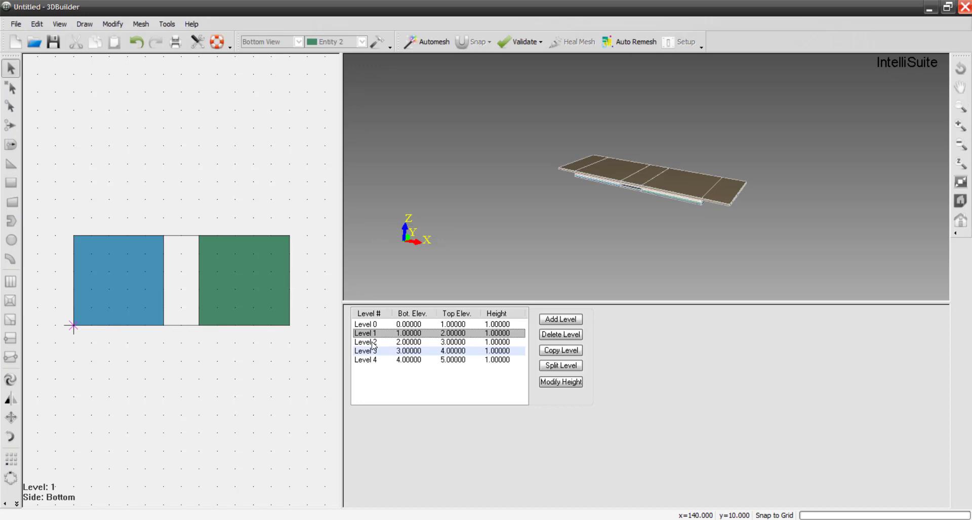
pyautogui.click(372, 342)
pyautogui.click(203, 379)
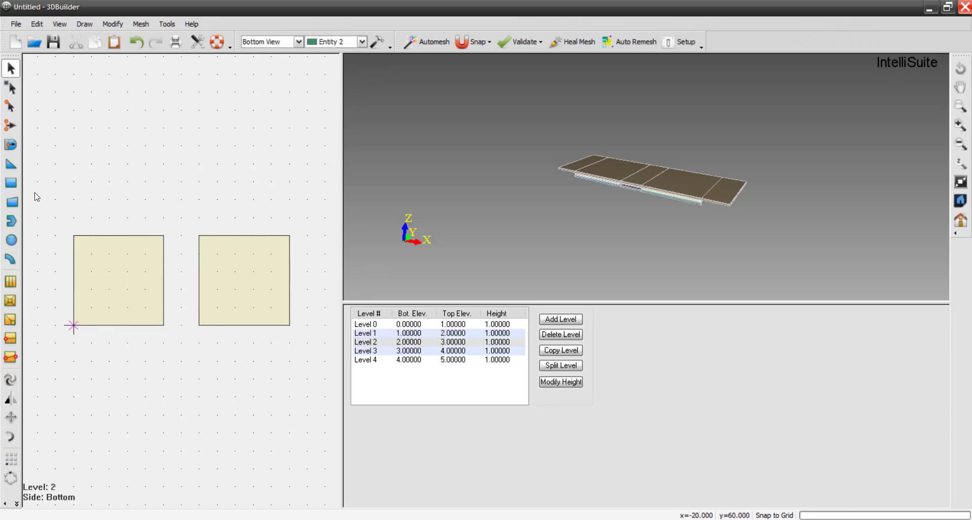
pyautogui.moveTo(49, 196); pyautogui.dragTo(192, 354)
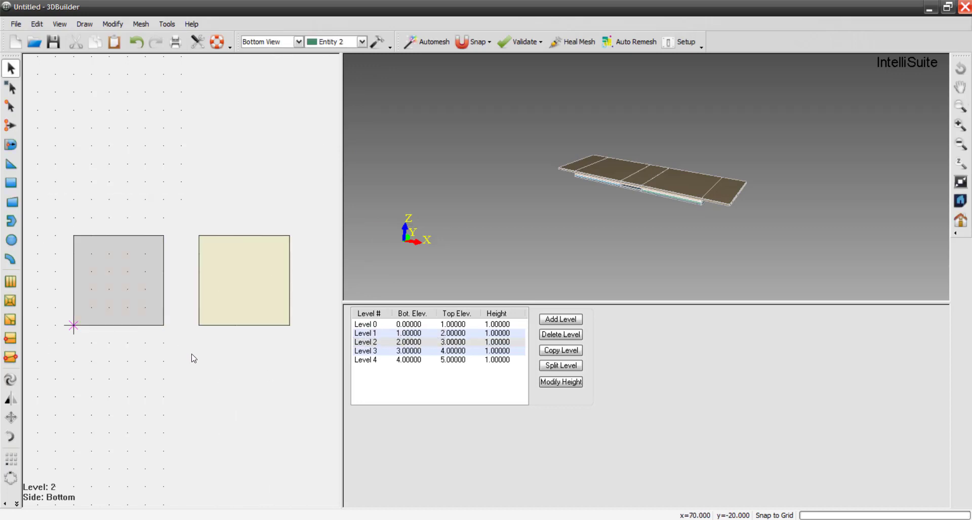
pyautogui.click(363, 42)
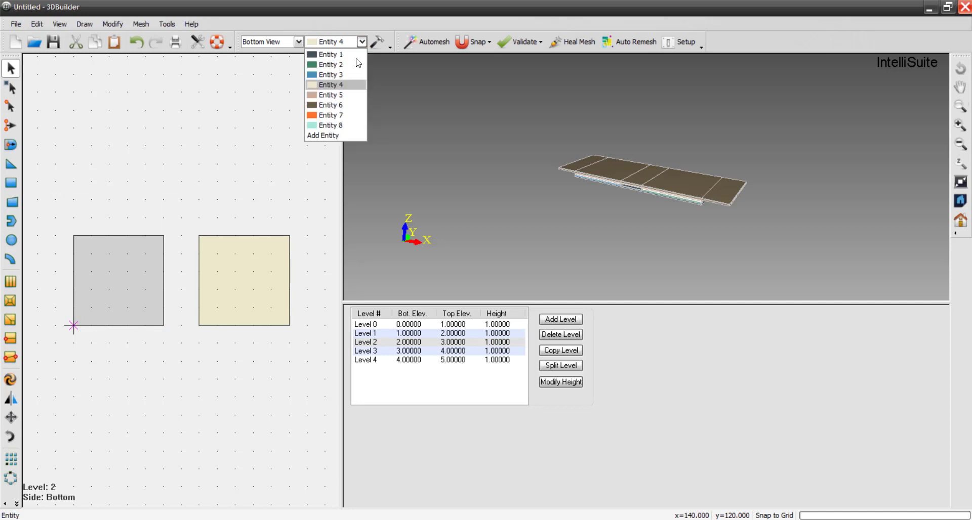
pyautogui.click(334, 94)
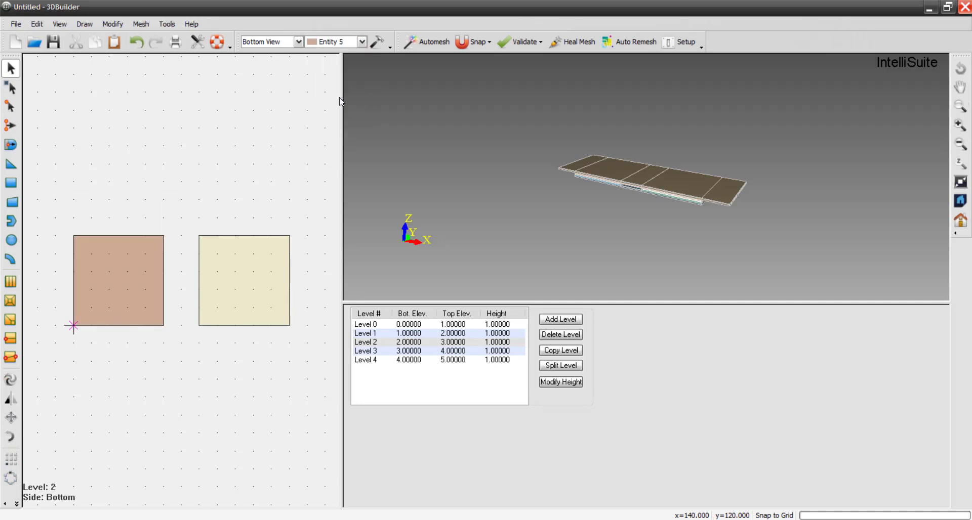
# - Split Level 3 into 2 layers
pyautogui.click(375, 344)
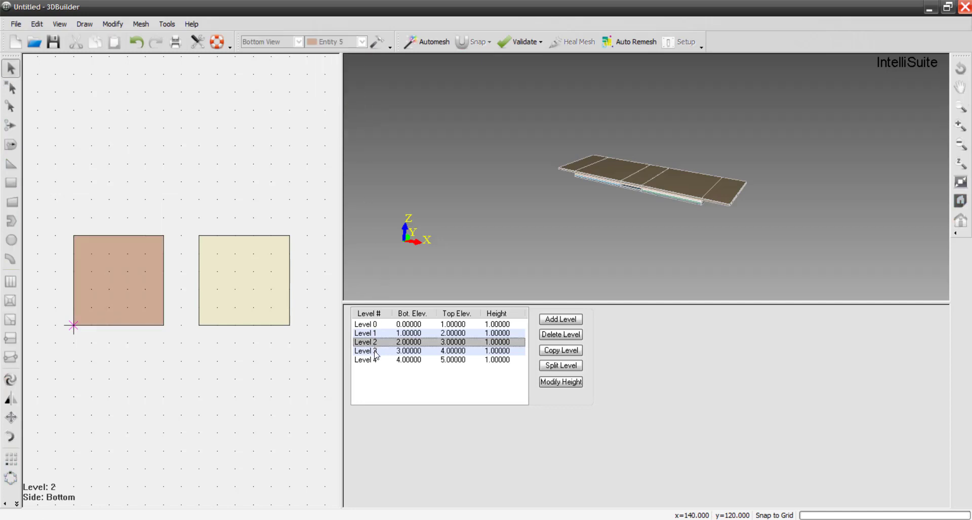
pyautogui.click(375, 354)
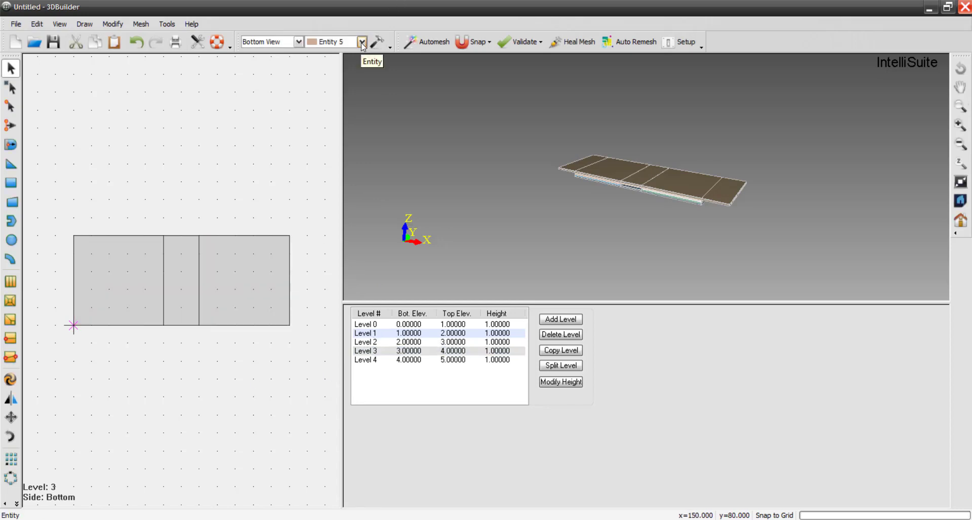
pyautogui.click(375, 356)
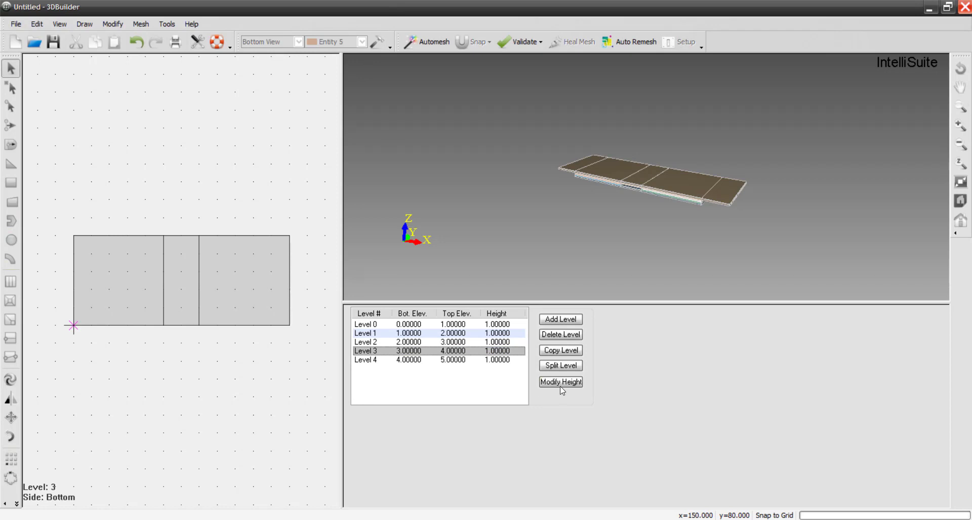
pyautogui.click(559, 366)
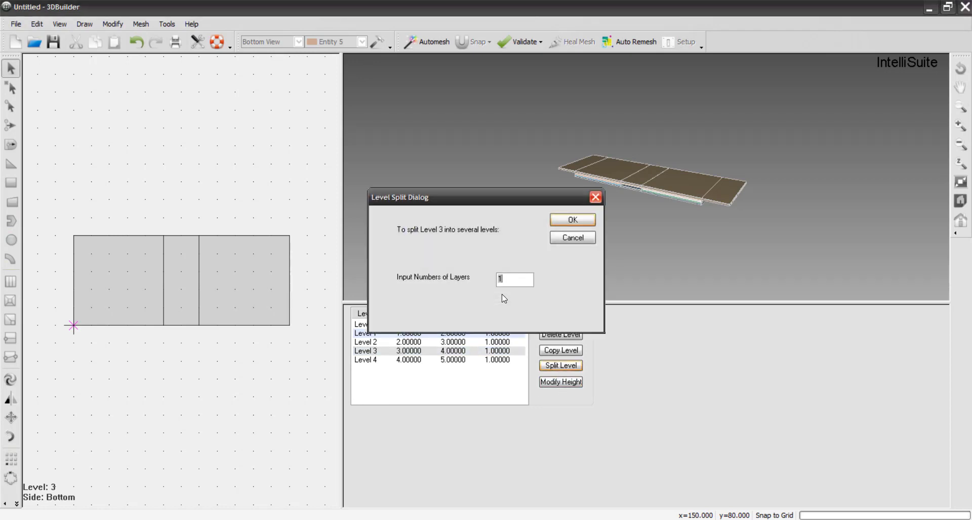
pyautogui.write('2')
pyautogui.press('Return')
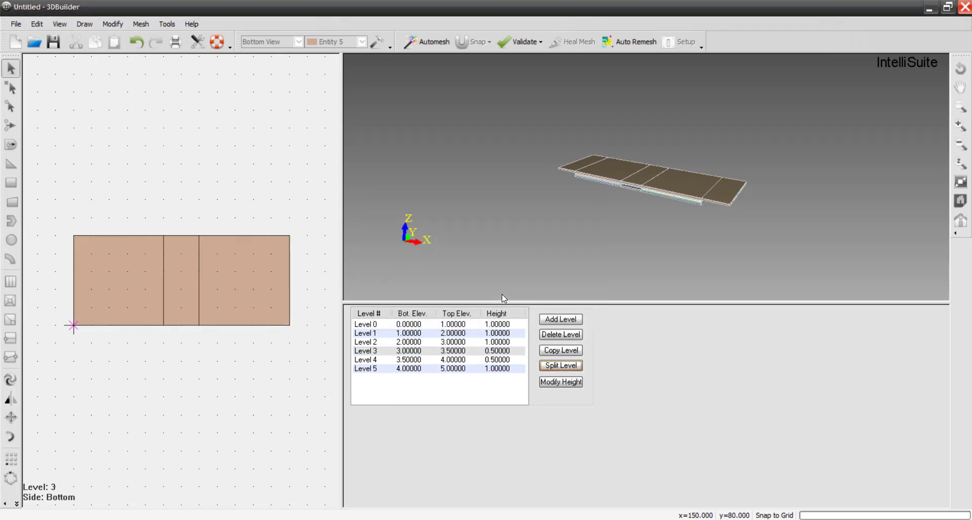
# - Set the heights of Level 3 and Level 4 to 5 µm each
pyautogui.click(365, 351)
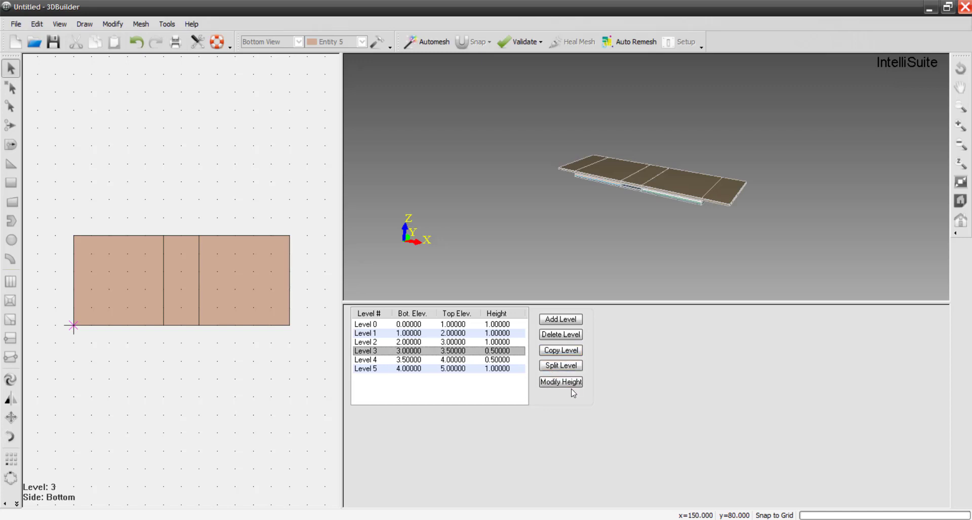
pyautogui.click(560, 350)
pyautogui.click(561, 383)
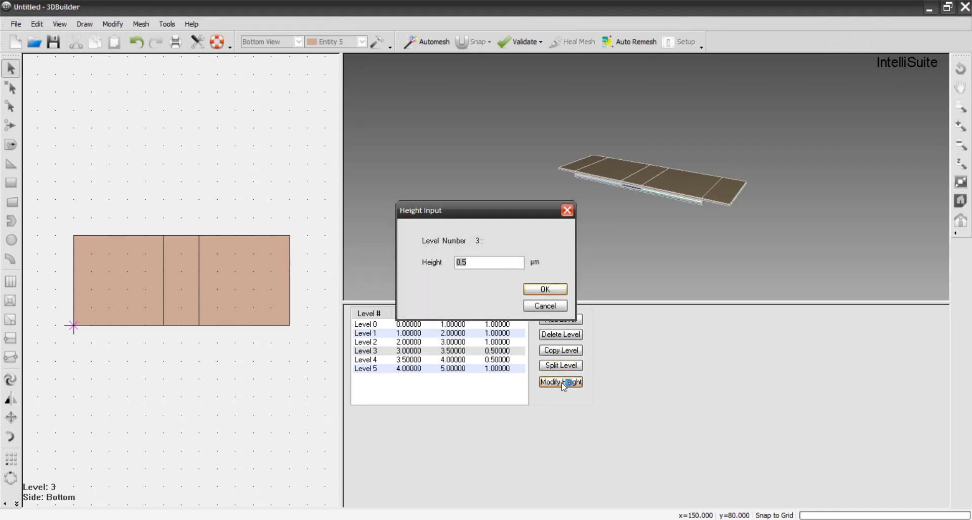
pyautogui.click(542, 293)
pyautogui.click(373, 361)
pyautogui.click(557, 381)
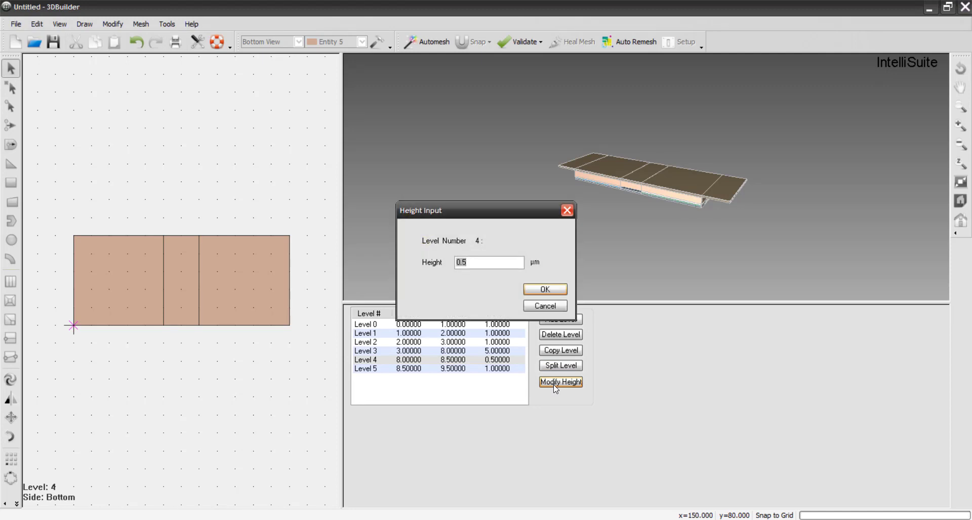
pyautogui.write('5')
pyautogui.press('Return')
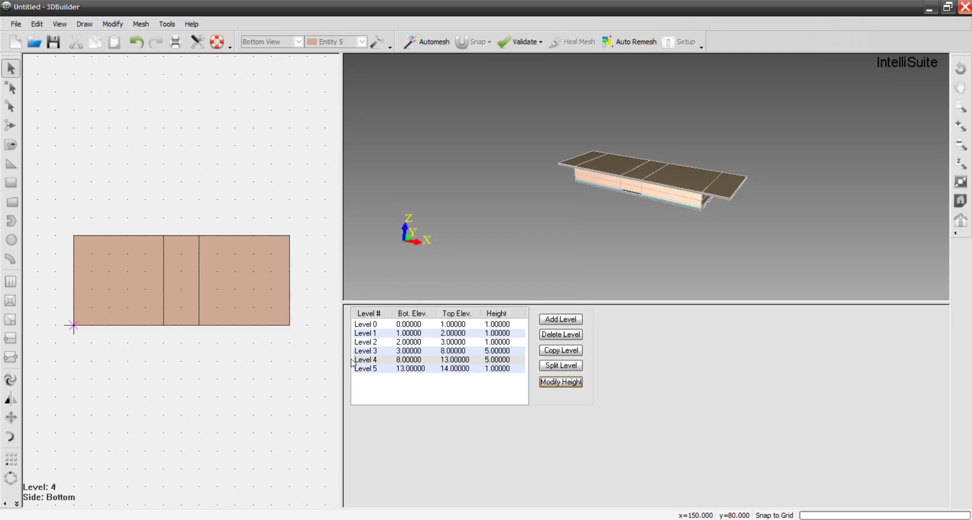
# - Assign all elements on Level 4 to Entity 6
pyautogui.click(376, 360)
pyautogui.click(367, 351)
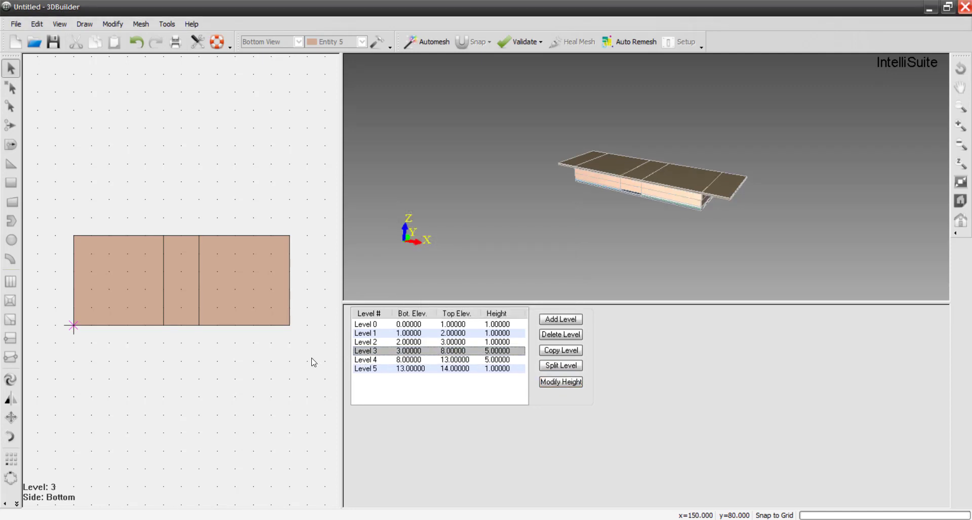
pyautogui.click(375, 359)
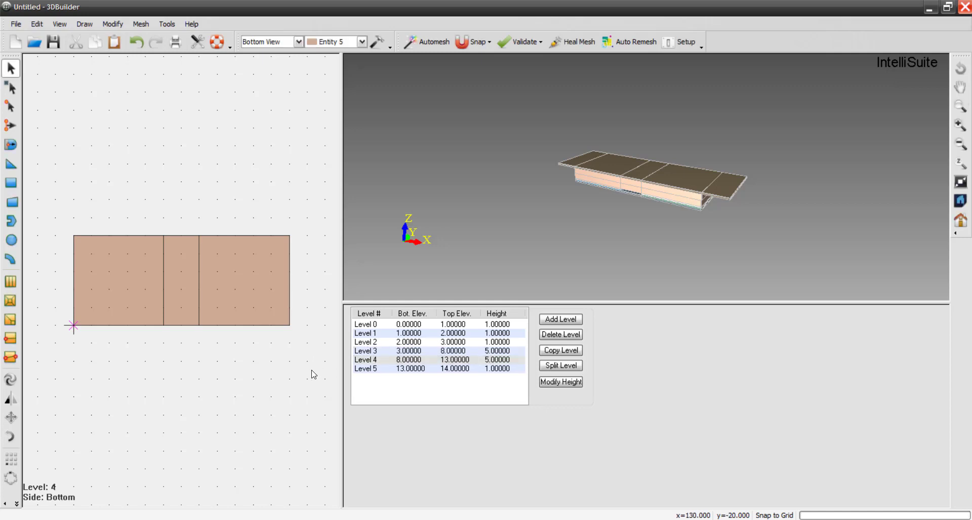
pyautogui.click(361, 41)
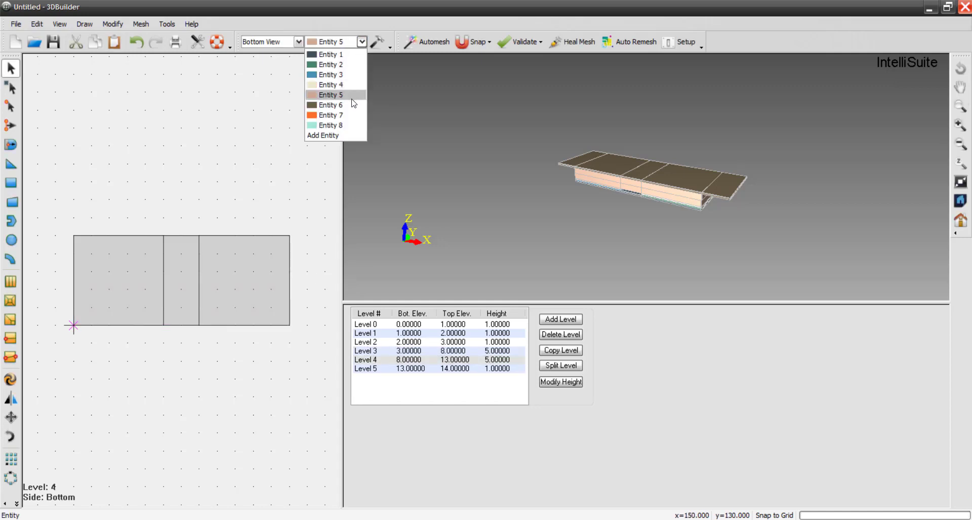
pyautogui.click(324, 104)
pyautogui.click(367, 360)
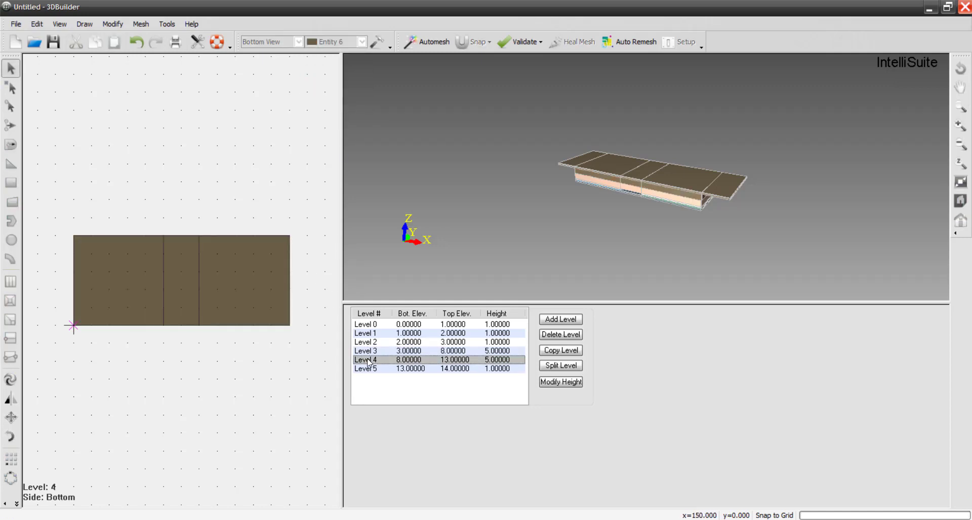
# - Assign all elements on Level 5 to Entity 7
pyautogui.click(369, 372)
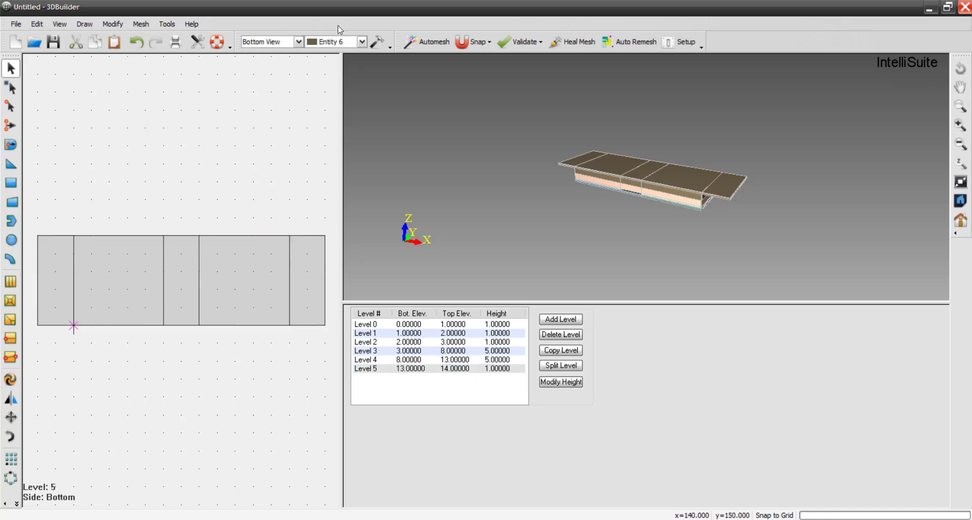
pyautogui.click(361, 42)
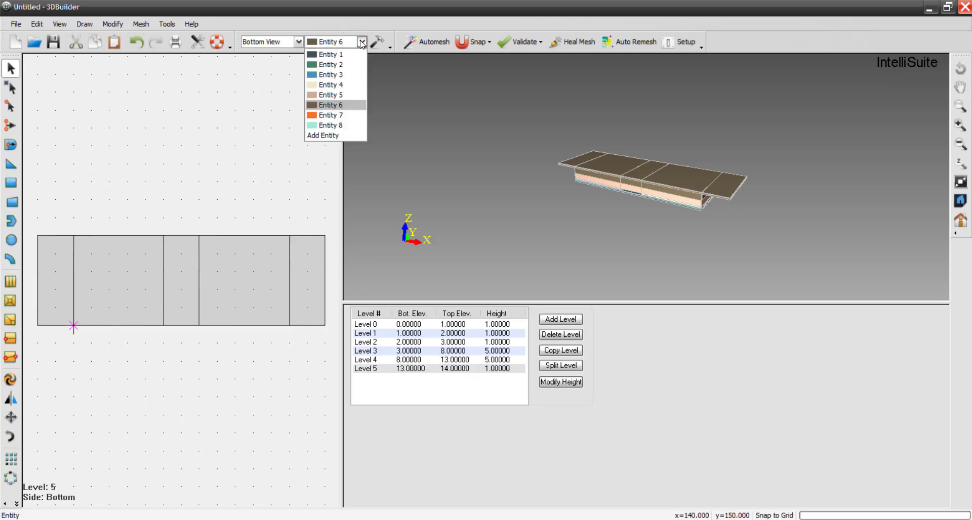
pyautogui.click(337, 115)
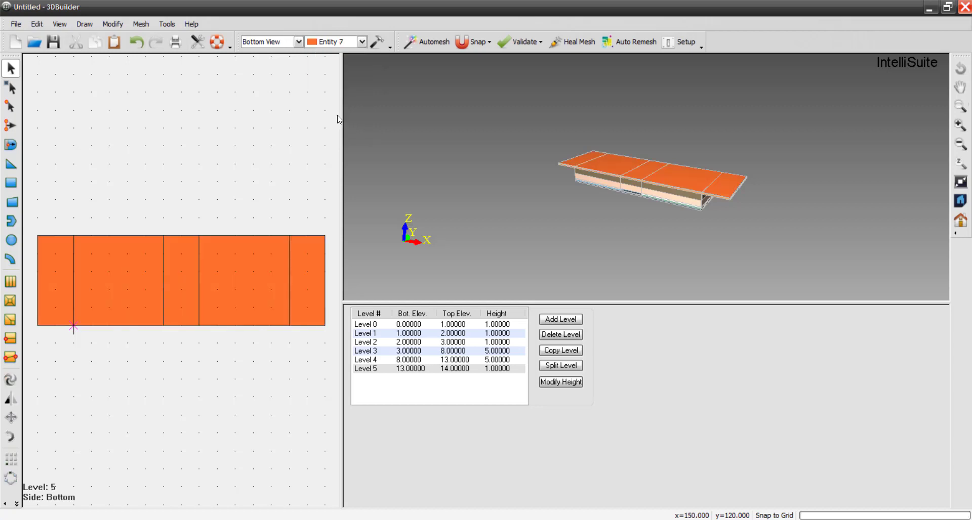
# - Set the height of Level 0 to 50 µm and the height of Level 1 to 10 µm
pyautogui.click(364, 326)
pyautogui.click(559, 382)
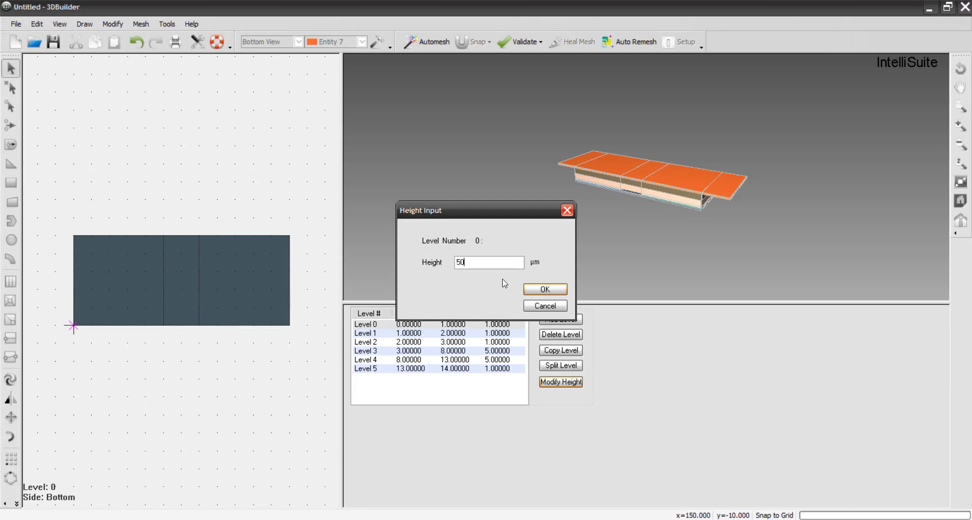
pyautogui.press('Return')
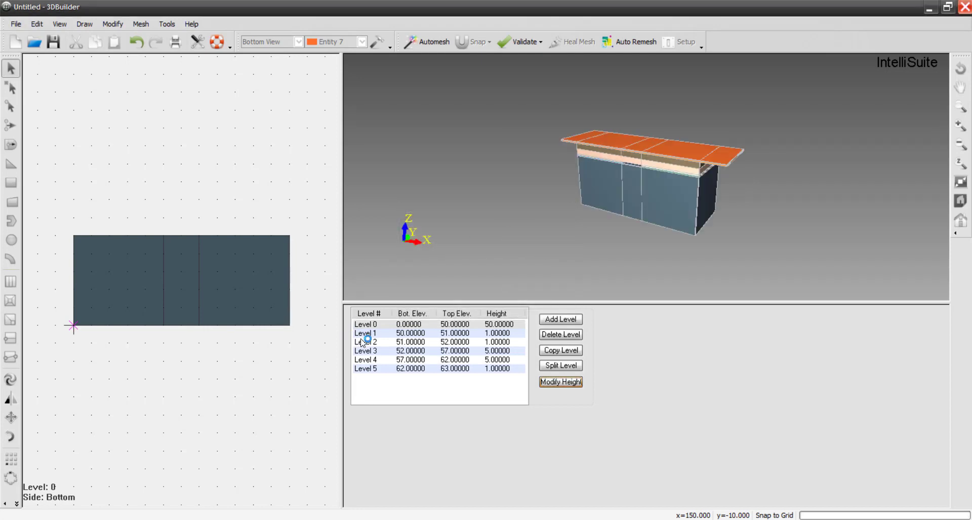
pyautogui.click(364, 333)
pyautogui.click(556, 385)
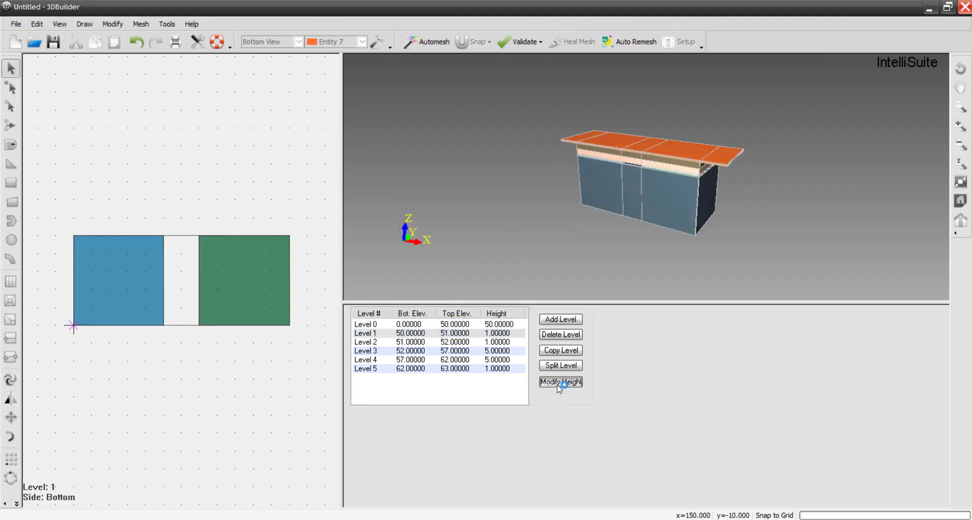
pyautogui.write('0')
pyautogui.press('Return')
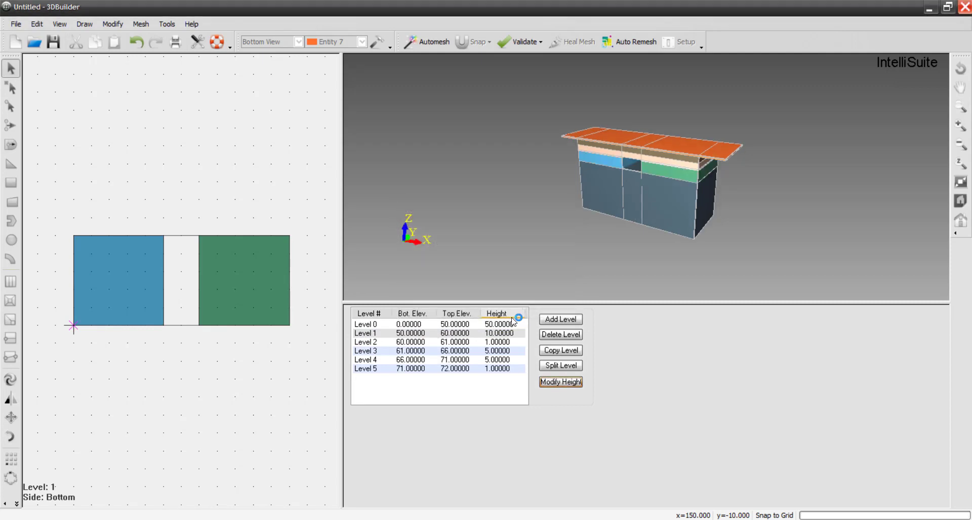
# - Set the height of Level 2 to 50 µm and confirm a height of 5 µm for Level 3
pyautogui.click(367, 342)
pyautogui.click(553, 385)
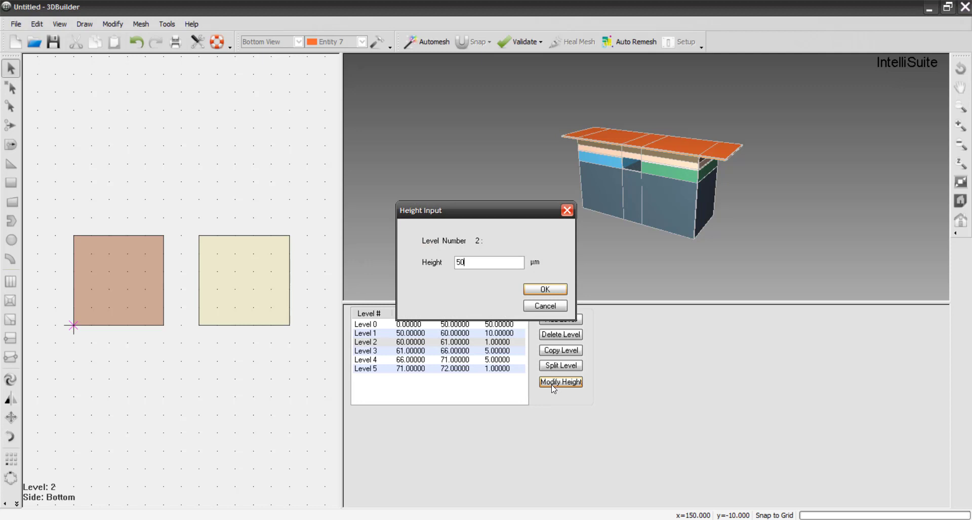
pyautogui.press('Return')
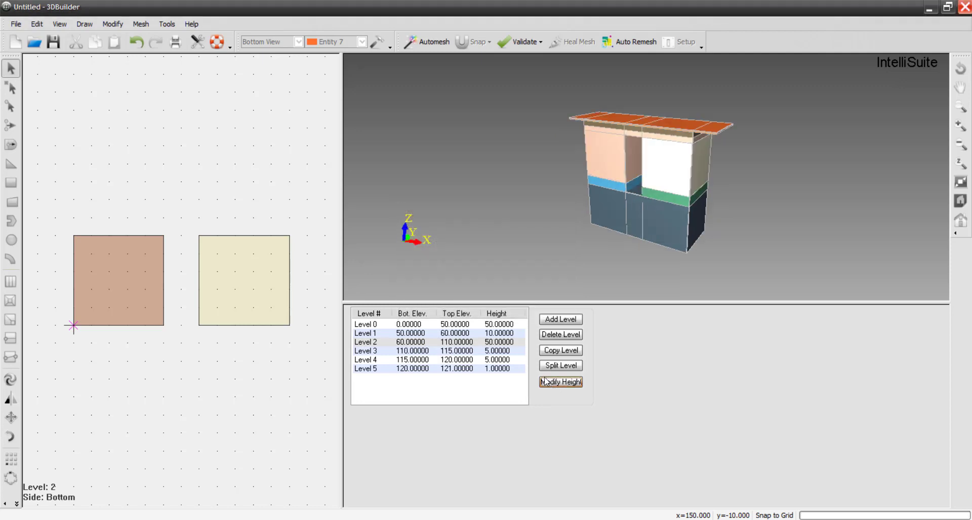
pyautogui.click(371, 351)
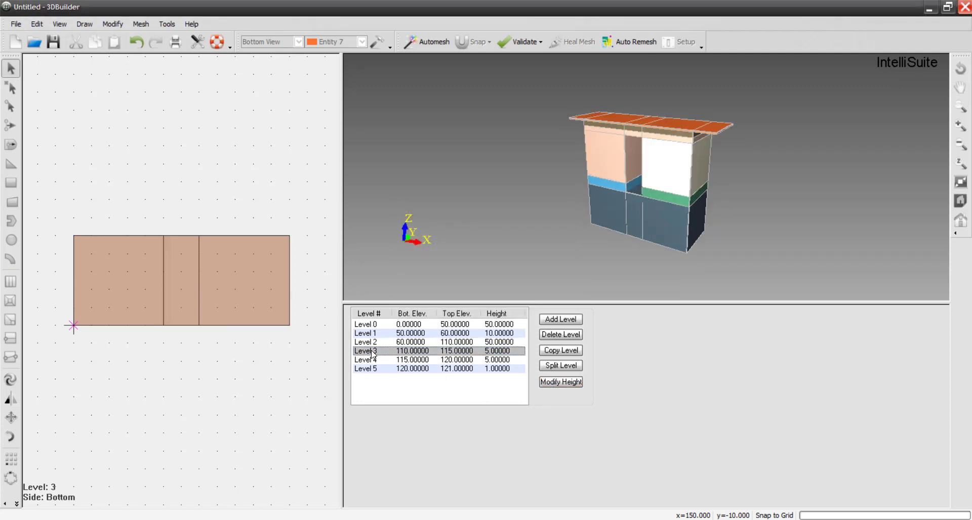
pyautogui.click(558, 383)
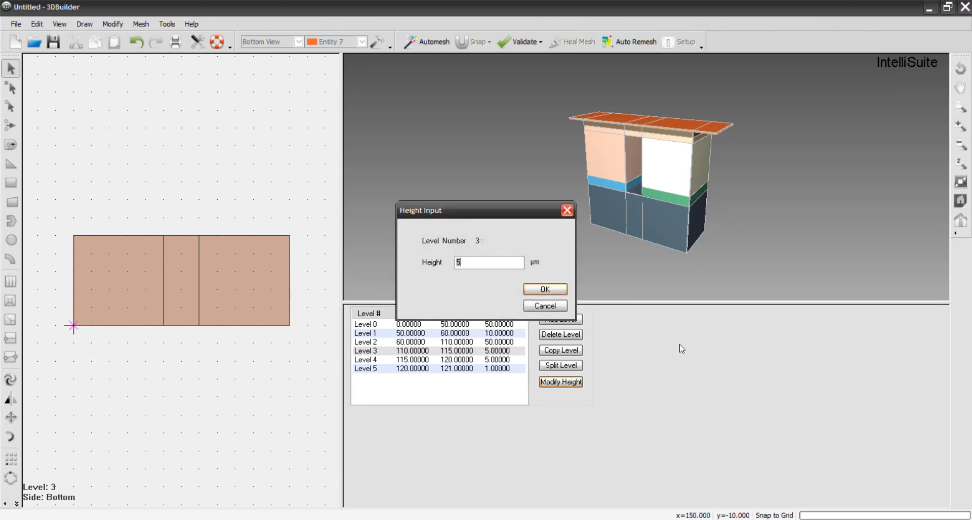
pyautogui.click(566, 286)
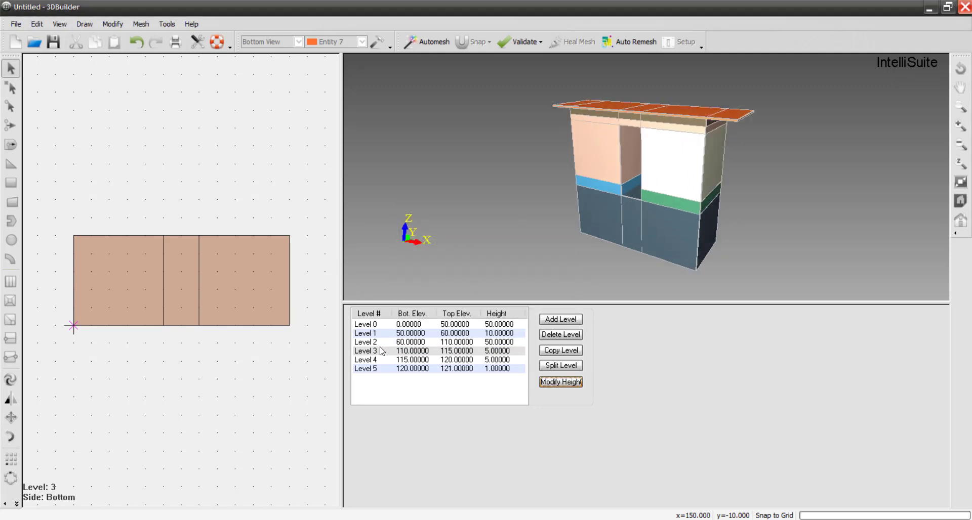
# - Set the height of Level 5 to 50 µm
pyautogui.click(367, 370)
pyautogui.click(560, 382)
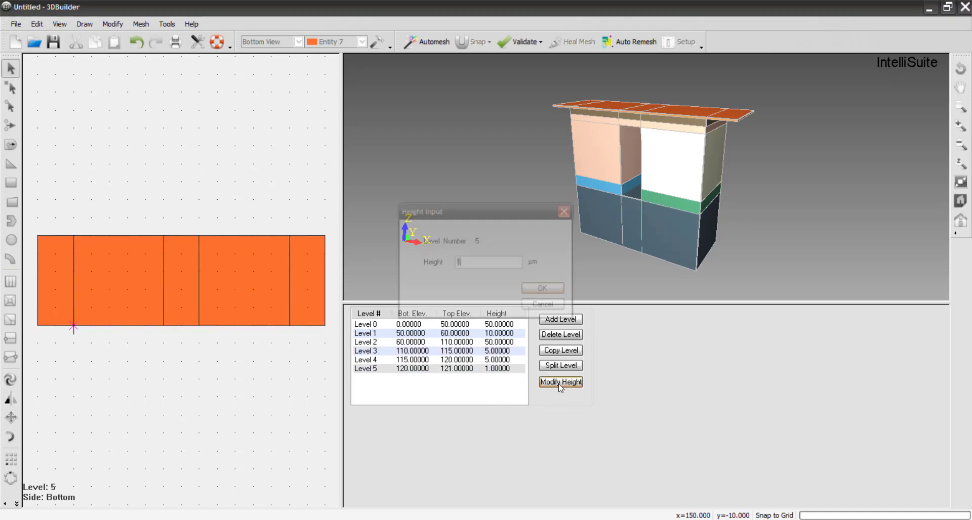
pyautogui.press('Return')
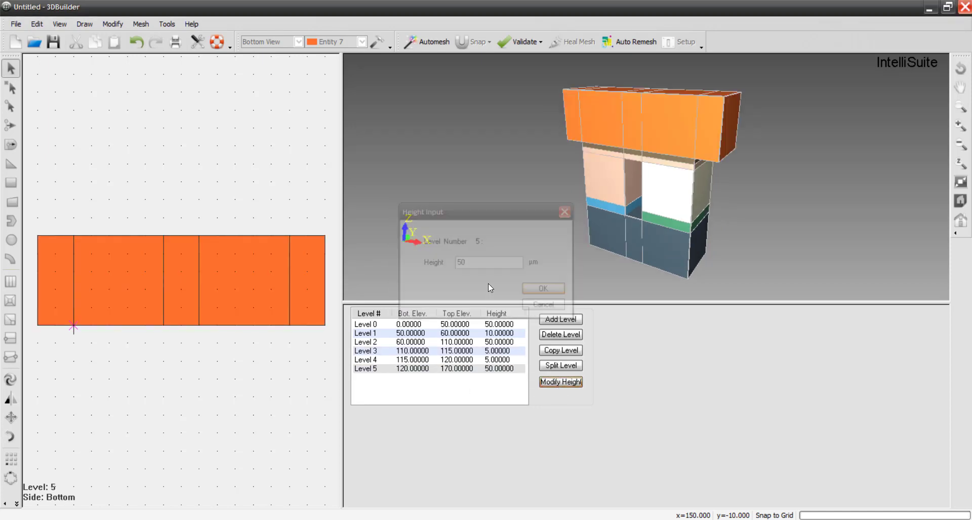
# - Assign all elements on Level 3, the layer directly above the two separate legs, to Entity 8
pyautogui.scroll(3, 541, 242)
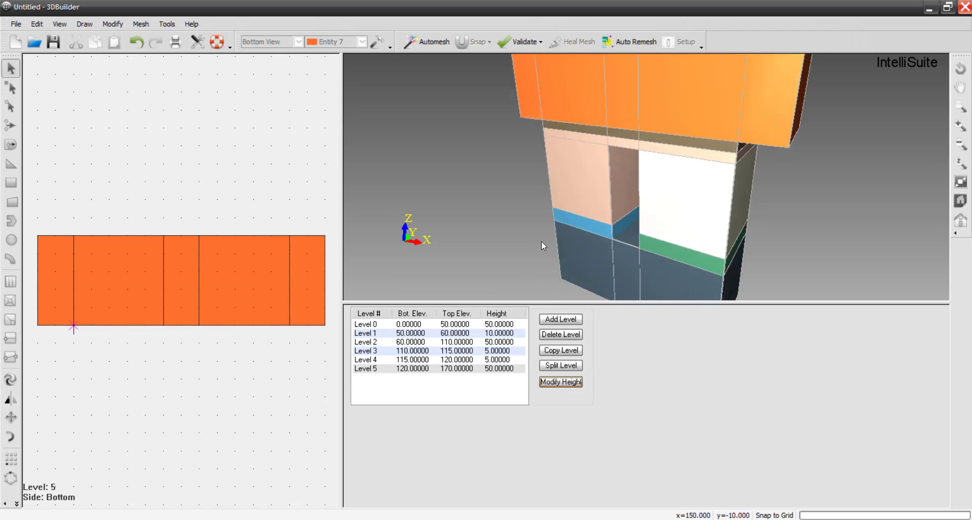
pyautogui.moveTo(438, 199); pyautogui.dragTo(507, 195)
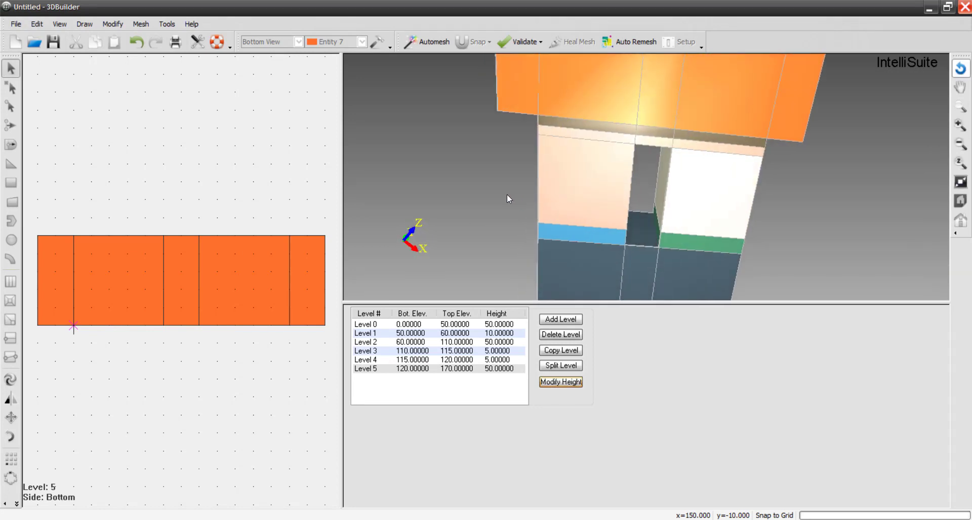
pyautogui.click(365, 343)
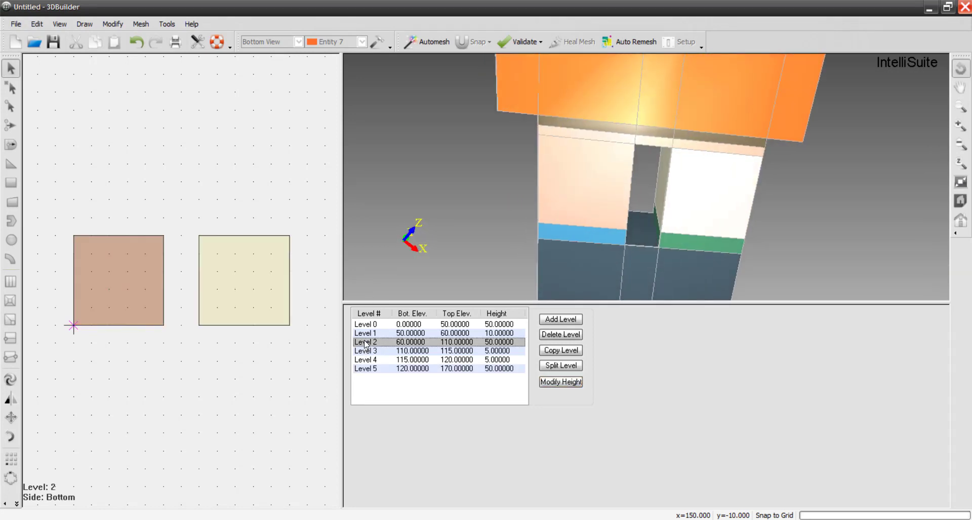
pyautogui.click(368, 352)
pyautogui.click(369, 360)
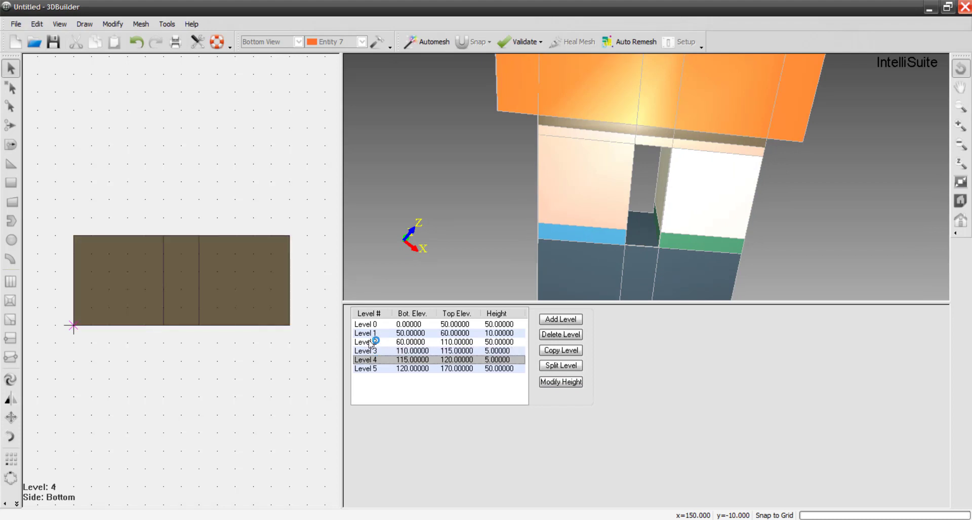
pyautogui.click(370, 342)
pyautogui.click(370, 351)
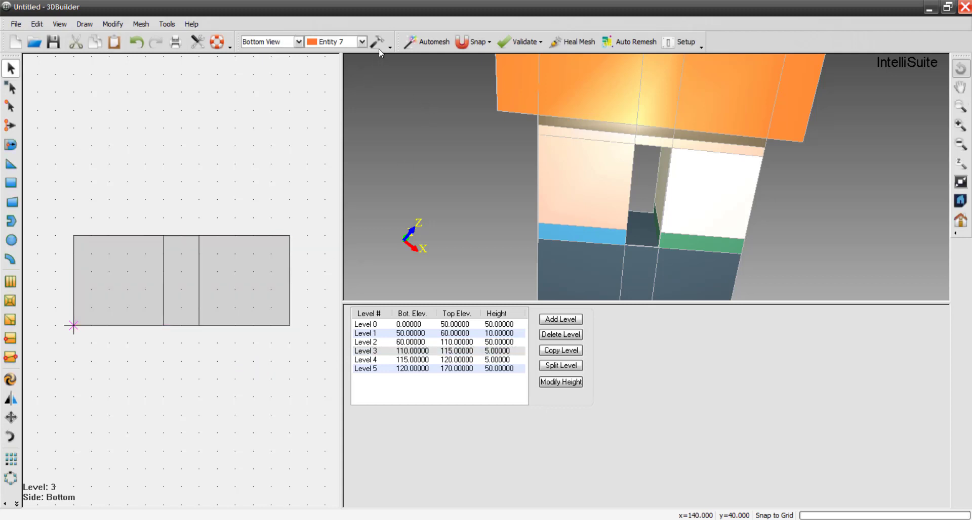
pyautogui.click(361, 41)
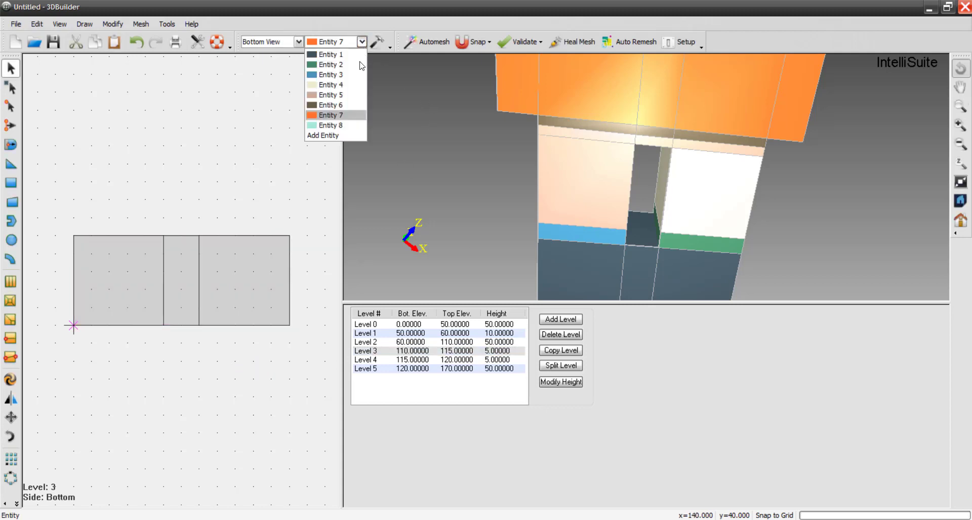
pyautogui.click(348, 125)
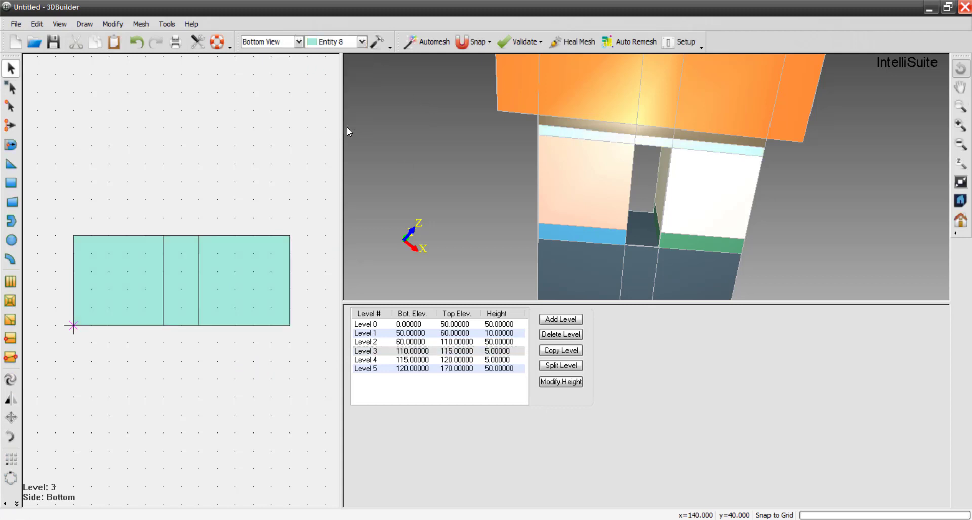
# - Review the entity layout of every level from Level 0 to Level 5 and inspect the layer stack in 3D
pyautogui.click(372, 325)
pyautogui.click(372, 334)
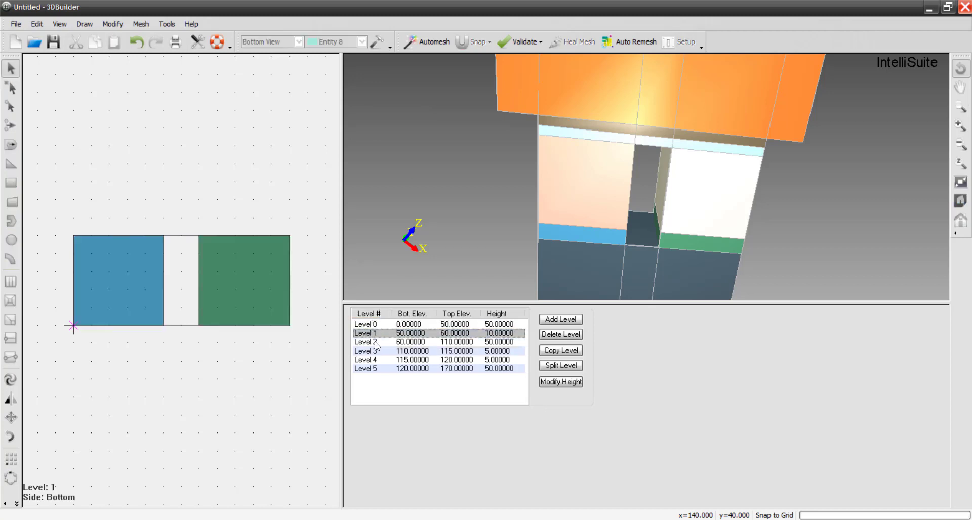
pyautogui.click(375, 343)
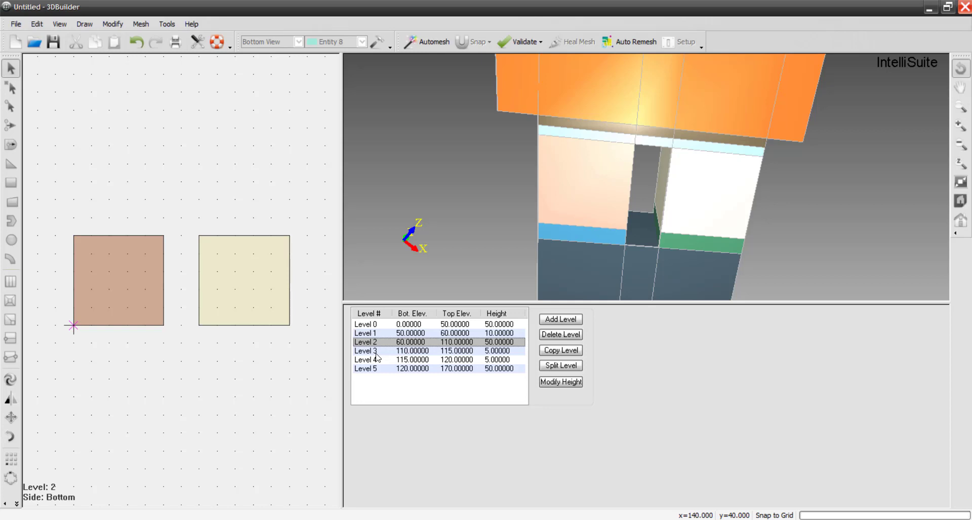
pyautogui.click(374, 351)
pyautogui.click(375, 360)
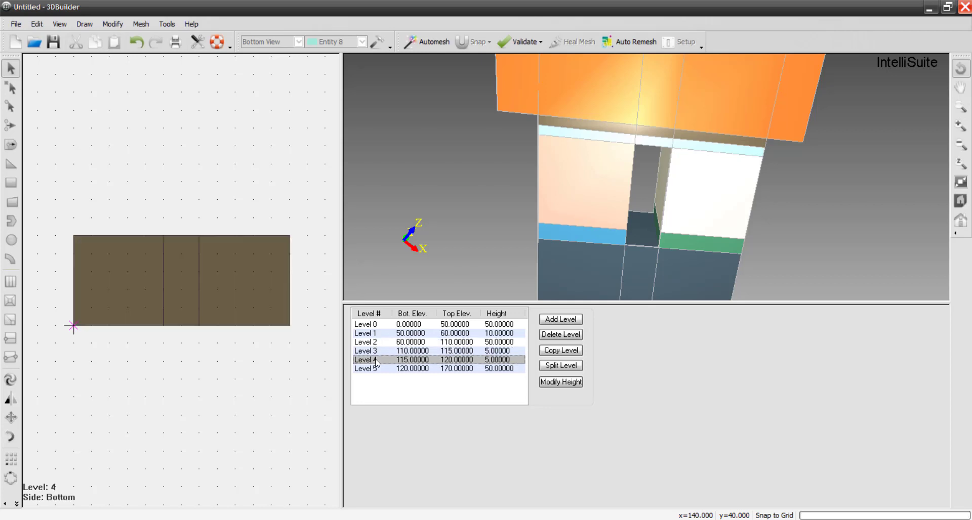
pyautogui.click(375, 369)
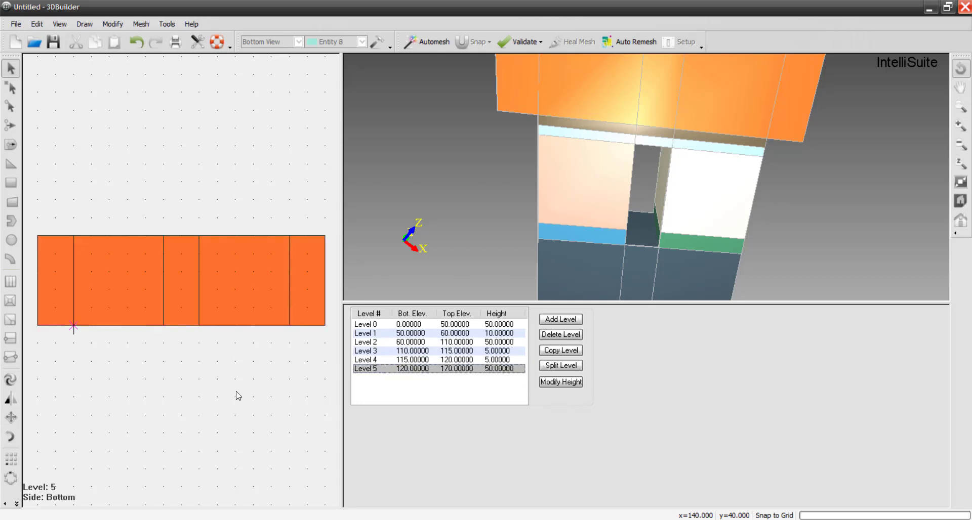
pyautogui.moveTo(818, 212); pyautogui.dragTo(587, 205)
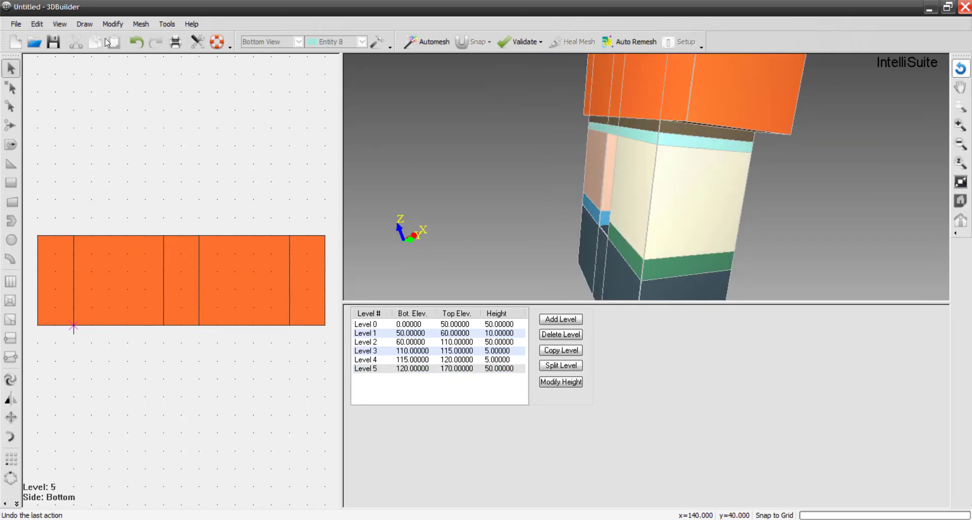
# - Save the model as thermoelectric.solid in the Seeback folder, replacing the existing file
pyautogui.click(53, 42)
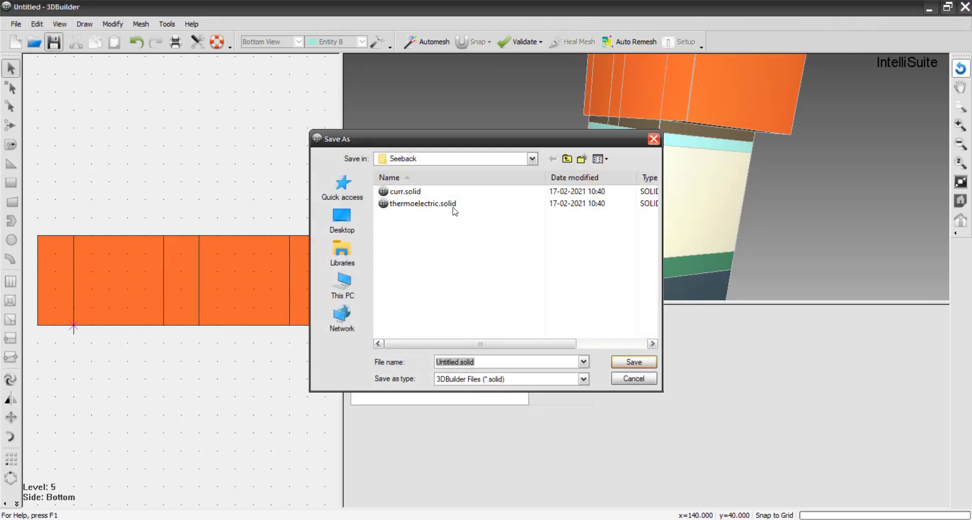
pyautogui.click(441, 204)
pyautogui.doubleClick(441, 204)
pyautogui.click(519, 271)
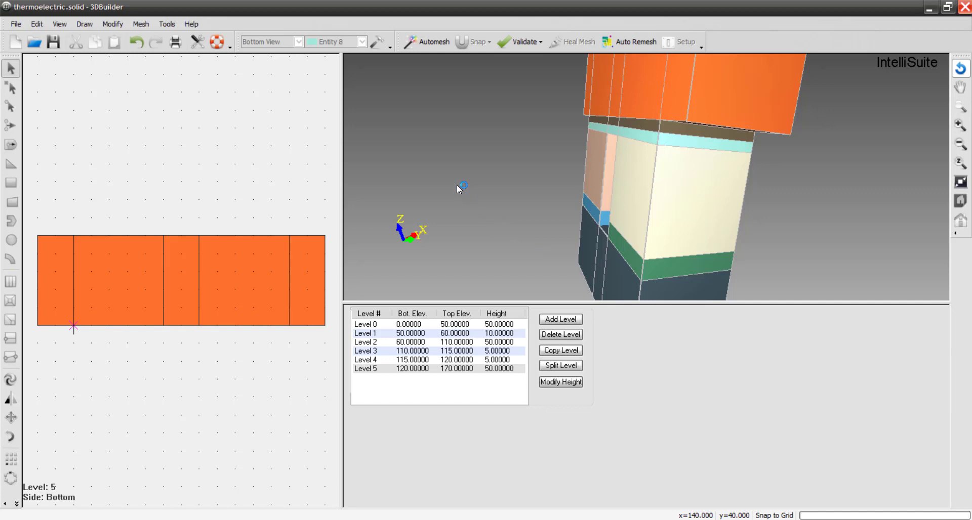
# - Export the model to the ThermoElectroMechanical module, validating mesh connectivity and conformity, and replace the existing thermoelectric.save file
pyautogui.moveTo(456, 184); pyautogui.dragTo(575, 225)
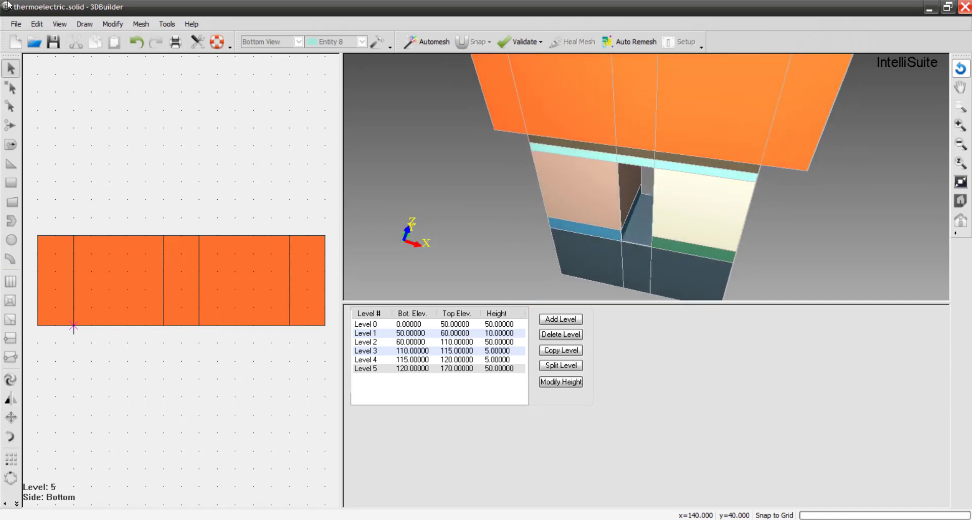
pyautogui.click(15, 24)
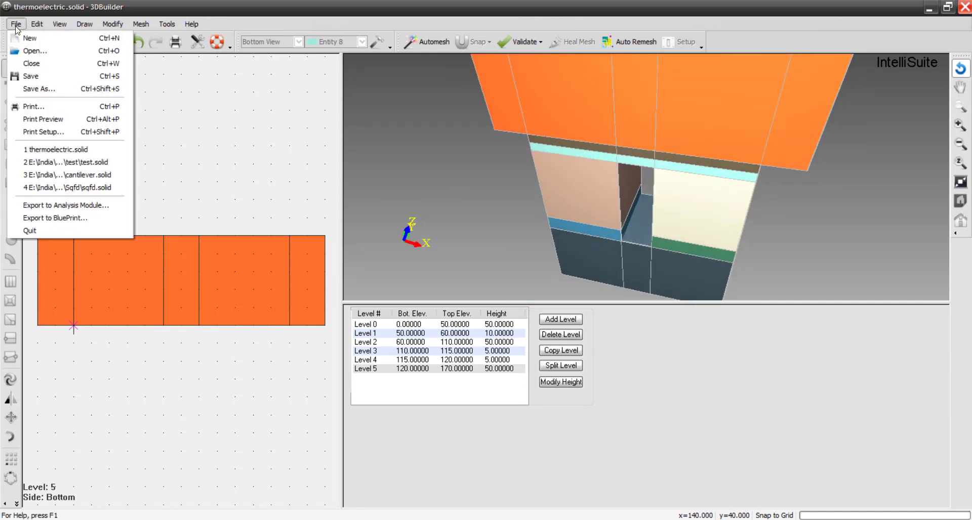
pyautogui.click(58, 206)
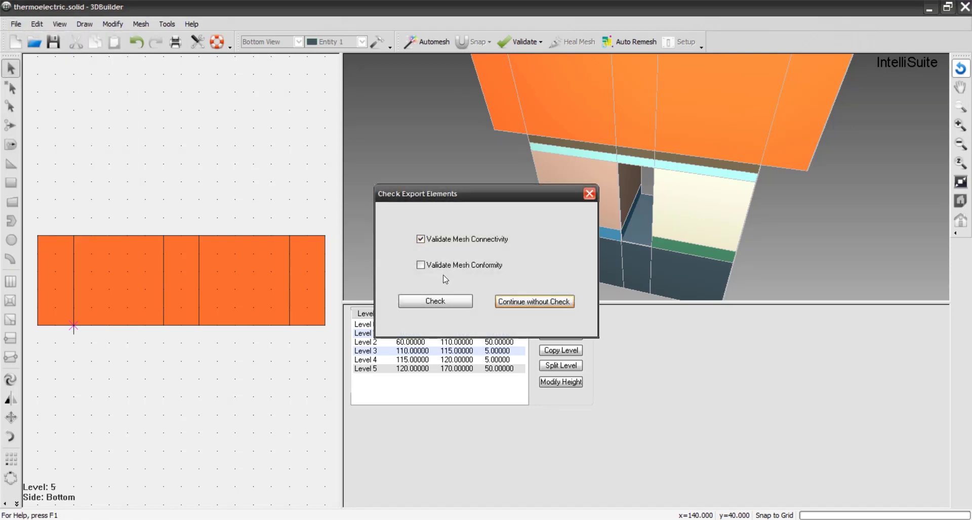
pyautogui.click(420, 265)
pyautogui.click(438, 302)
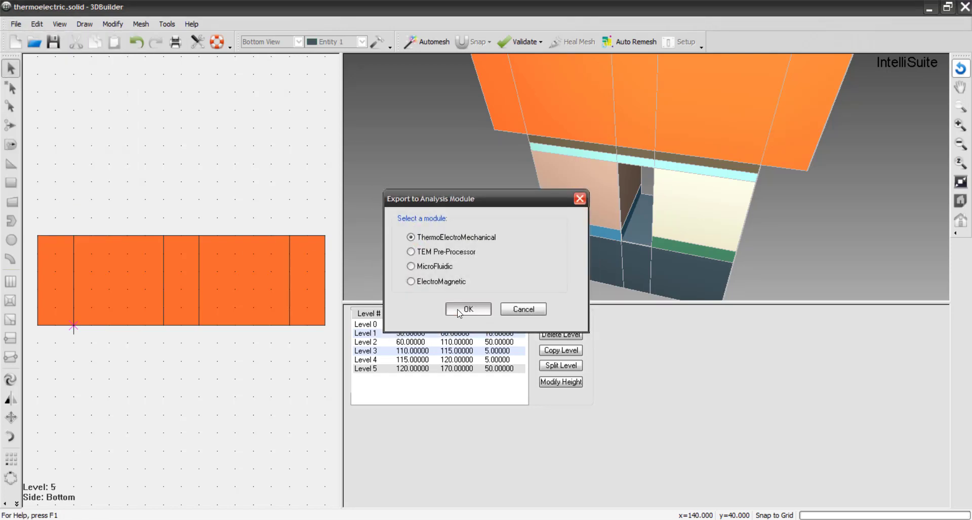
pyautogui.click(459, 312)
pyautogui.doubleClick(429, 192)
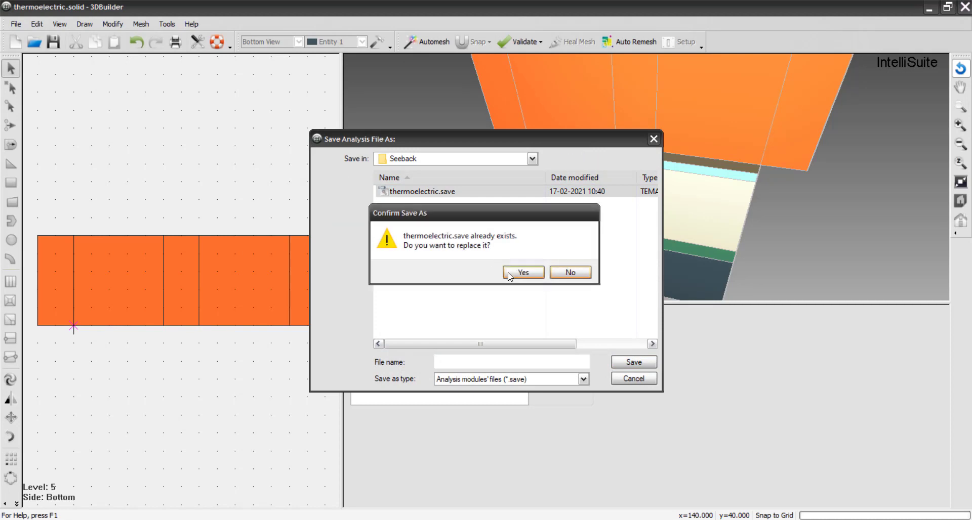
pyautogui.click(515, 276)
# - Set the TEMAnalysis simulation to the Thermal Electrical analysis type with the Seebeck Effect enabled
pyautogui.moveTo(520, 353); pyautogui.dragTo(405, 211)
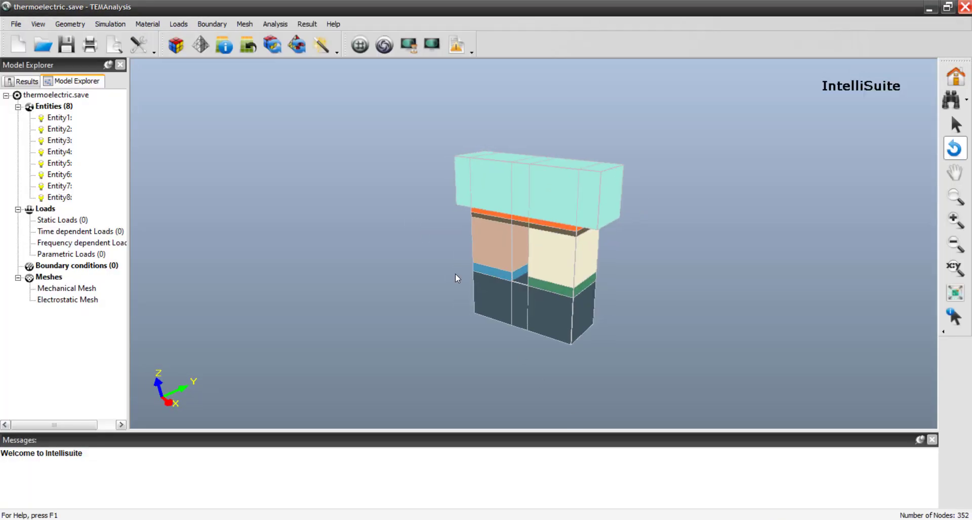
pyautogui.click(116, 28)
pyautogui.click(129, 36)
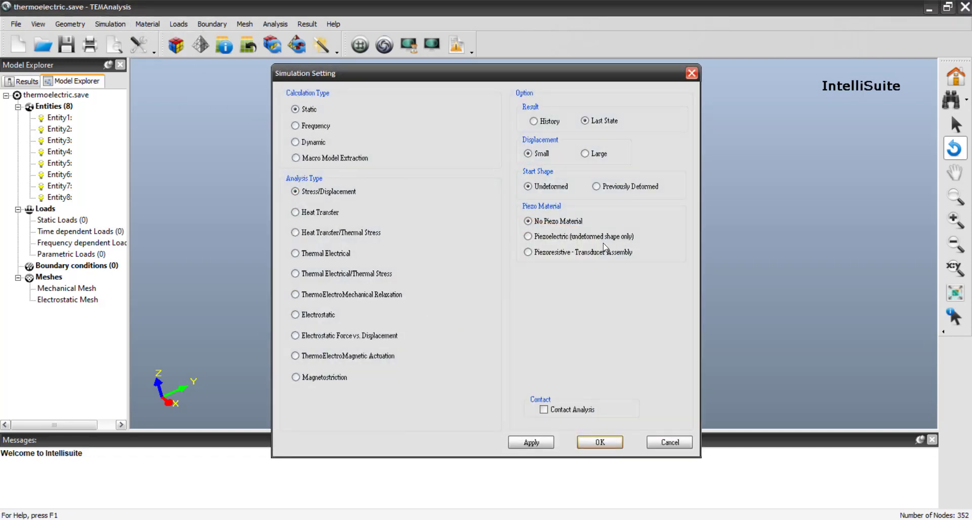
pyautogui.click(336, 255)
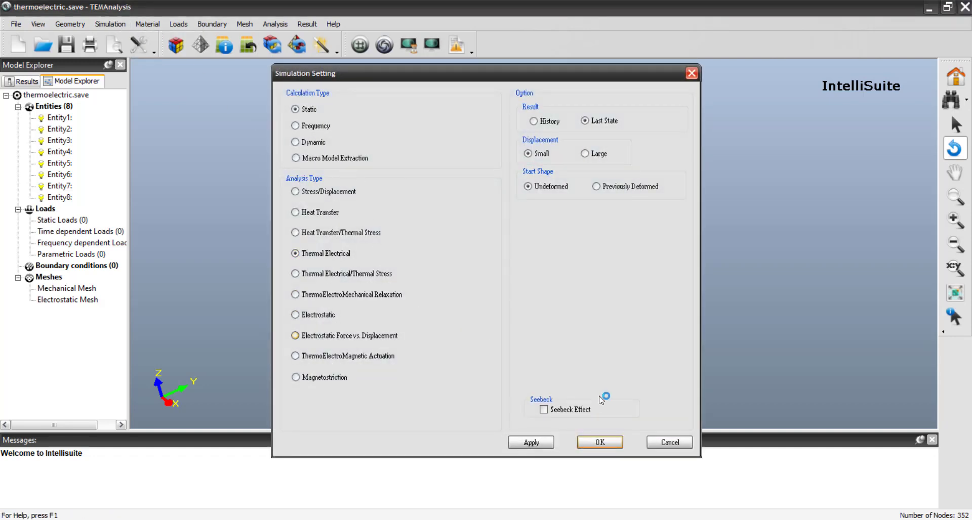
pyautogui.click(562, 411)
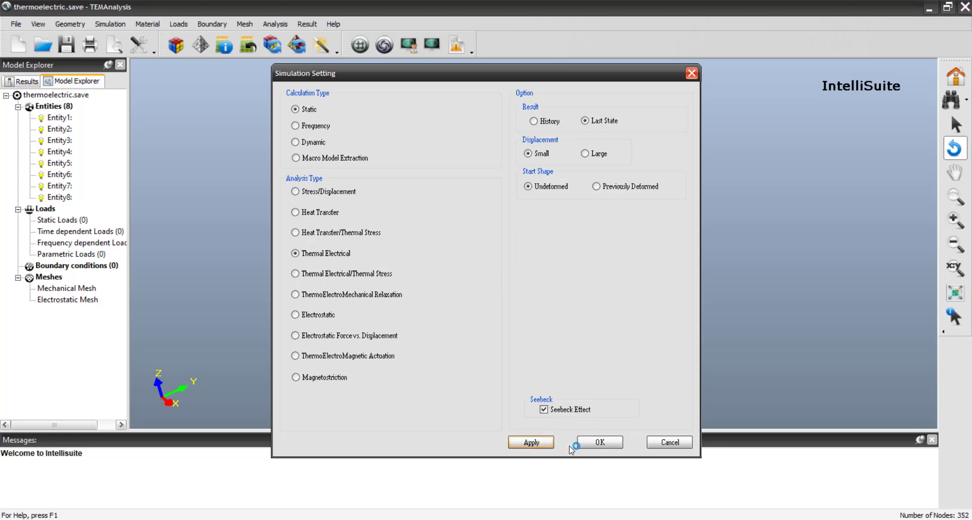
pyautogui.click(608, 442)
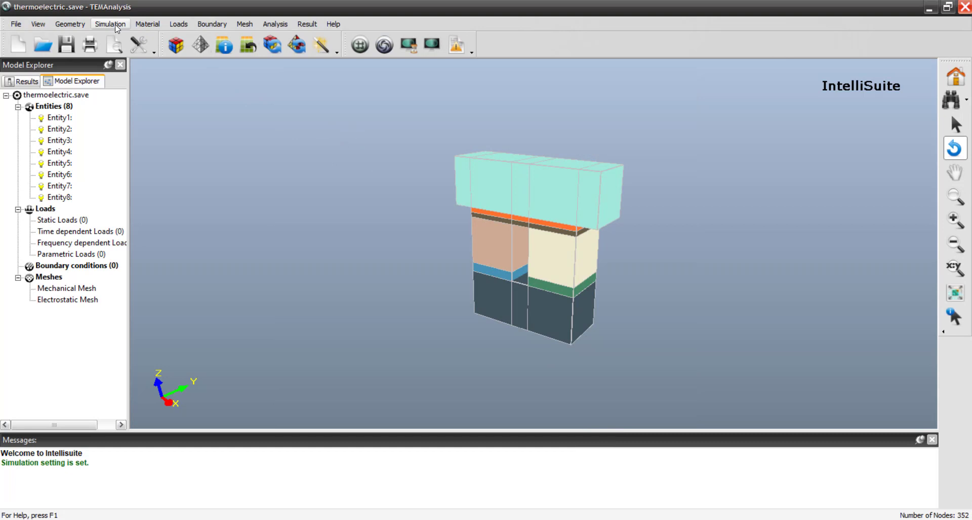
# - Open the material properties through the bottom block and import Si_Czochralski_100 for Material 1
pyautogui.click(148, 24)
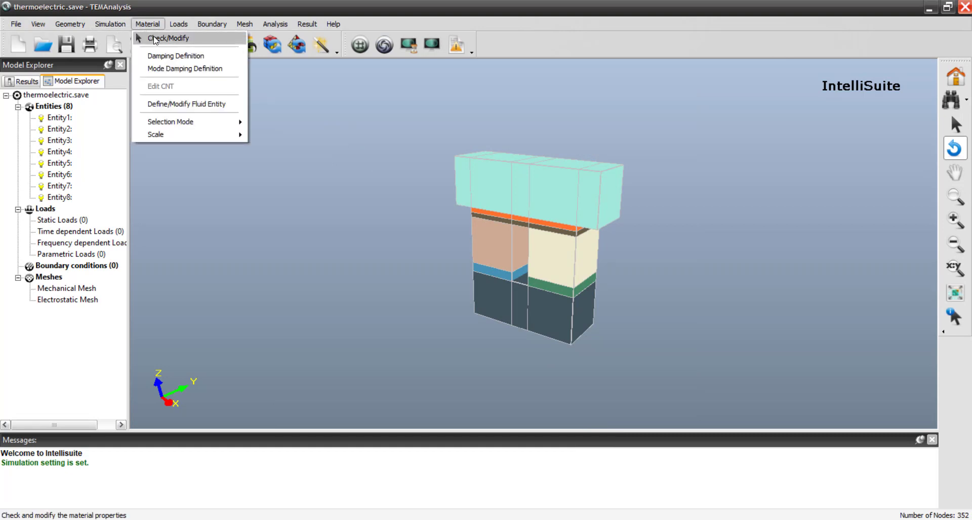
pyautogui.click(155, 39)
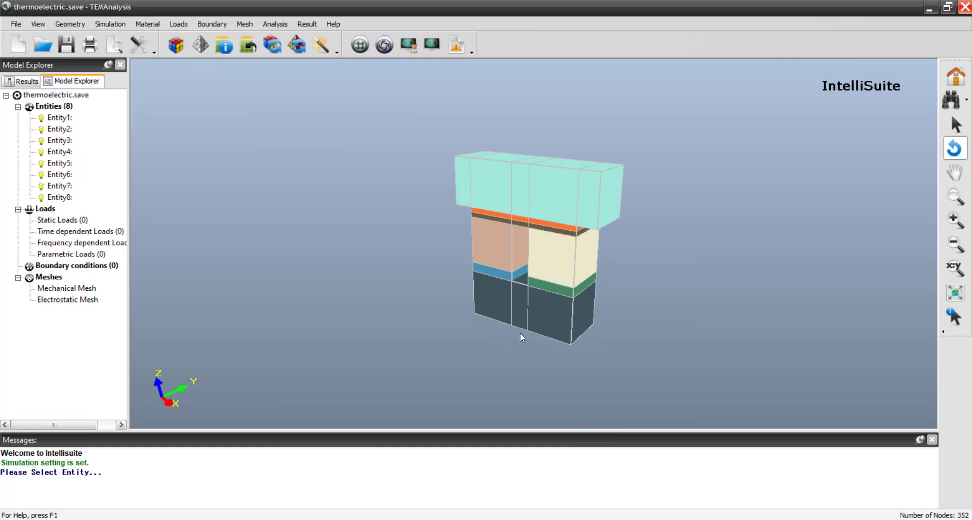
pyautogui.click(566, 333)
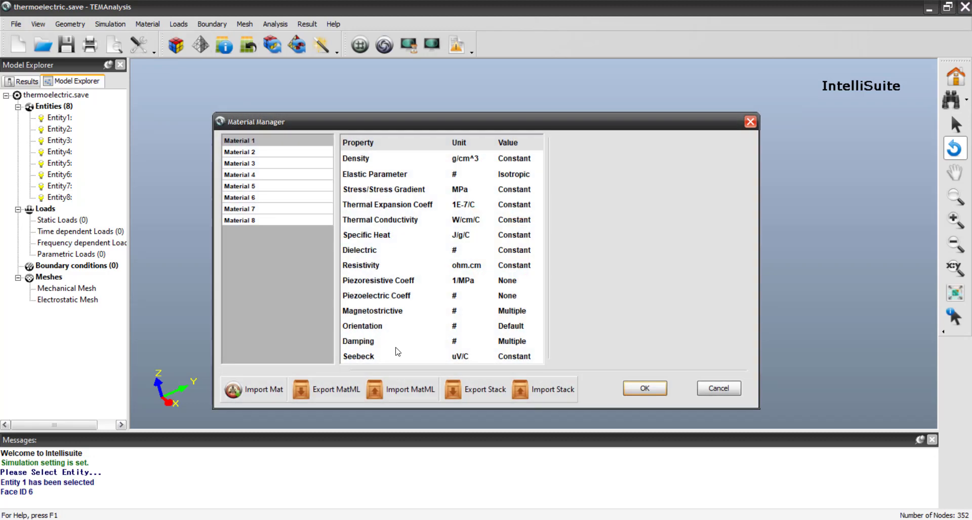
pyautogui.click(261, 389)
pyautogui.click(403, 227)
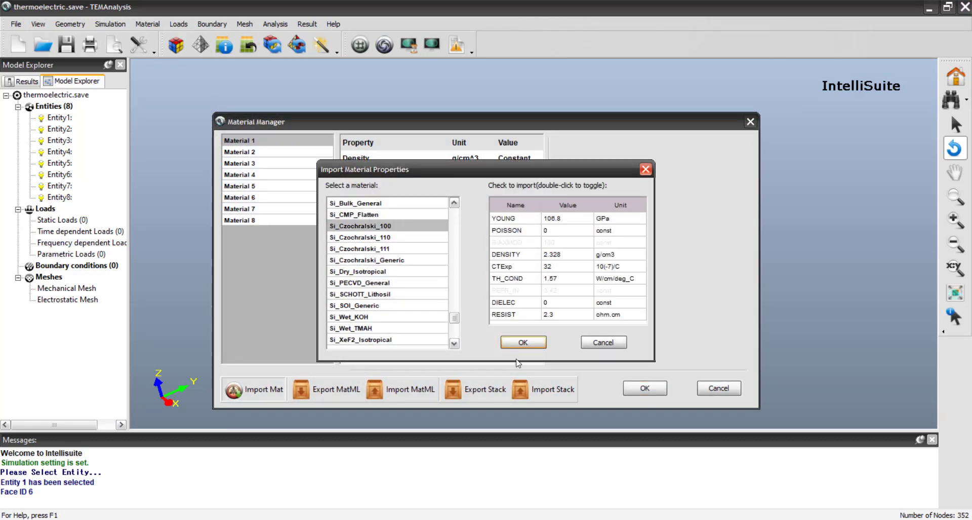
pyautogui.click(524, 343)
# - Import the Cu_Bulk_General properties from the material library for Material 2
pyautogui.click(274, 152)
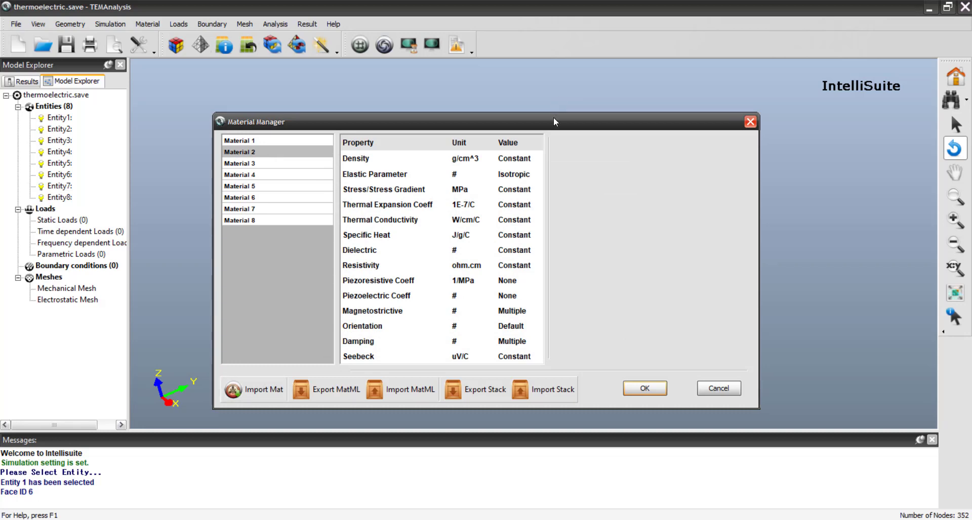
pyautogui.moveTo(555, 122); pyautogui.dragTo(602, 127)
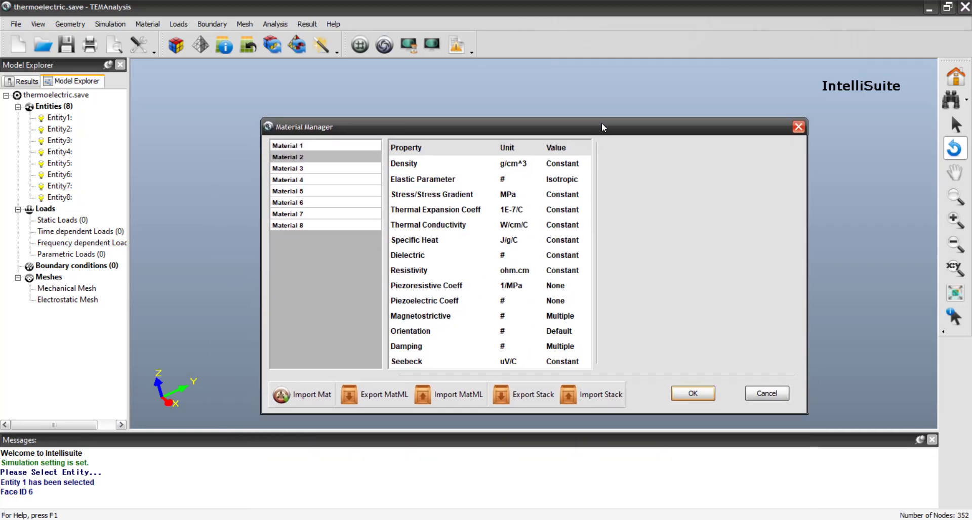
pyautogui.click(323, 394)
pyautogui.scroll(10, 420, 298)
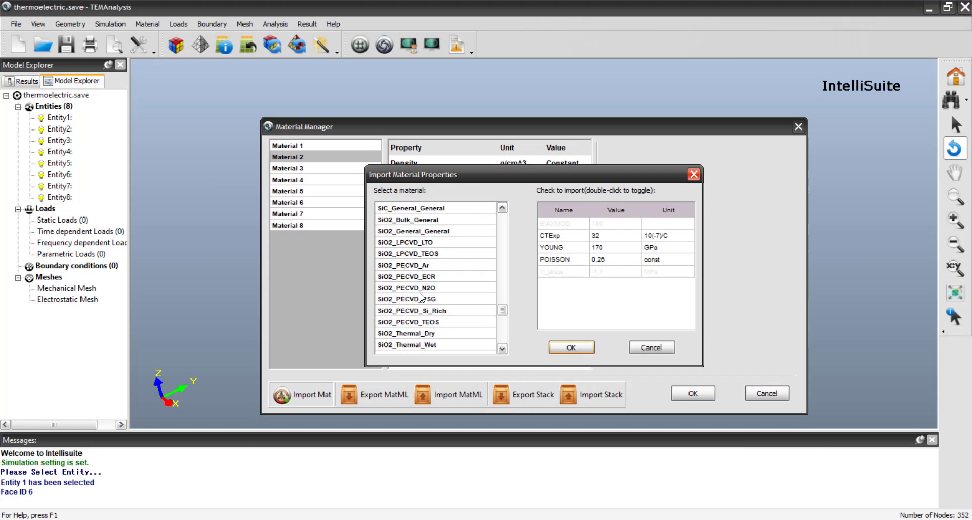
pyautogui.scroll(5, 420, 298)
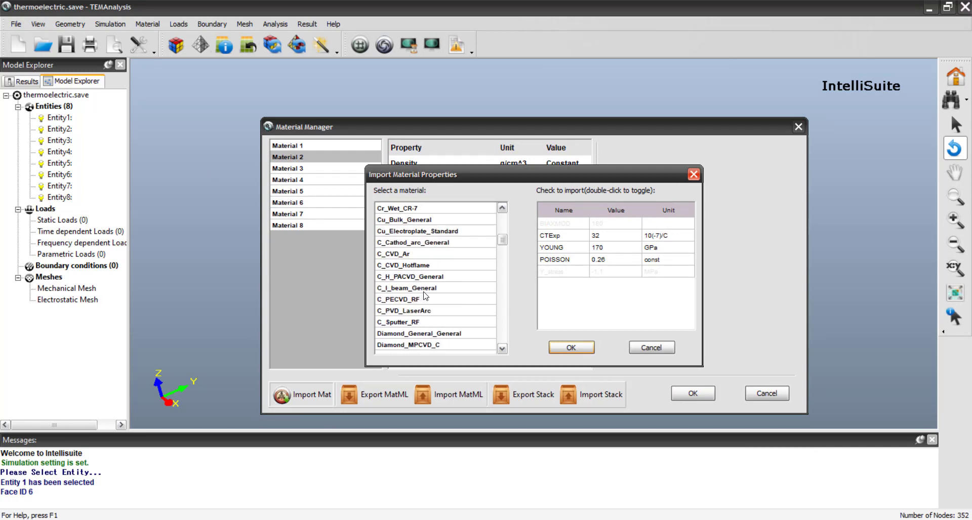
pyautogui.scroll(2, 438, 306)
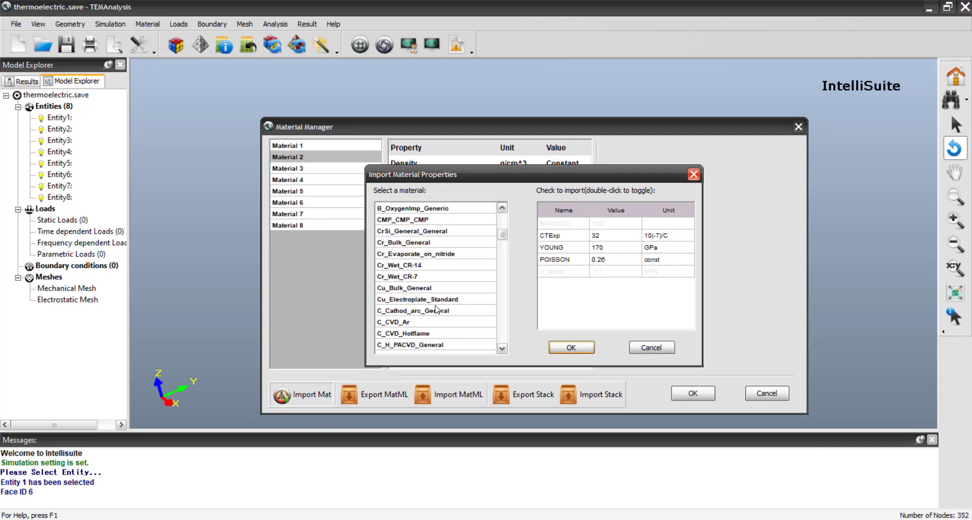
pyautogui.scroll(2, 443, 245)
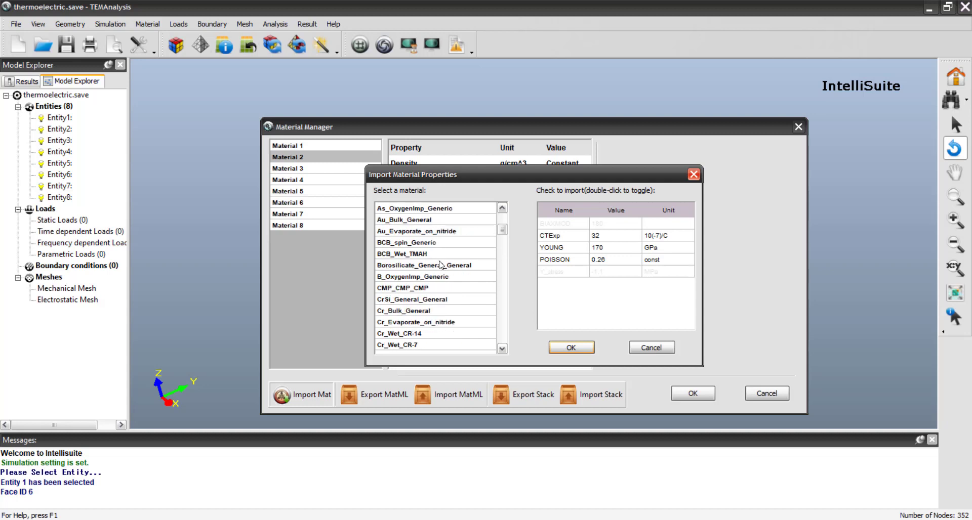
pyautogui.scroll(-1, 441, 266)
pyautogui.scroll(-1, 441, 274)
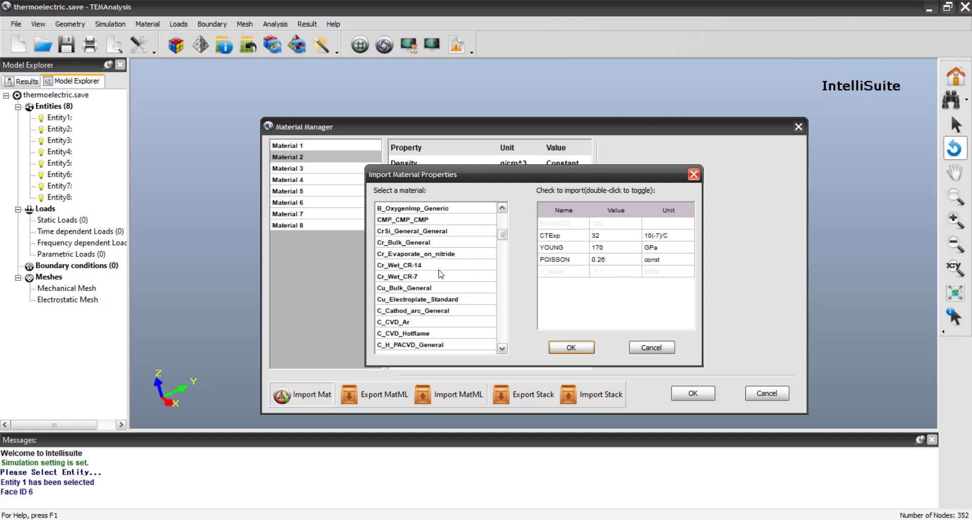
pyautogui.click(438, 299)
pyautogui.click(438, 288)
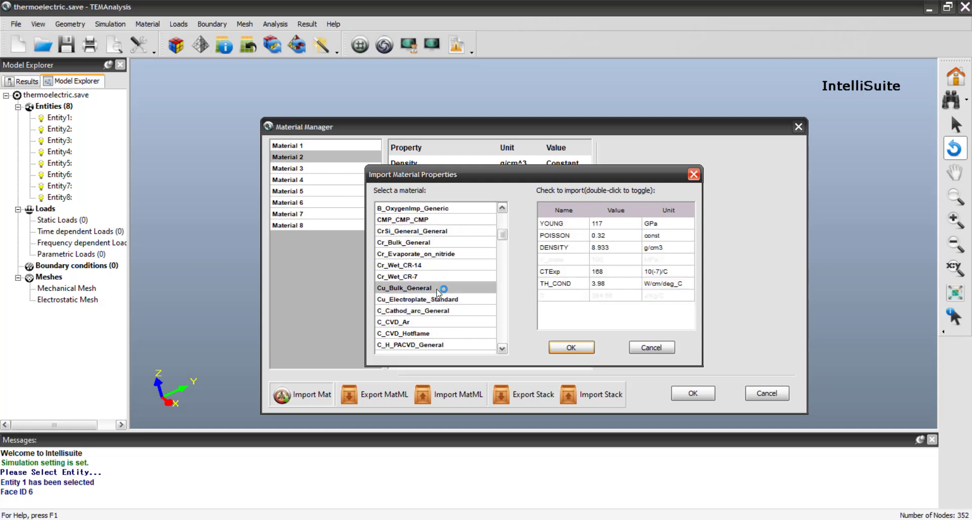
pyautogui.click(571, 347)
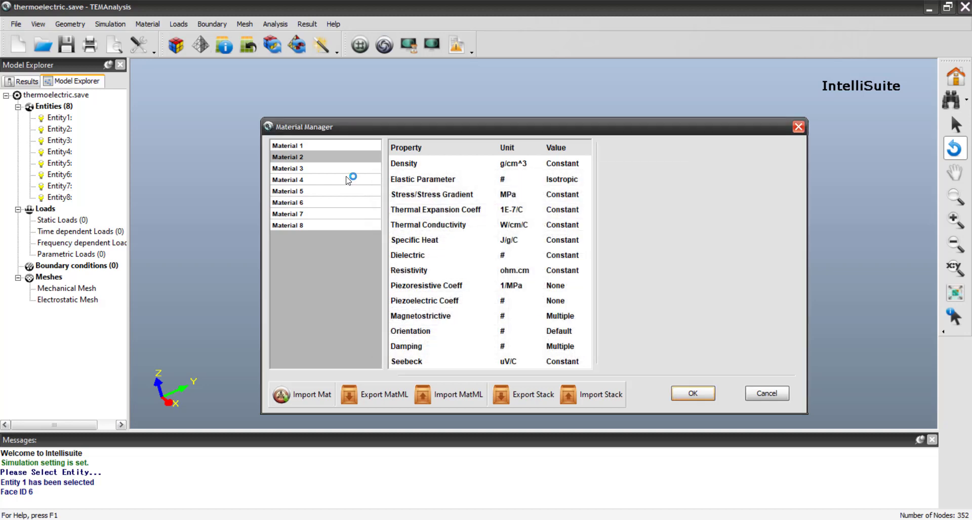
# - Import the Cu_Bulk_General properties from the material library for Material 3
pyautogui.click(336, 168)
pyautogui.click(324, 387)
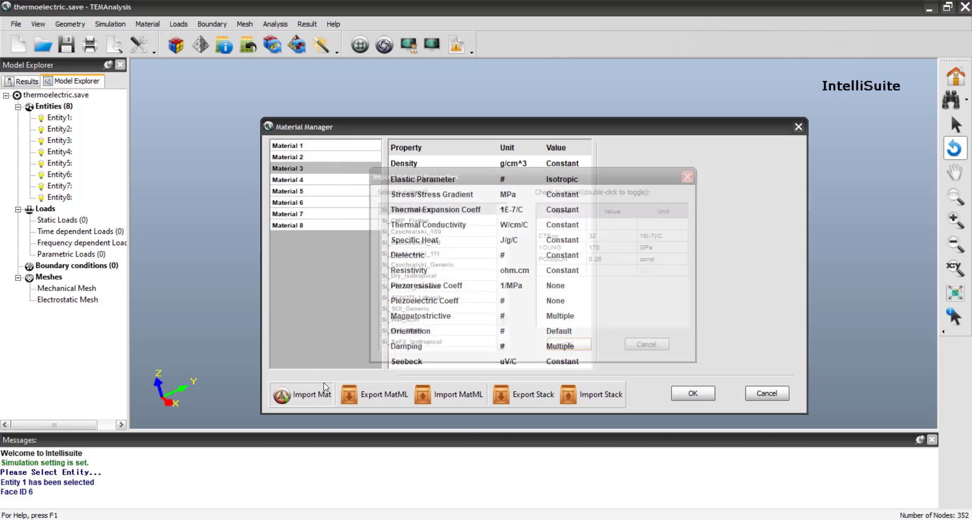
pyautogui.scroll(15, 420, 277)
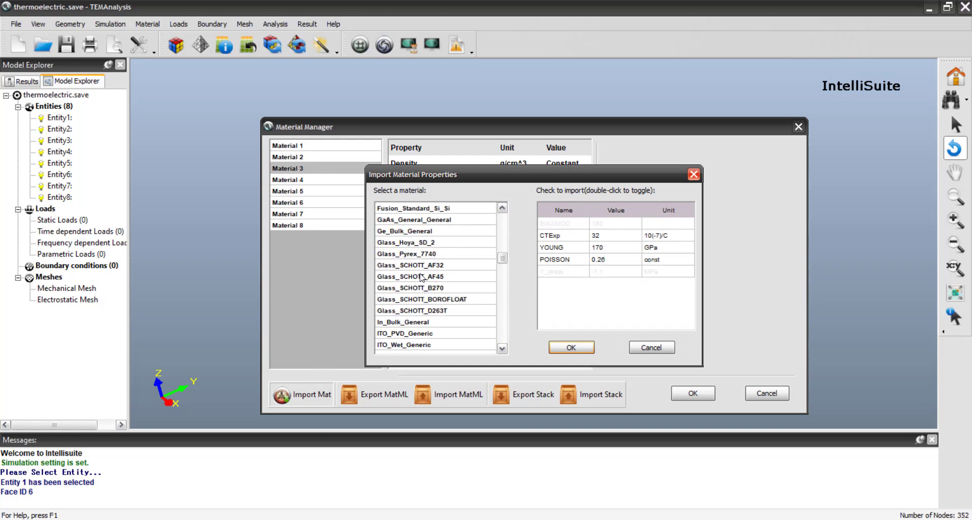
pyautogui.scroll(10, 420, 277)
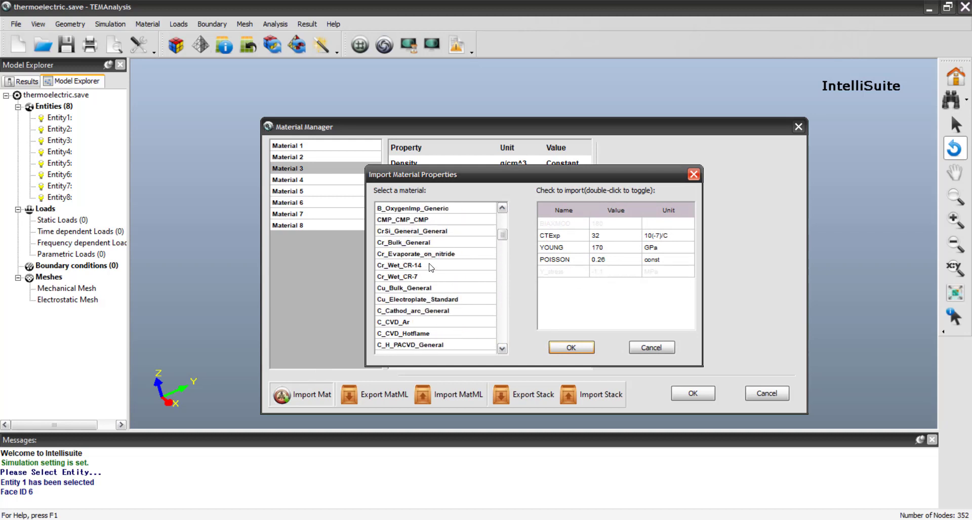
pyautogui.click(424, 287)
pyautogui.click(571, 347)
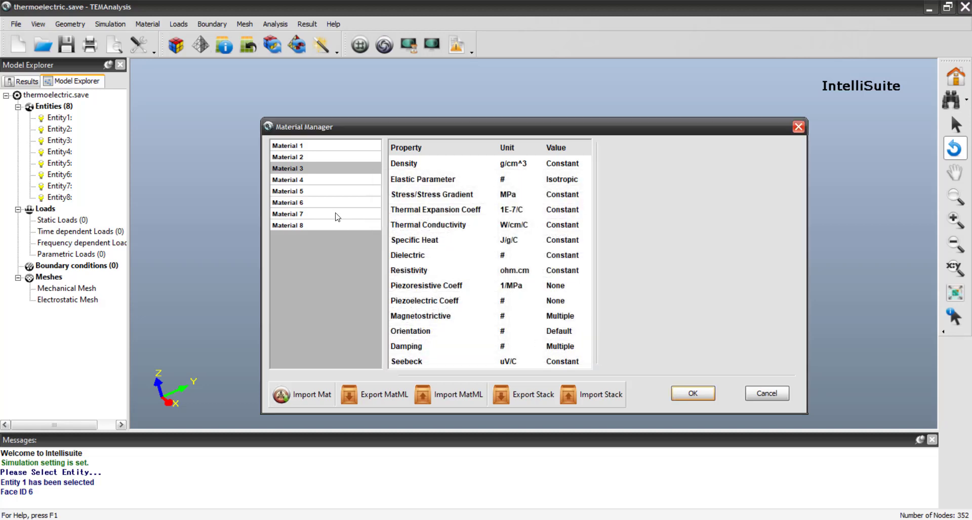
# - Select Material 4 and look through the import library for a suitable predefined material
pyautogui.moveTo(480, 128); pyautogui.dragTo(412, 183)
pyautogui.click(292, 241)
pyautogui.click(276, 446)
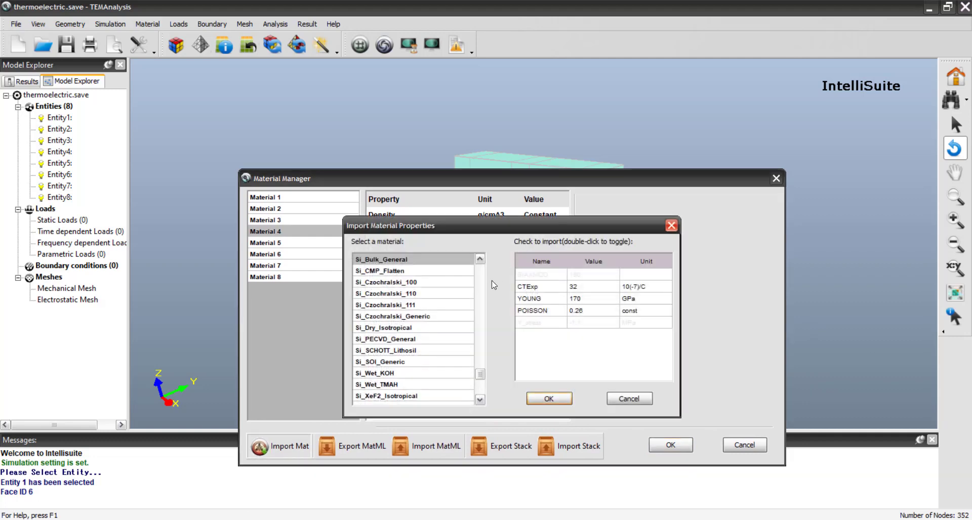
pyautogui.scroll(2, 437, 346)
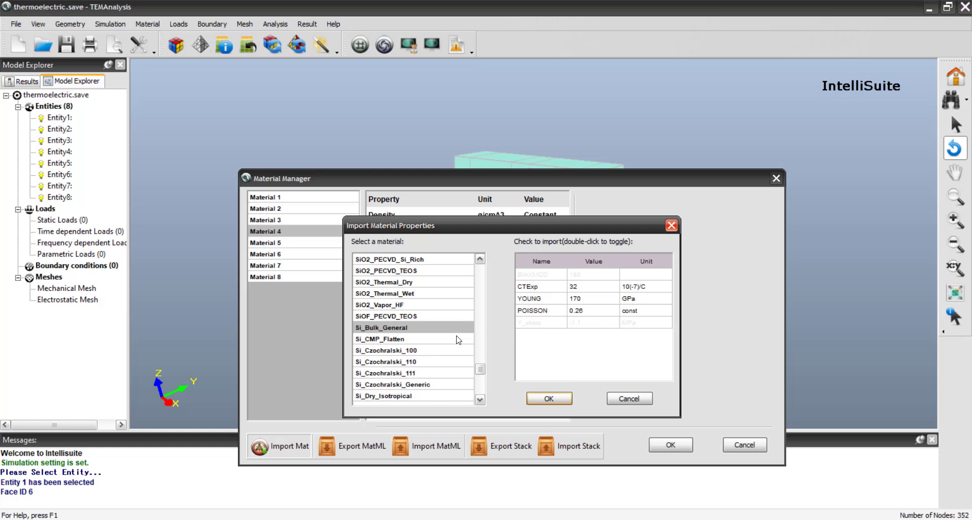
pyautogui.scroll(6, 458, 340)
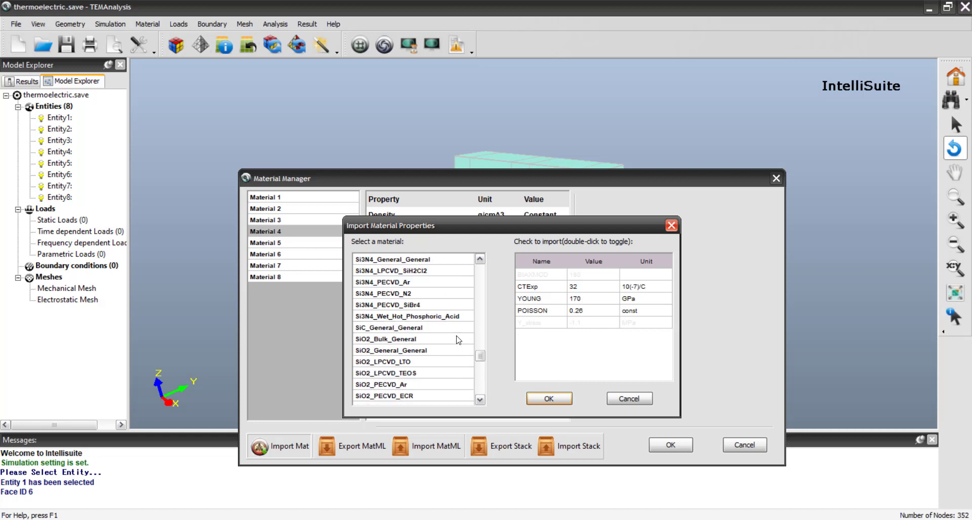
pyautogui.scroll(15, 458, 340)
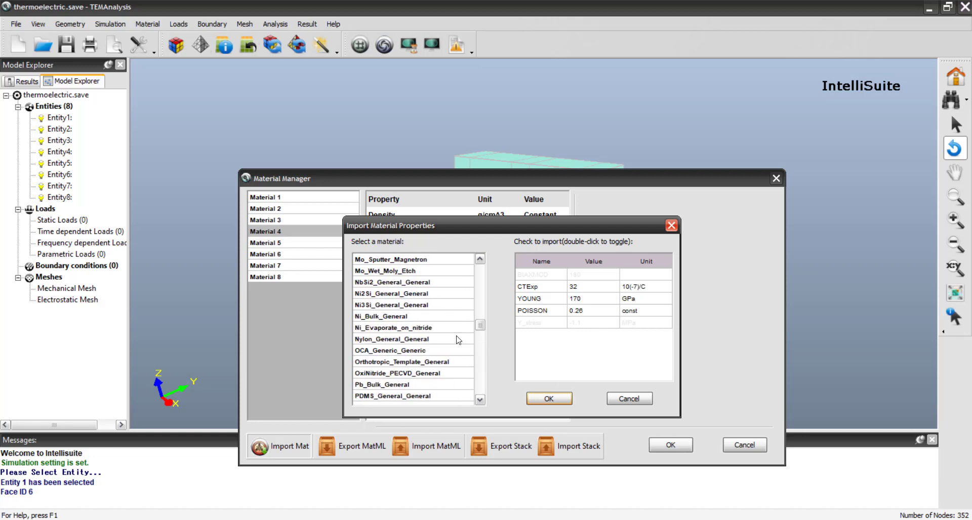
pyautogui.scroll(4, 458, 340)
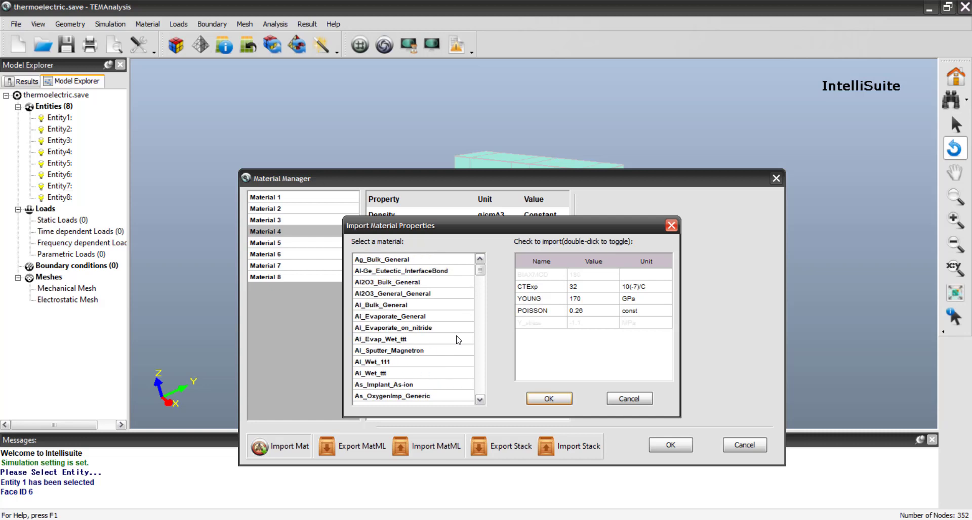
pyautogui.scroll(-8, 458, 340)
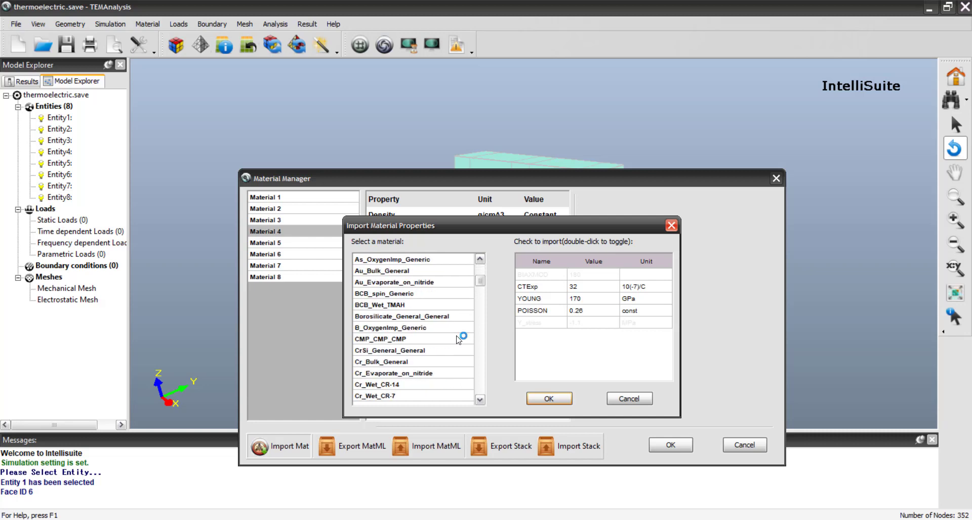
pyautogui.click(628, 398)
# - Set Material 4's density to 7.7 g/cm^3
pyautogui.click(418, 231)
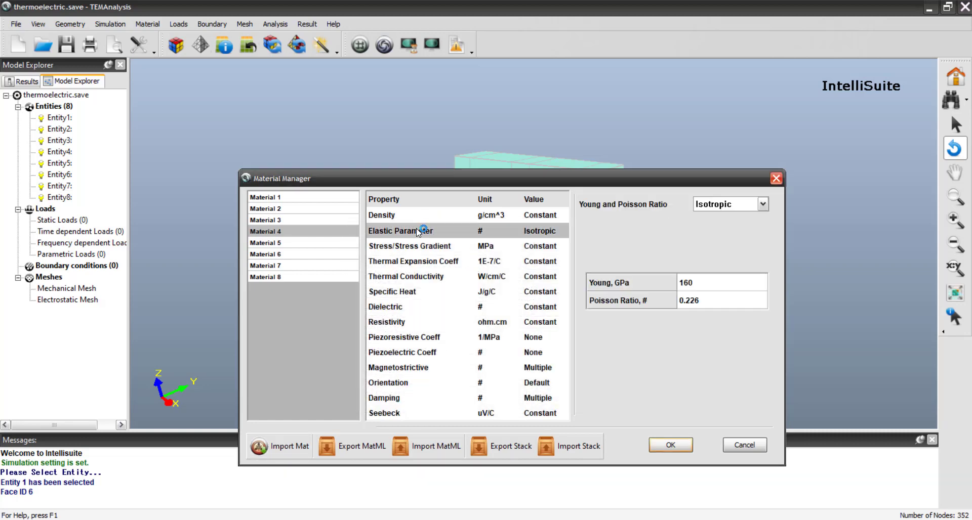
pyautogui.click(707, 284)
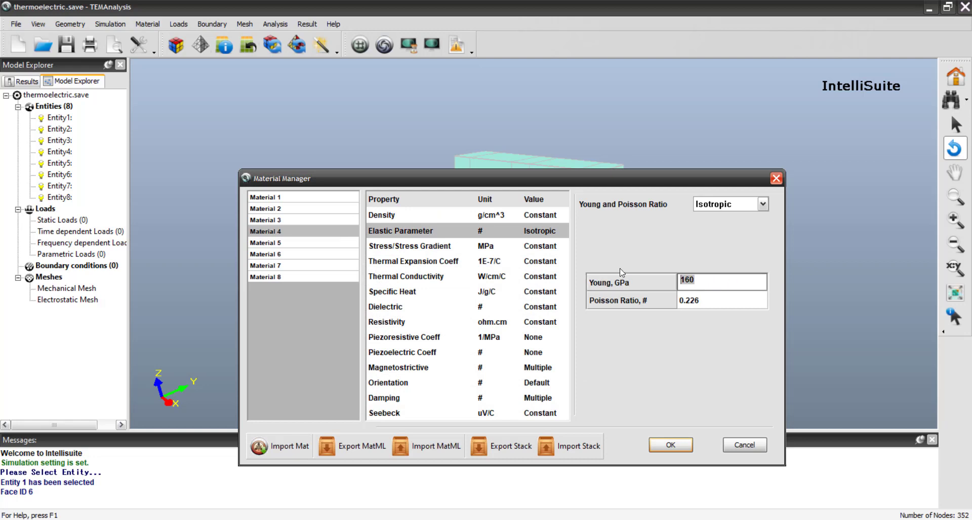
pyautogui.moveTo(603, 175); pyautogui.dragTo(565, 121)
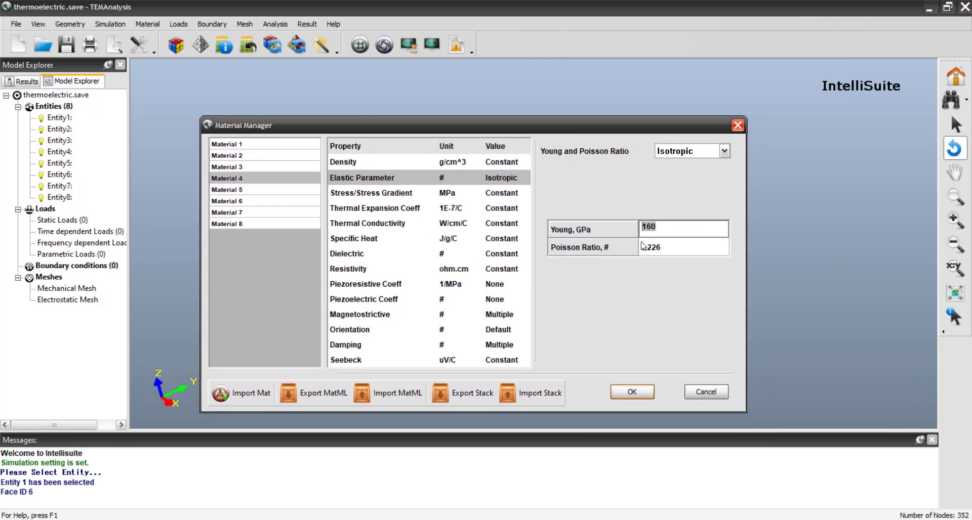
pyautogui.click(363, 166)
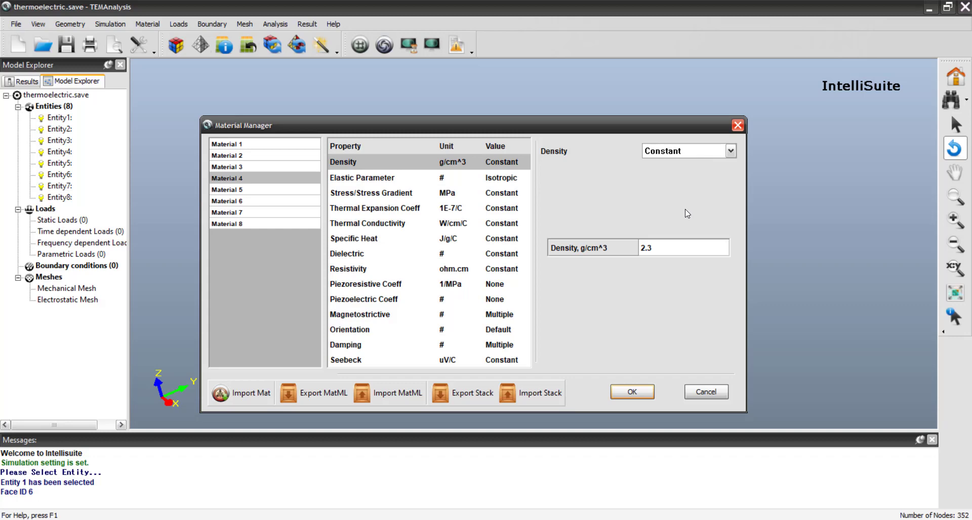
pyautogui.click(660, 247)
pyautogui.moveTo(608, 130)
pyautogui.mouseDown()
pyautogui.moveTo(562, 345)
pyautogui.moveTo(601, 130)
pyautogui.mouseUp()
pyautogui.moveTo(667, 248); pyautogui.dragTo(561, 251)
pyautogui.write('7.7')
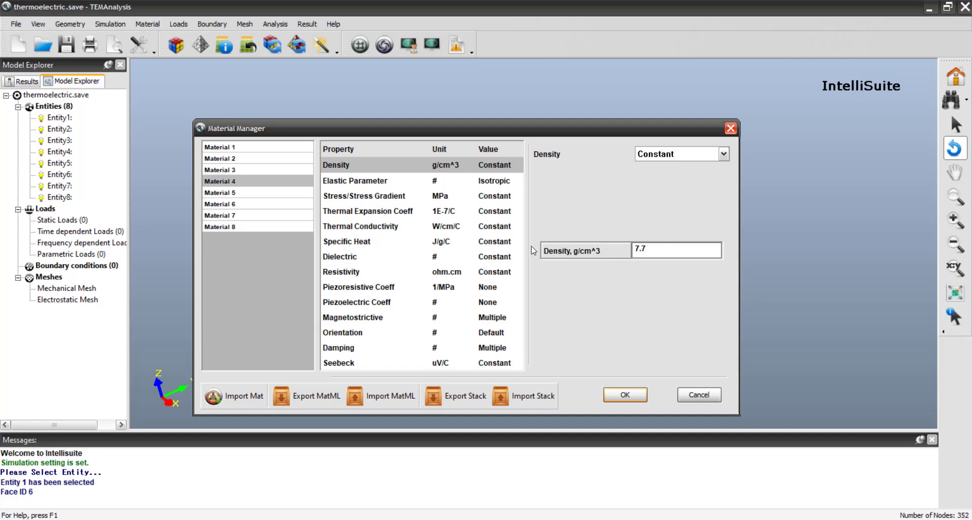
# - Set Material 4's thermal expansion coefficient to 0.016 and its specific heat to 0.5 J/g/C
pyautogui.click(367, 213)
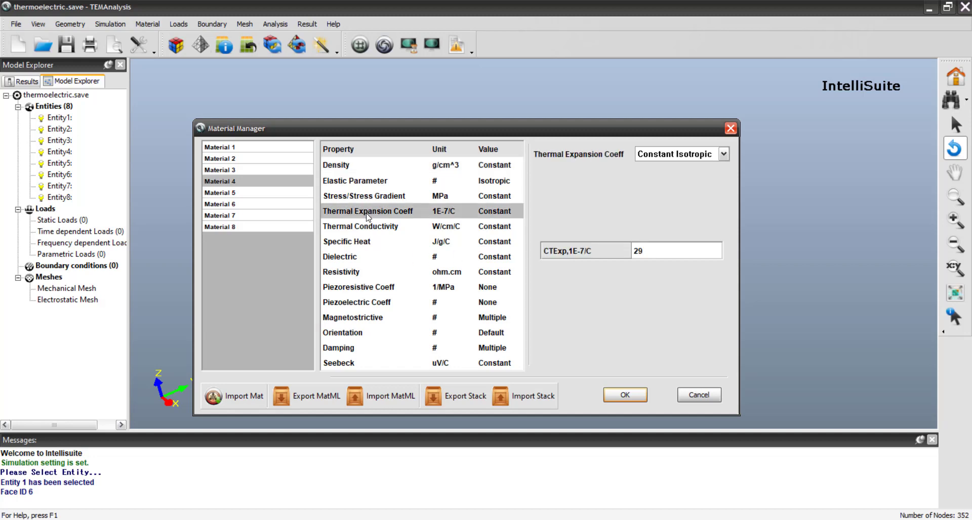
pyautogui.click(656, 251)
pyautogui.moveTo(647, 249); pyautogui.dragTo(580, 253)
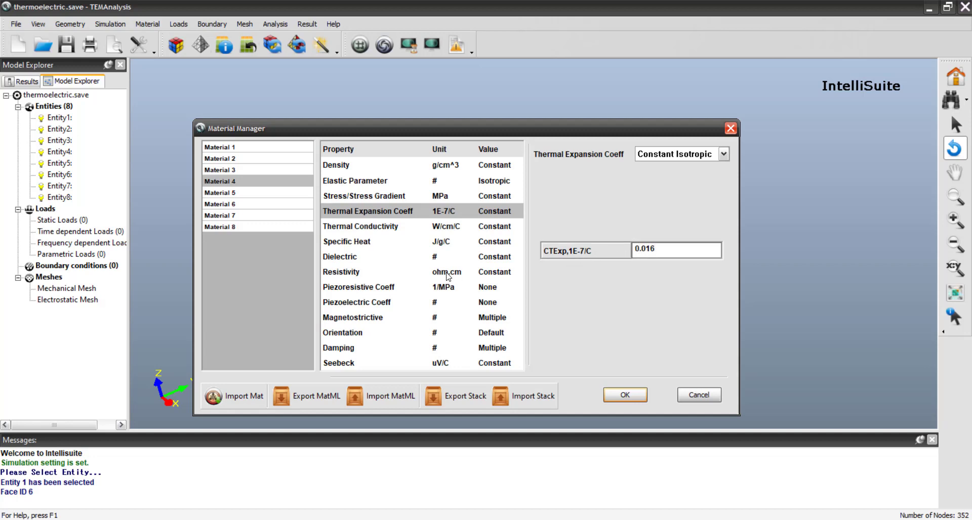
pyautogui.click(365, 228)
pyautogui.click(358, 243)
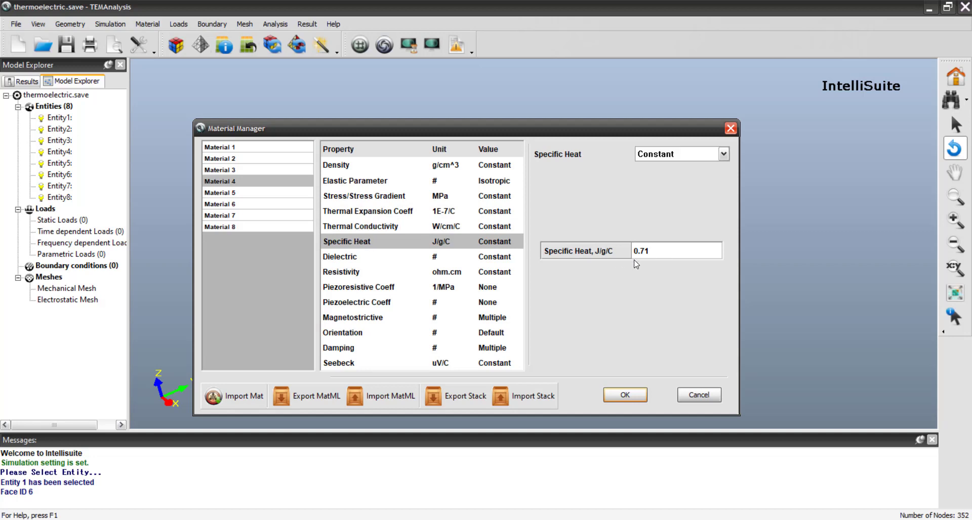
pyautogui.click(648, 252)
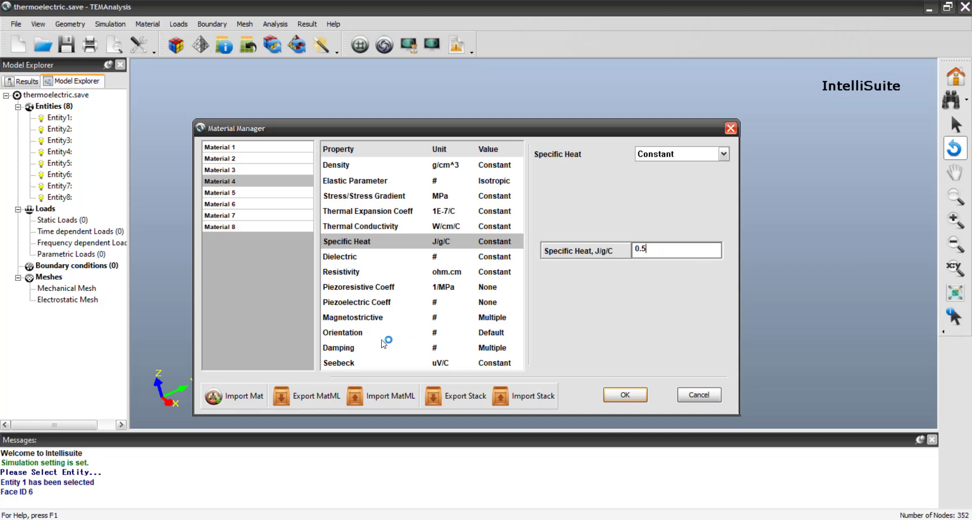
# - Set Material 4's constant Seebeck coefficient to -200 uV/C
pyautogui.click(349, 363)
pyautogui.click(652, 253)
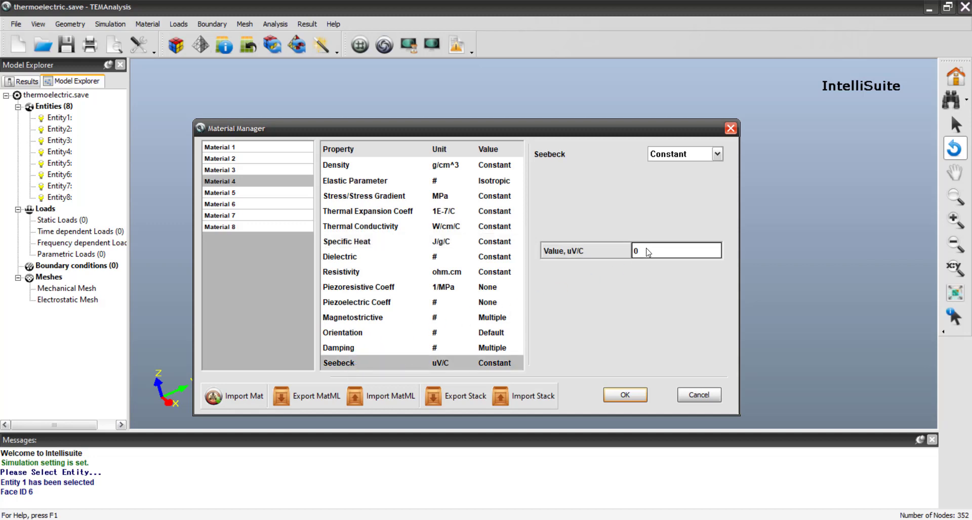
pyautogui.press('BackSpace')
pyautogui.write('-200')
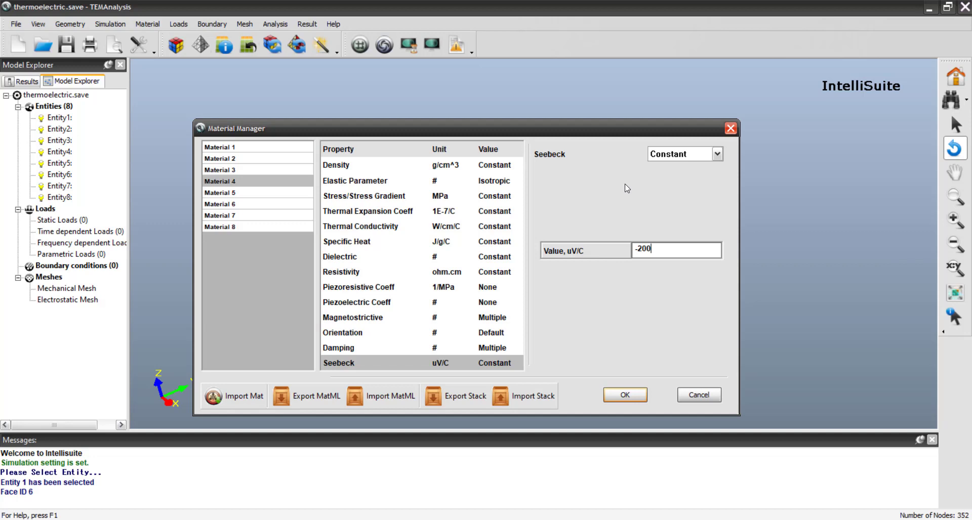
pyautogui.click(314, 400)
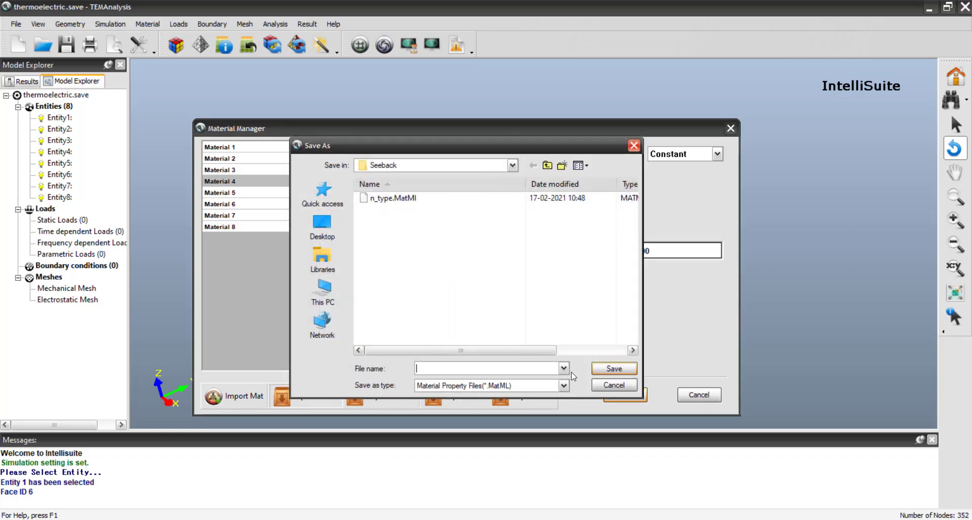
pyautogui.click(614, 385)
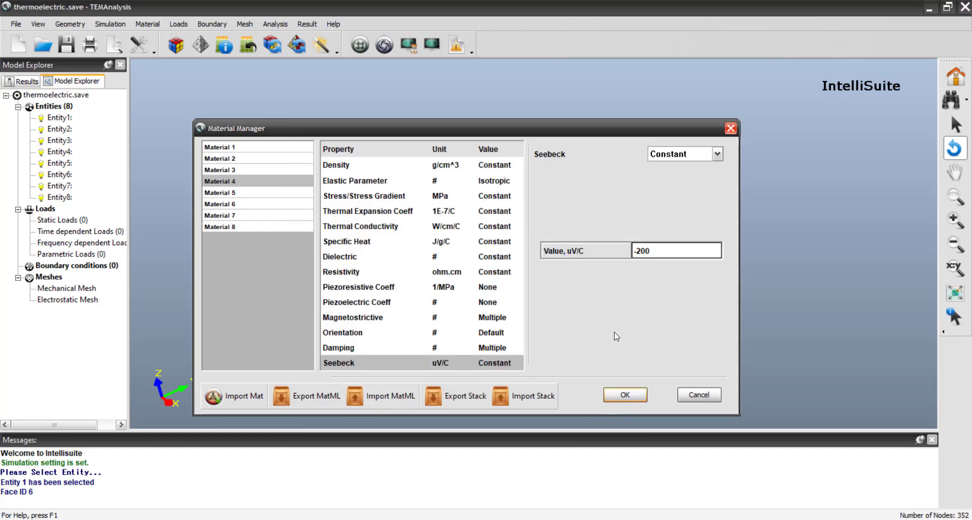
pyautogui.moveTo(527, 131); pyautogui.dragTo(527, 168)
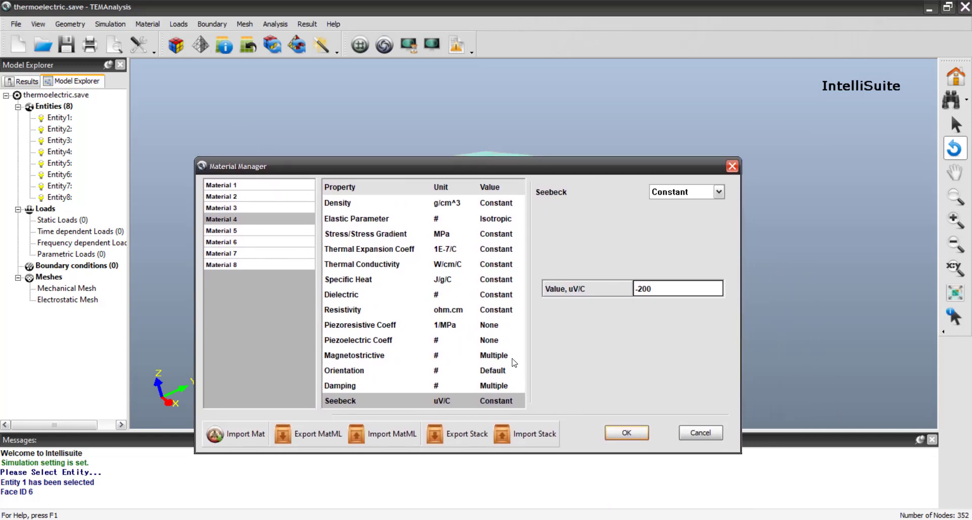
# - Select Material 5 and set its density to 7.7 g/cm^3
pyautogui.click(238, 232)
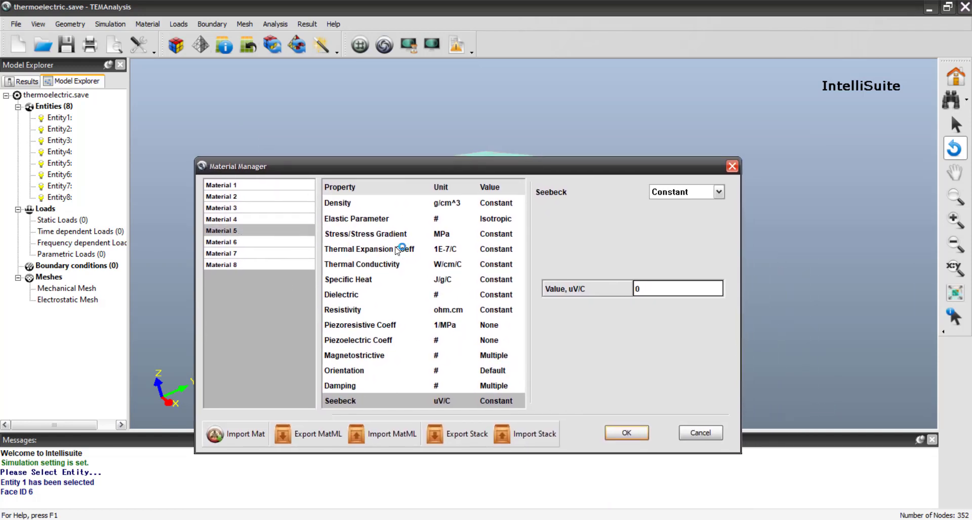
pyautogui.click(260, 219)
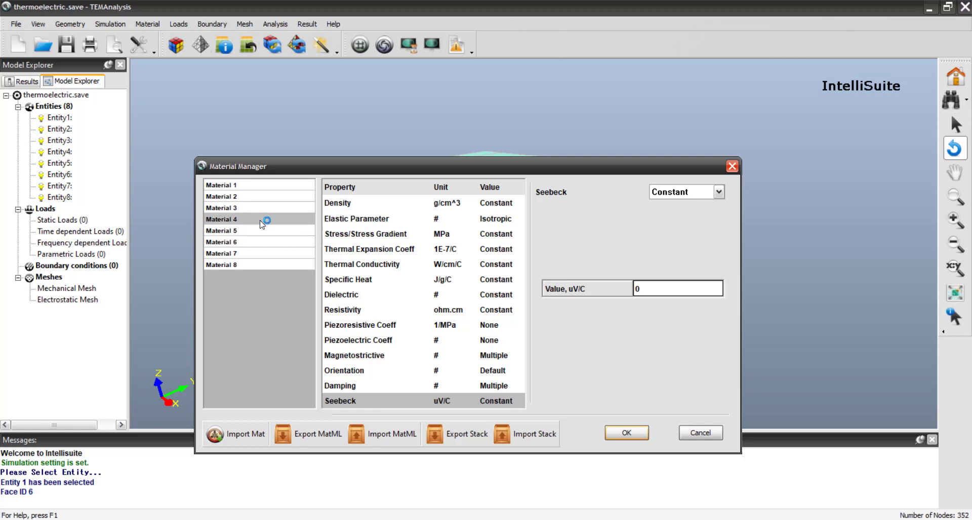
pyautogui.click(262, 231)
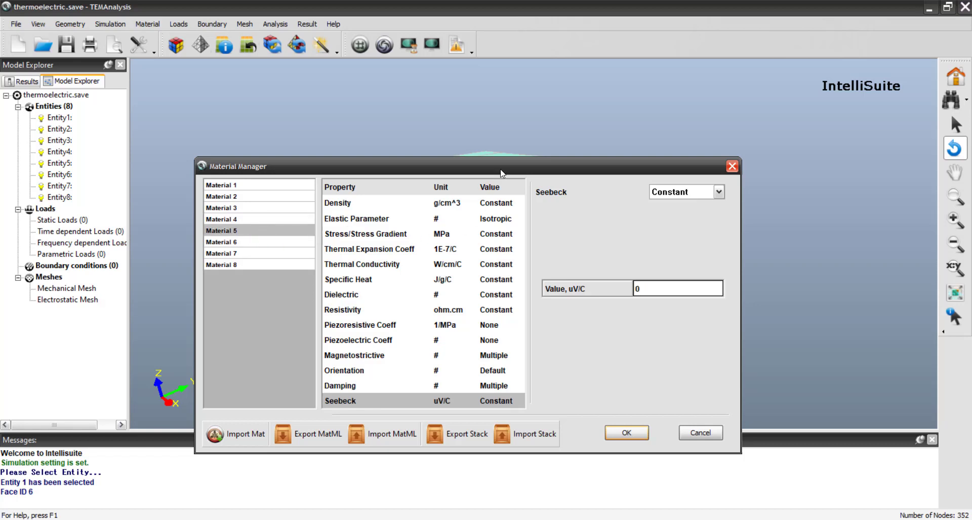
pyautogui.click(335, 207)
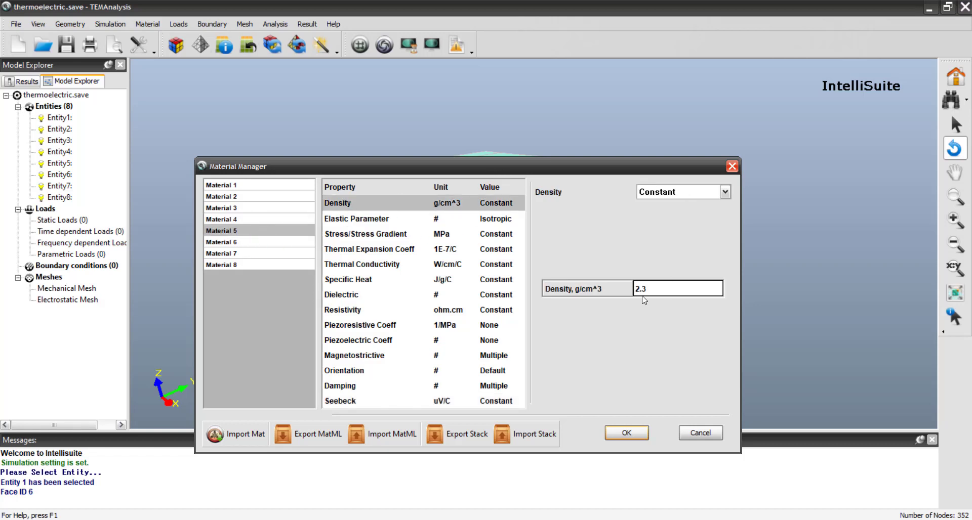
pyautogui.moveTo(650, 288); pyautogui.dragTo(616, 290)
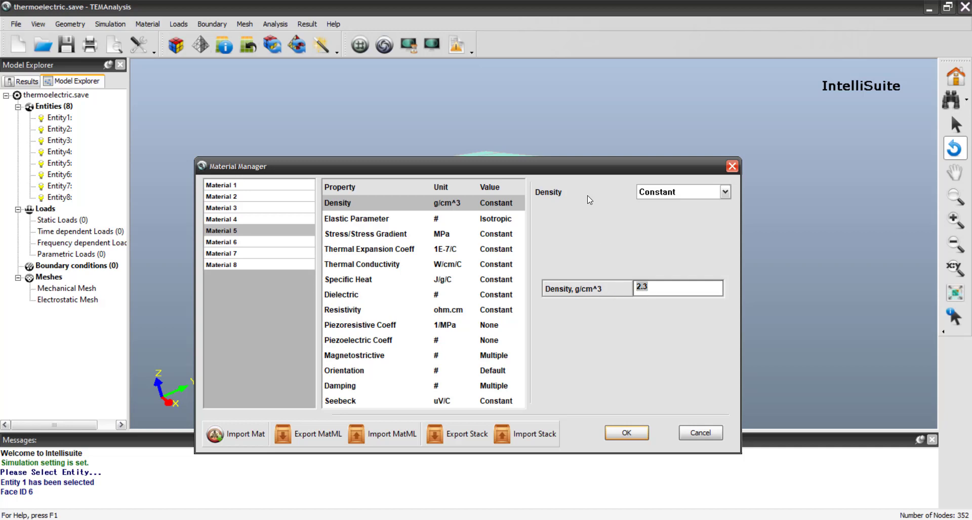
pyautogui.write('7.7')
# - Replace Material 5's thermal conductivity value and set its specific heat to 0.5 J/g/C
pyautogui.click(358, 265)
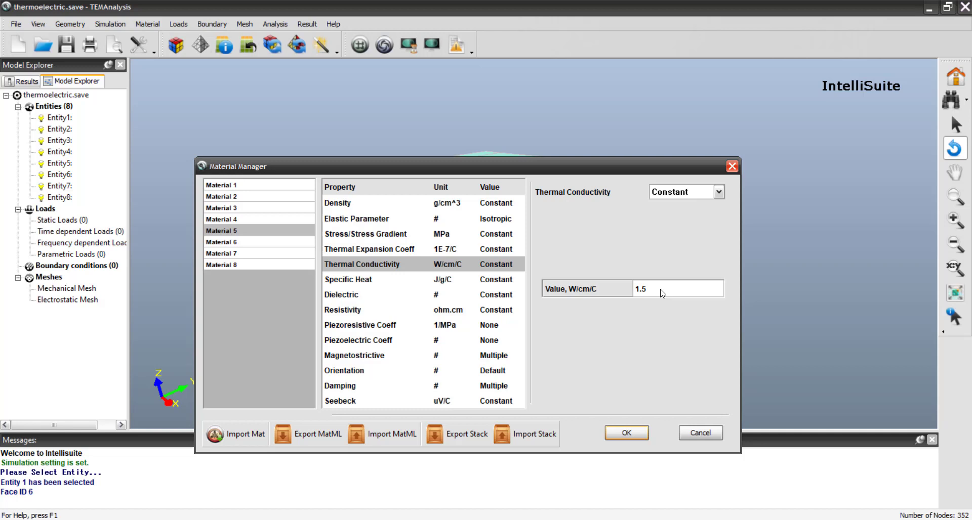
pyautogui.moveTo(661, 293); pyautogui.dragTo(603, 290)
pyautogui.click(355, 284)
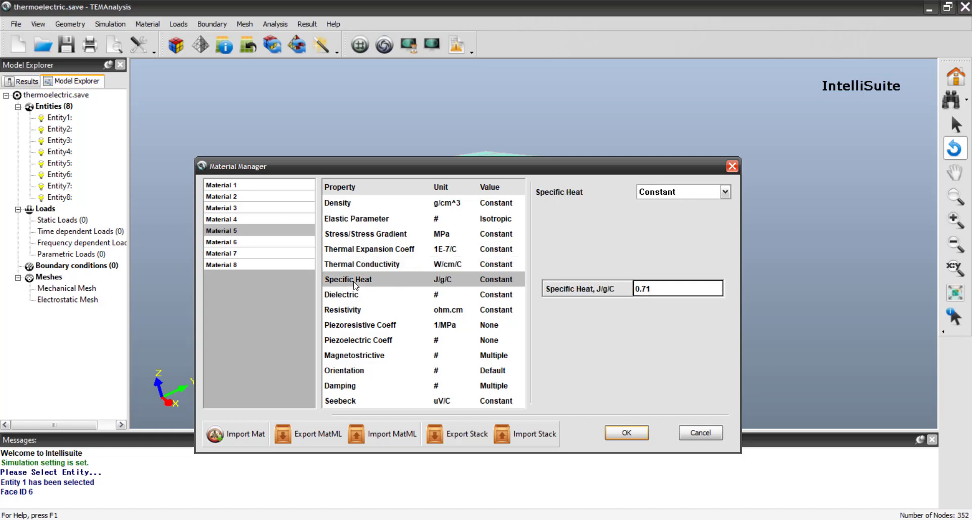
pyautogui.click(670, 289)
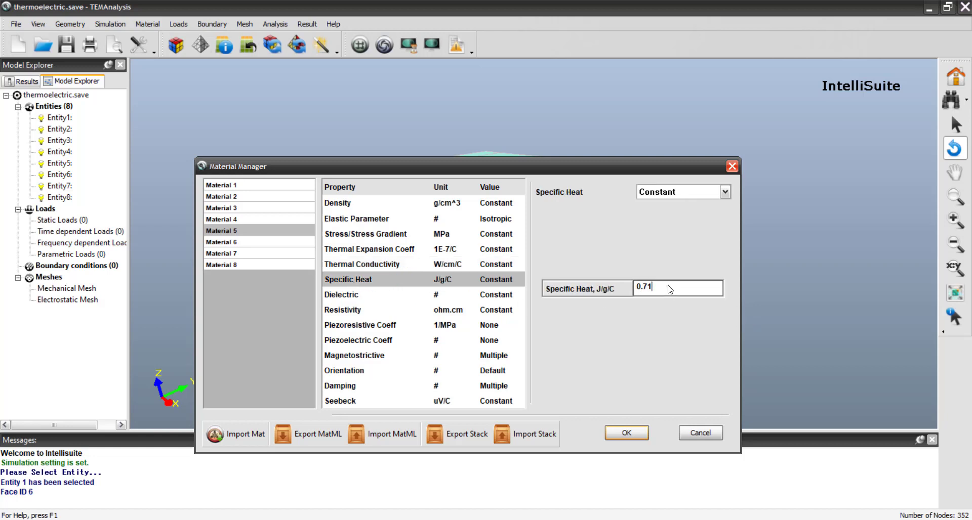
pyautogui.press('BackSpace')
pyautogui.press('BackSpace')
pyautogui.write('5')
# - Set Material 5's constant resistivity to 0.001 ohm.cm
pyautogui.click(349, 312)
pyautogui.click(653, 289)
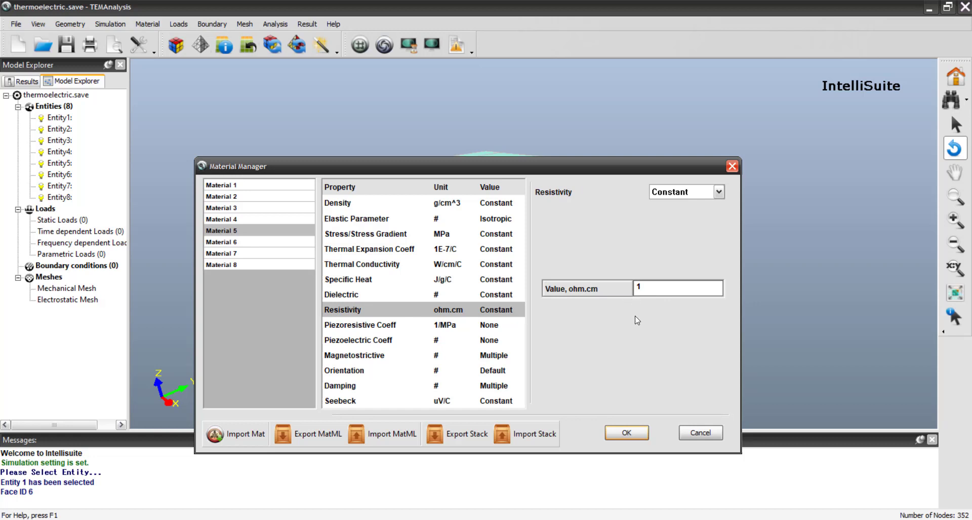
pyautogui.write('0.001')
pyautogui.press('BackSpace')
pyautogui.press('BackSpace')
pyautogui.press('BackSpace')
pyautogui.press('BackSpace')
pyautogui.press('BackSpace')
pyautogui.press('BackSpace')
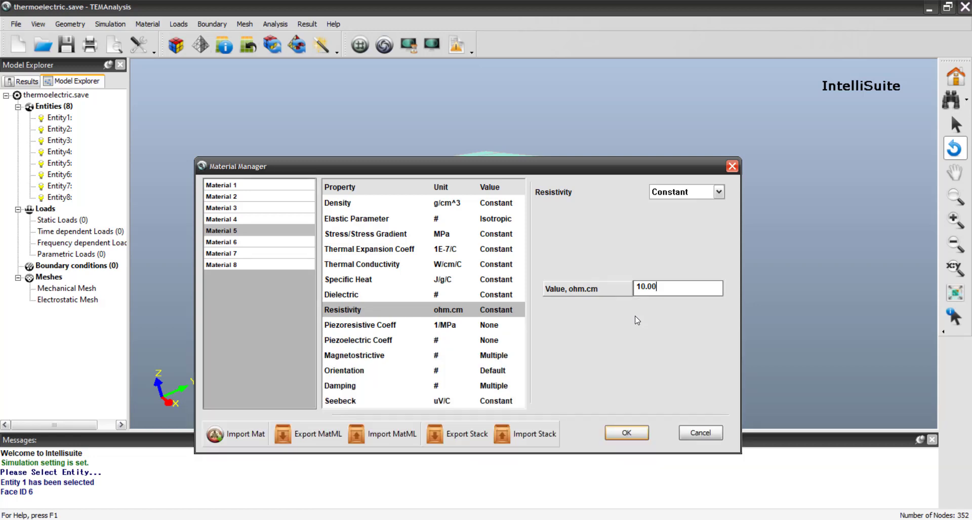
pyautogui.write('0.001')
# - Set Material 5's constant Seebeck coefficient to 200 uV/C
pyautogui.click(346, 401)
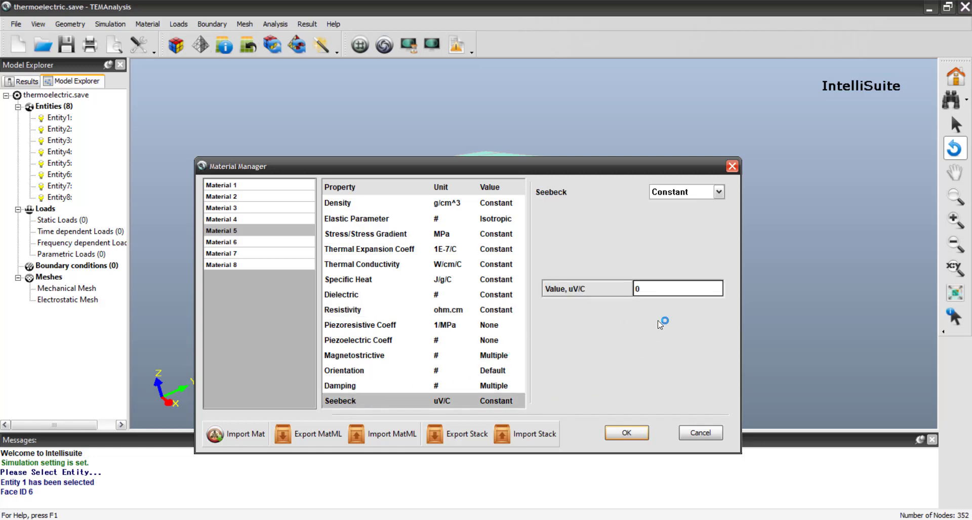
pyautogui.click(656, 290)
pyautogui.write('200')
# - Select Material 6 and import the Cu_Bulk_General properties from the material library
pyautogui.moveTo(561, 172); pyautogui.dragTo(599, 251)
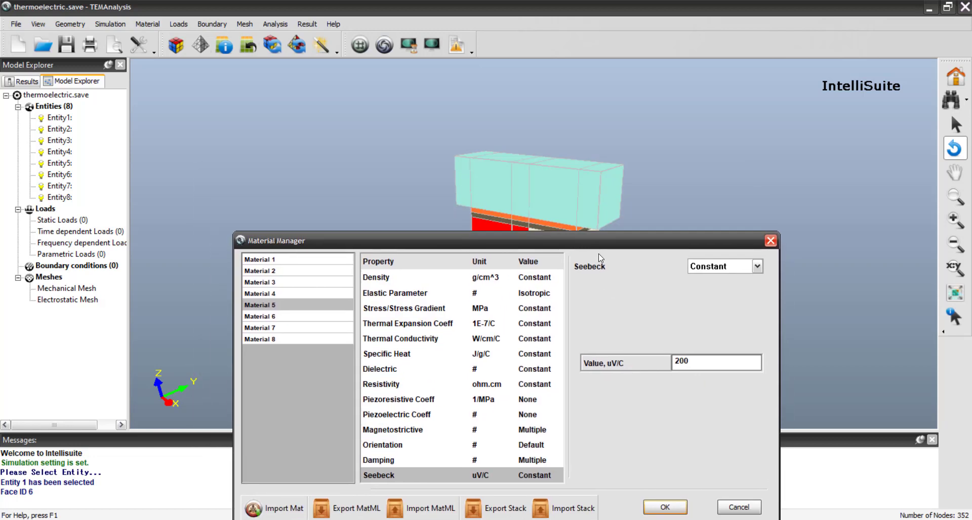
pyautogui.click(275, 331)
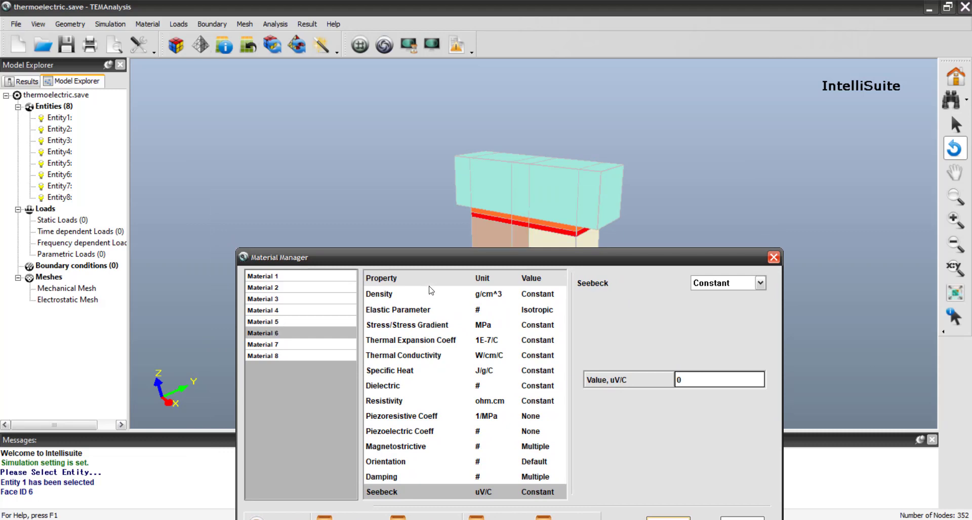
pyautogui.moveTo(486, 248); pyautogui.dragTo(442, 173)
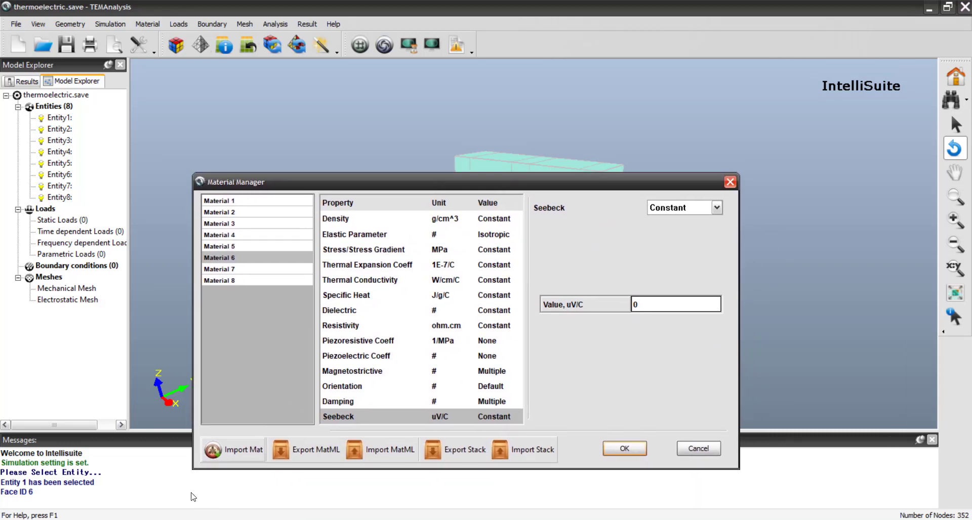
pyautogui.click(242, 450)
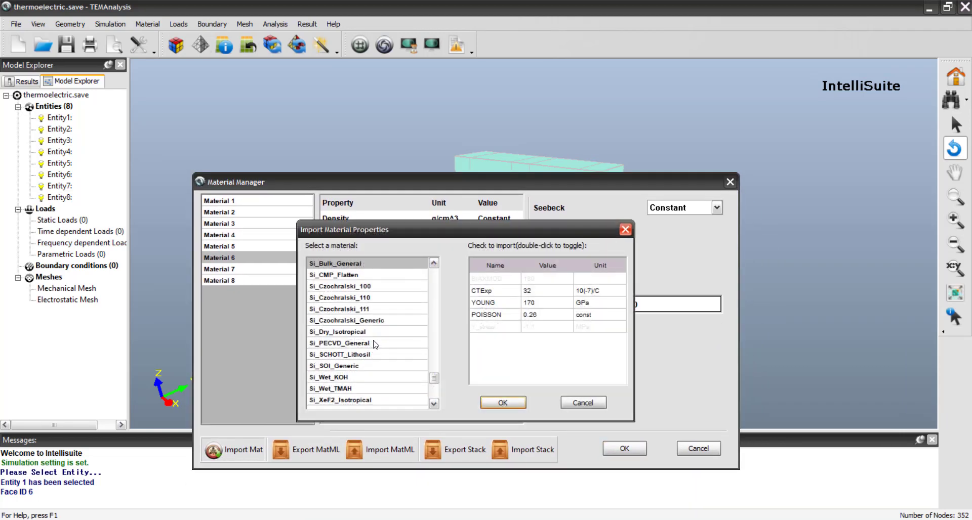
pyautogui.scroll(2, 375, 344)
pyautogui.scroll(20, 387, 357)
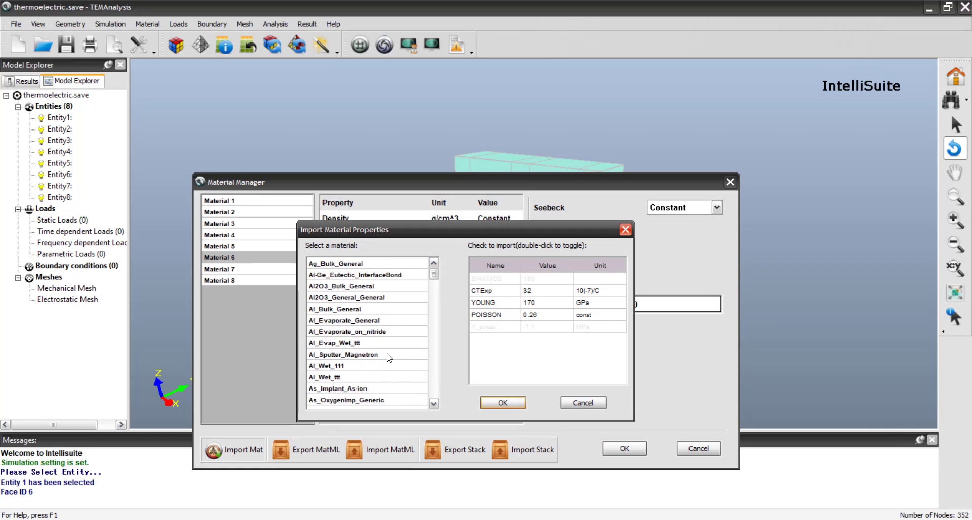
pyautogui.scroll(-4, 387, 354)
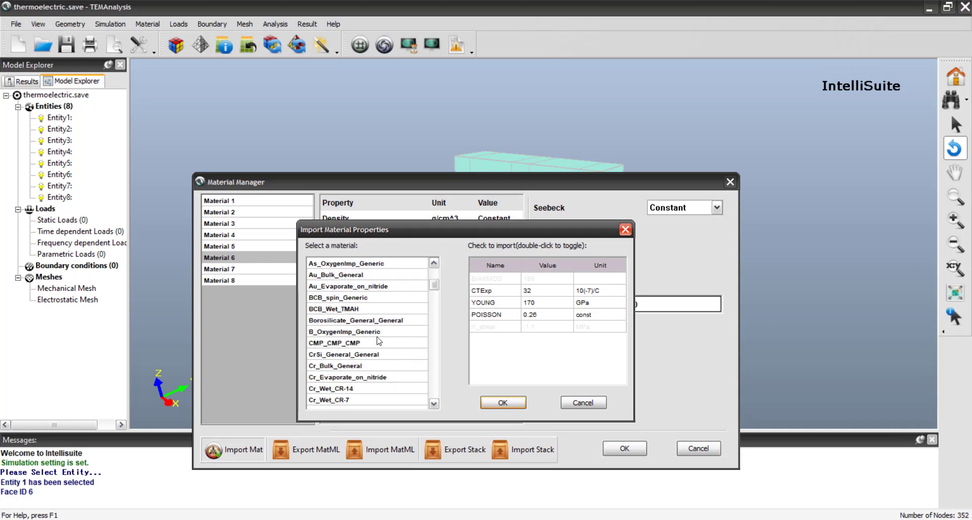
pyautogui.scroll(1, 357, 313)
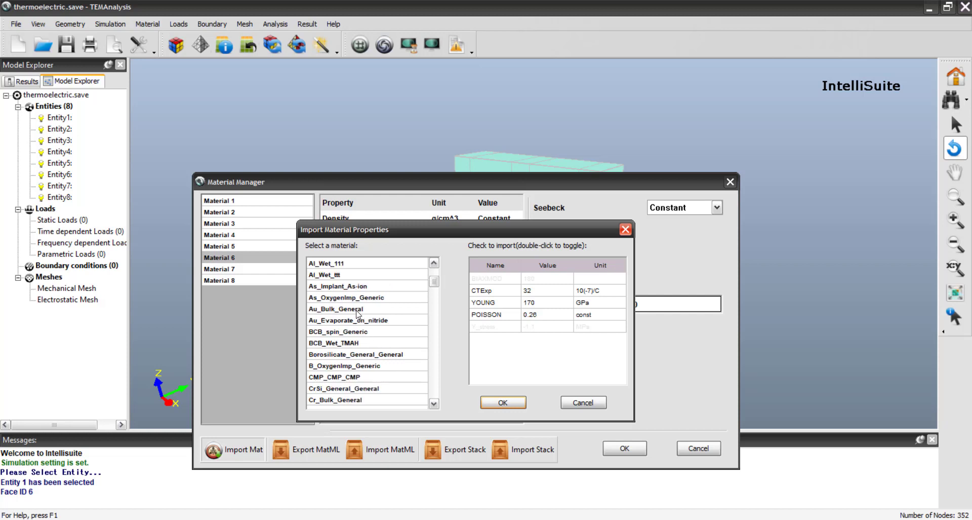
pyautogui.scroll(-2, 357, 312)
pyautogui.scroll(1, 354, 319)
pyautogui.scroll(-2, 352, 324)
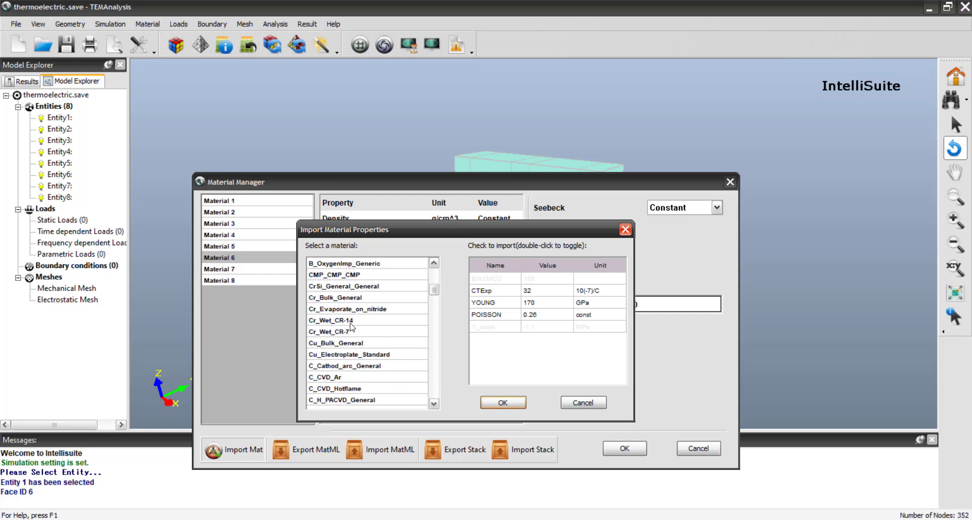
pyautogui.click(350, 343)
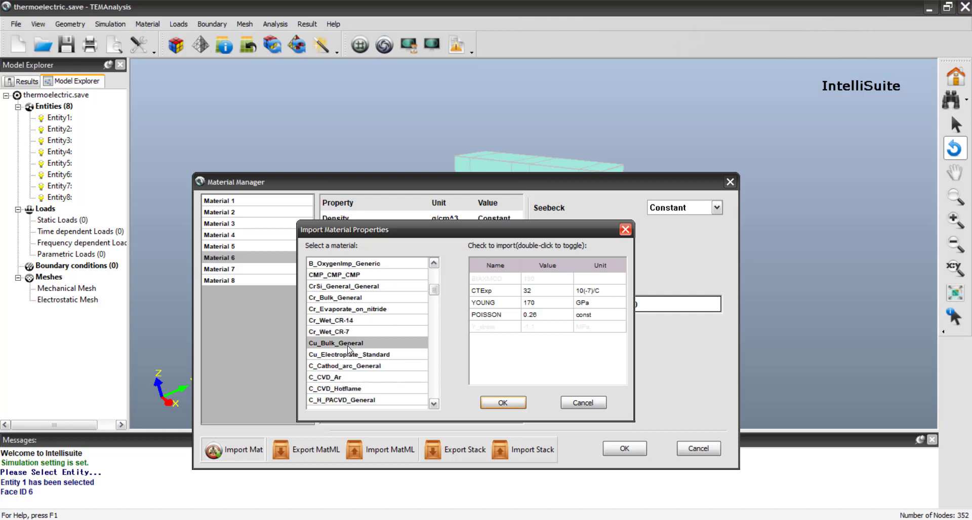
pyautogui.click(501, 403)
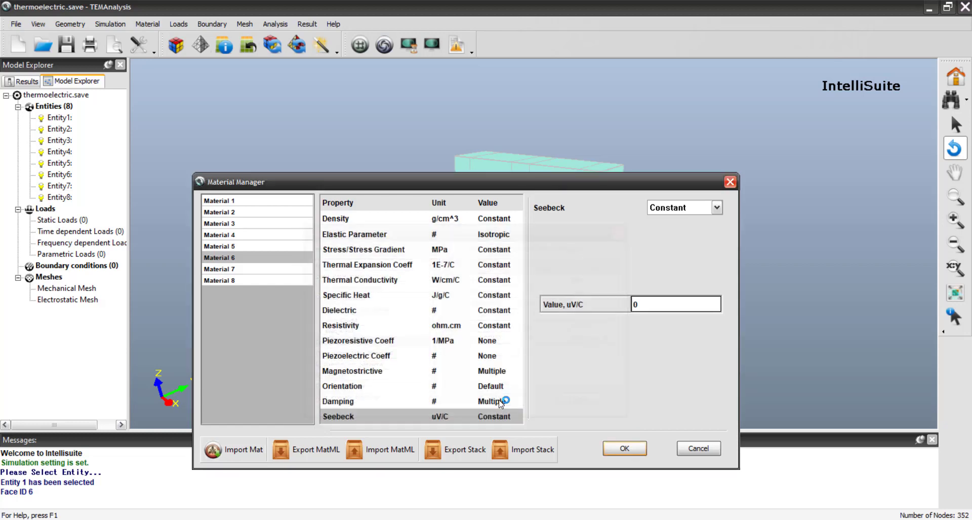
# - Select Material 7 and set its constant resistivity to 1e7 ohm.cm
pyautogui.click(235, 269)
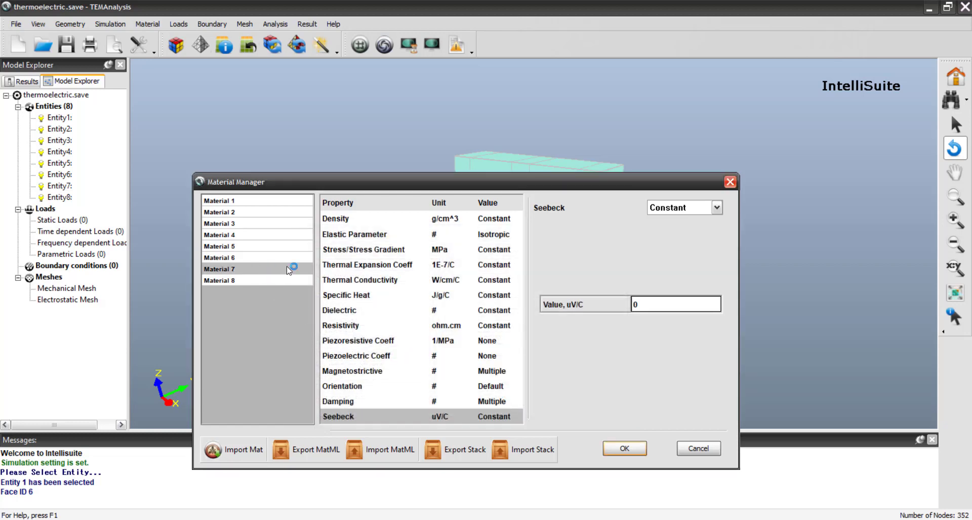
pyautogui.moveTo(450, 177); pyautogui.dragTo(431, 187)
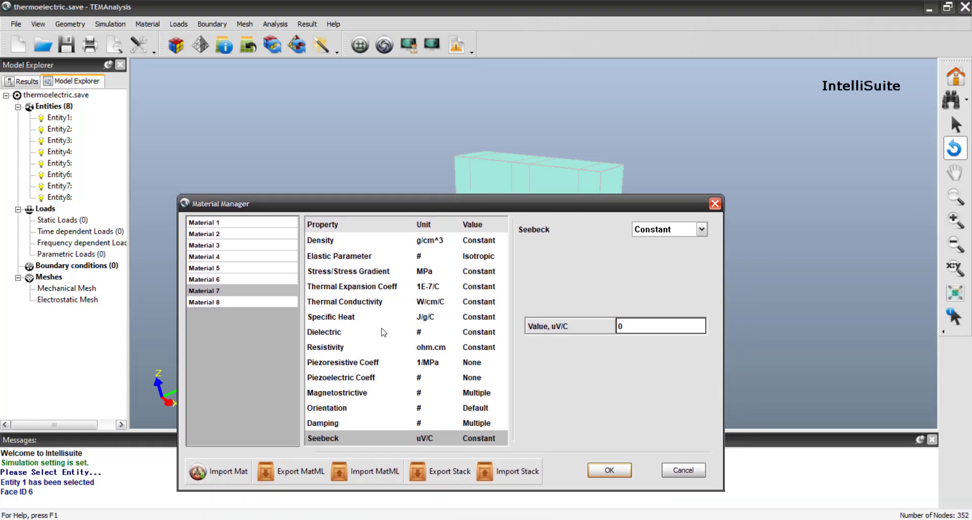
pyautogui.click(344, 355)
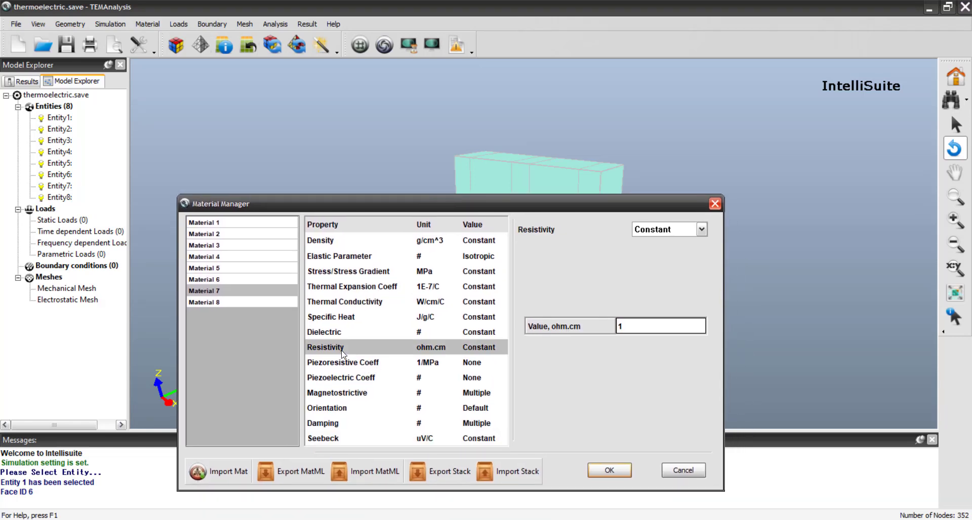
pyautogui.doubleClick(629, 326)
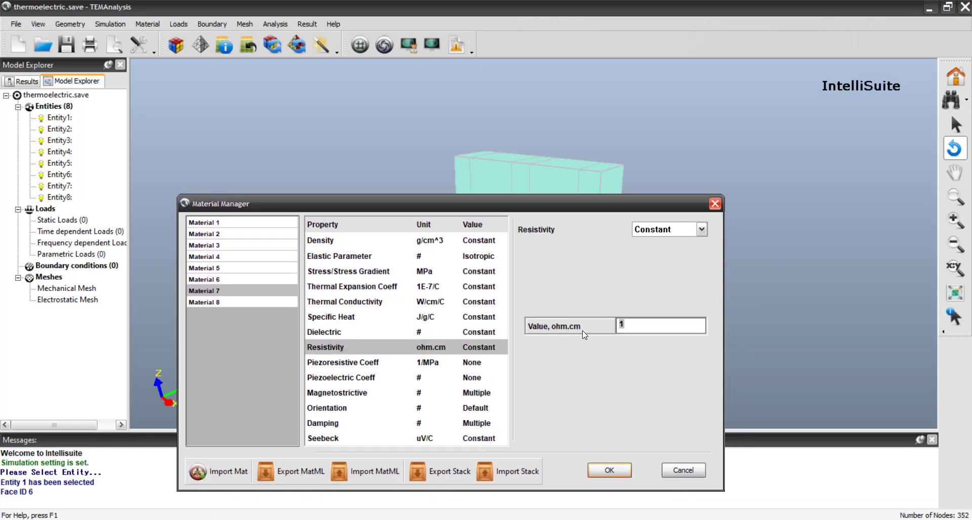
pyautogui.write('1e7')
pyautogui.moveTo(552, 207); pyautogui.dragTo(557, 225)
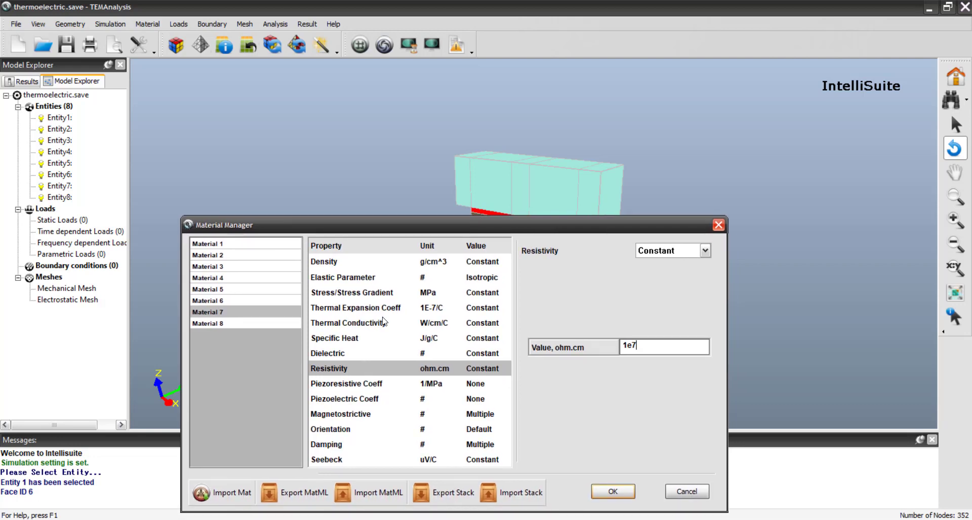
# - Import the Si_Czochralski_100 library properties into Material 8, accept all material definitions and save the file
pyautogui.click(240, 325)
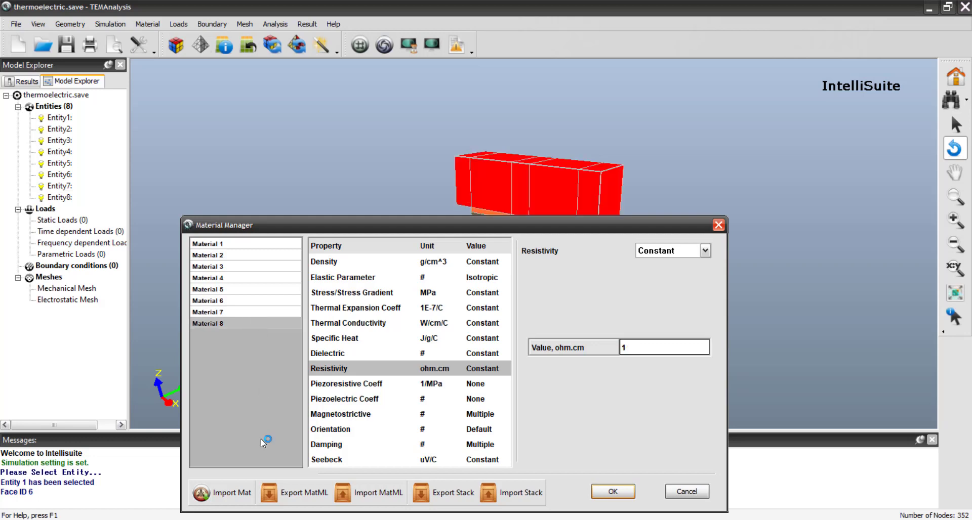
pyautogui.click(239, 496)
pyautogui.scroll(6, 355, 363)
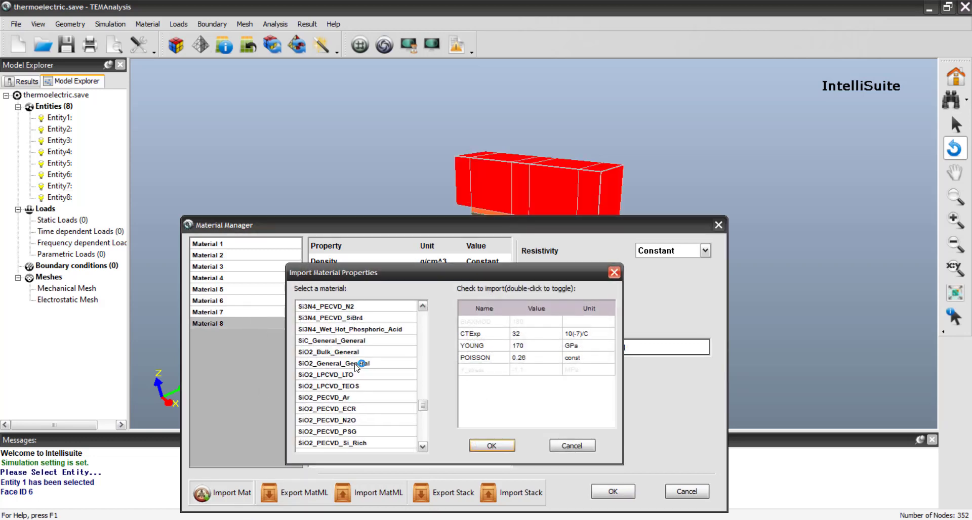
pyautogui.scroll(-4, 355, 364)
pyautogui.click(373, 398)
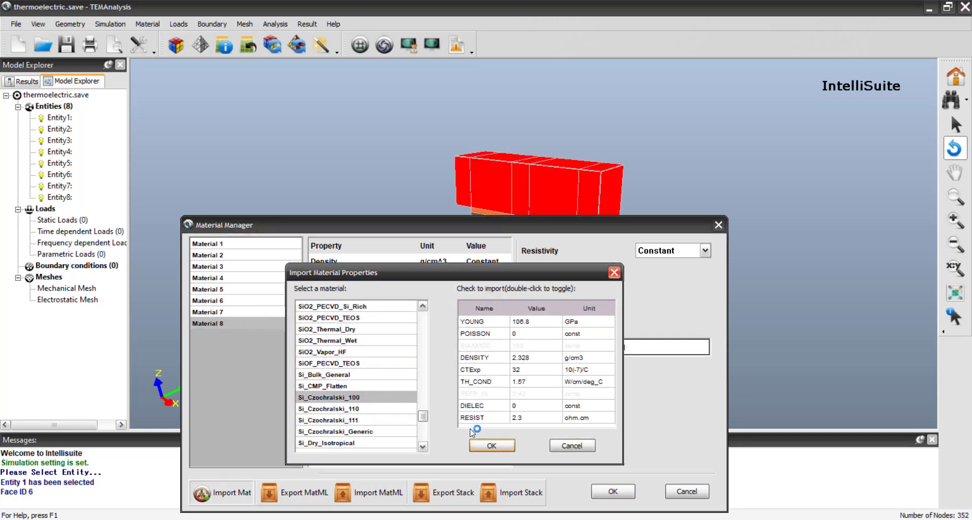
pyautogui.click(492, 445)
pyautogui.click(611, 492)
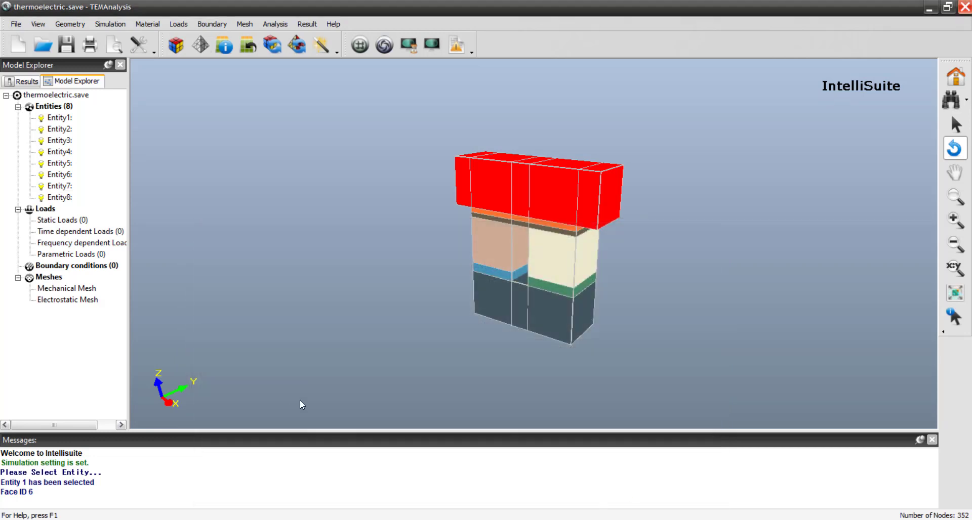
pyautogui.click(66, 45)
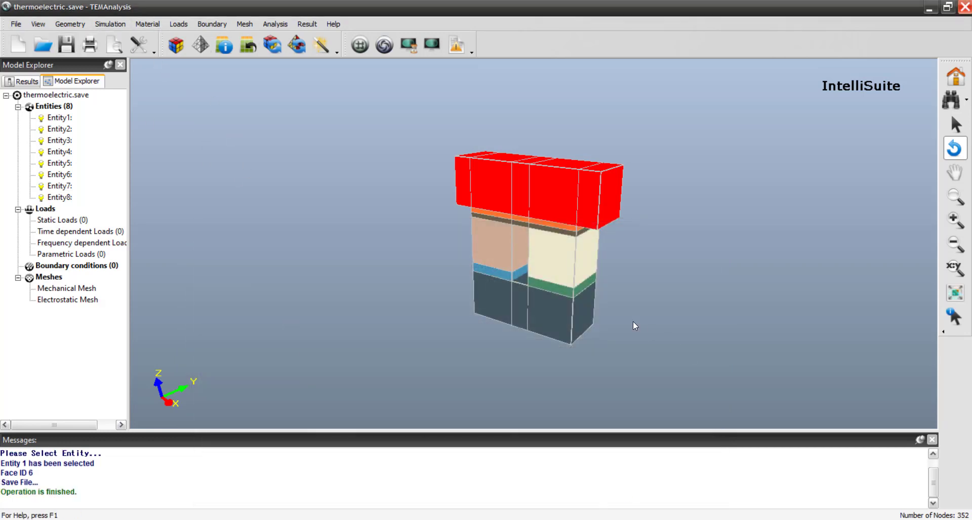
# - Apply a 0 volt face load to the outer end face of the blue contact layer
pyautogui.click(178, 25)
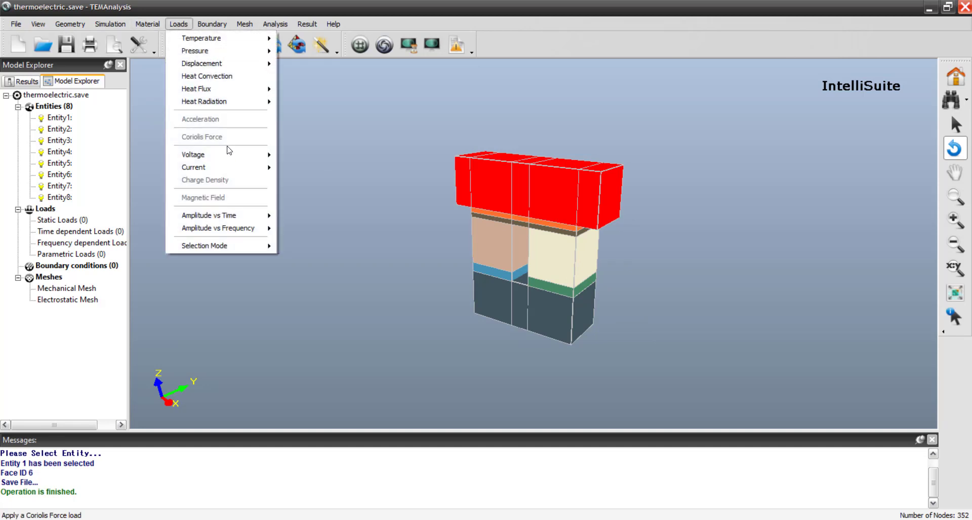
pyautogui.moveTo(230, 153)
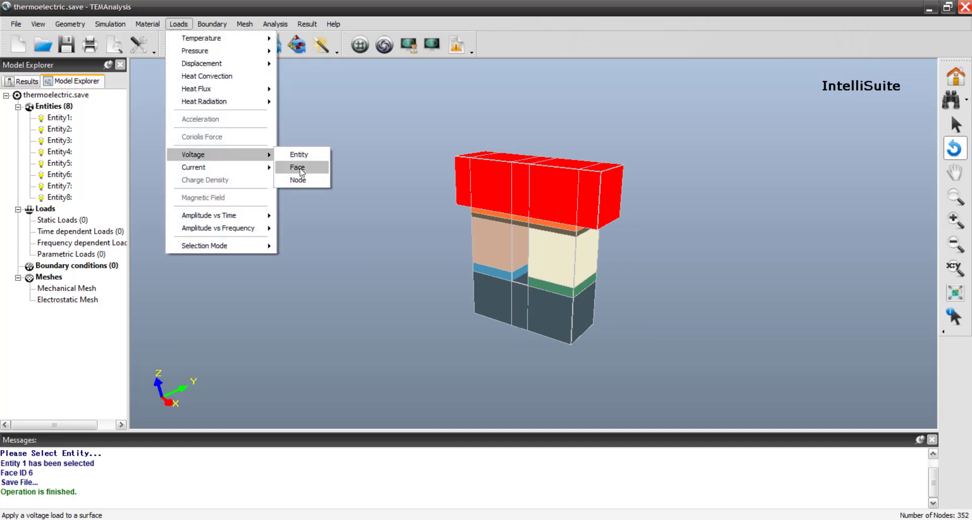
pyautogui.click(298, 168)
pyautogui.moveTo(306, 197); pyautogui.dragTo(487, 289)
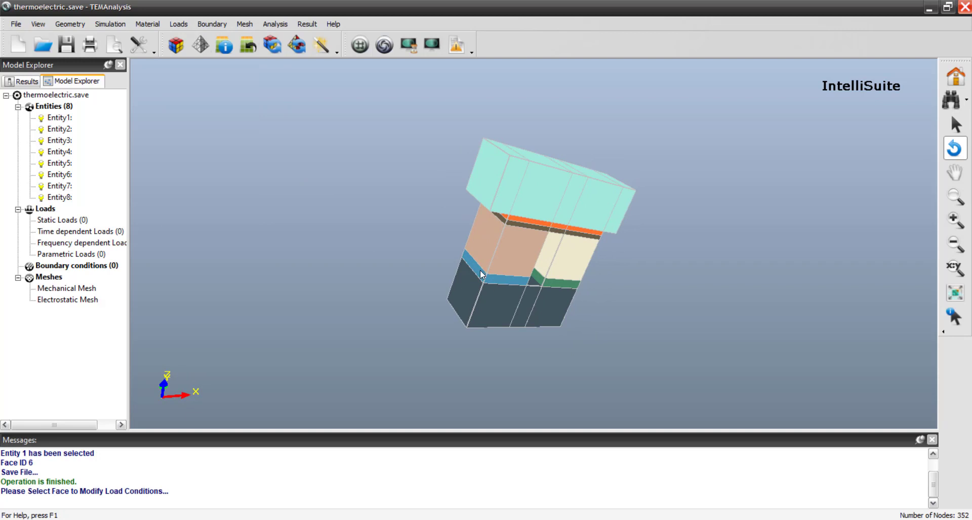
pyautogui.click(478, 273)
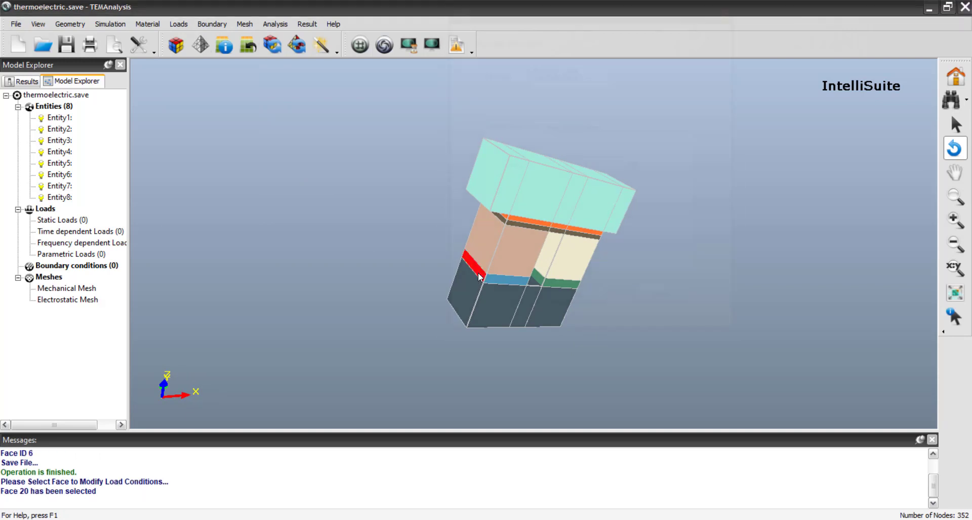
pyautogui.write('5')
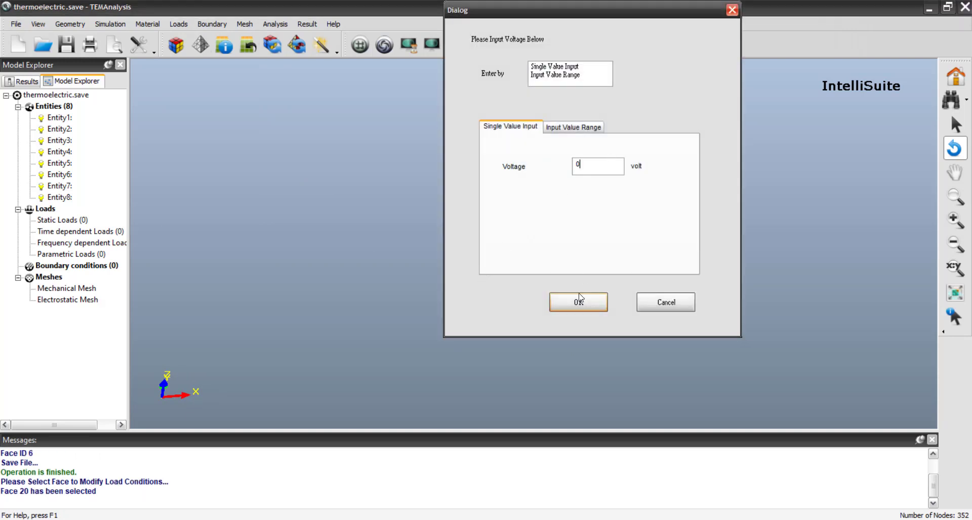
pyautogui.click(578, 302)
# - Apply a current density load of 28e-6 A/um^2 to the outer end face of the green contact layer
pyautogui.moveTo(745, 274); pyautogui.dragTo(349, 247)
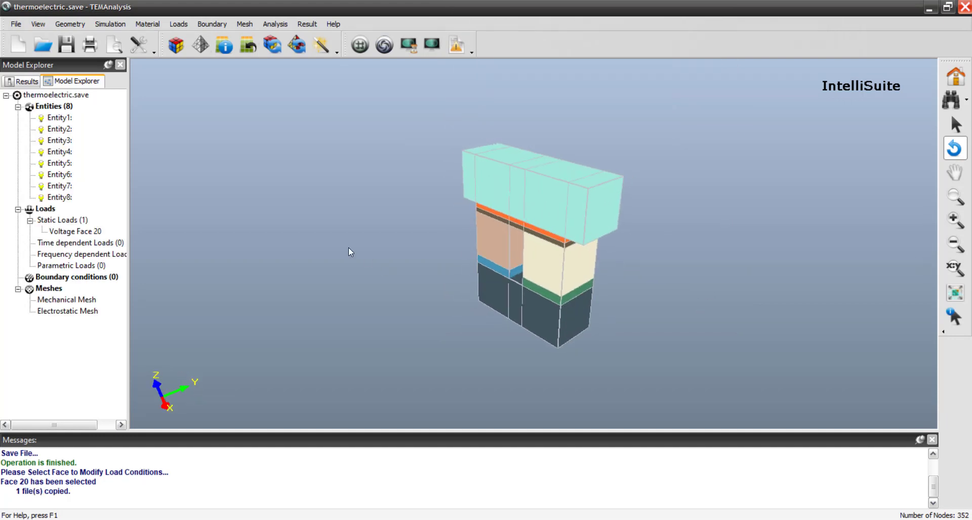
pyautogui.click(179, 24)
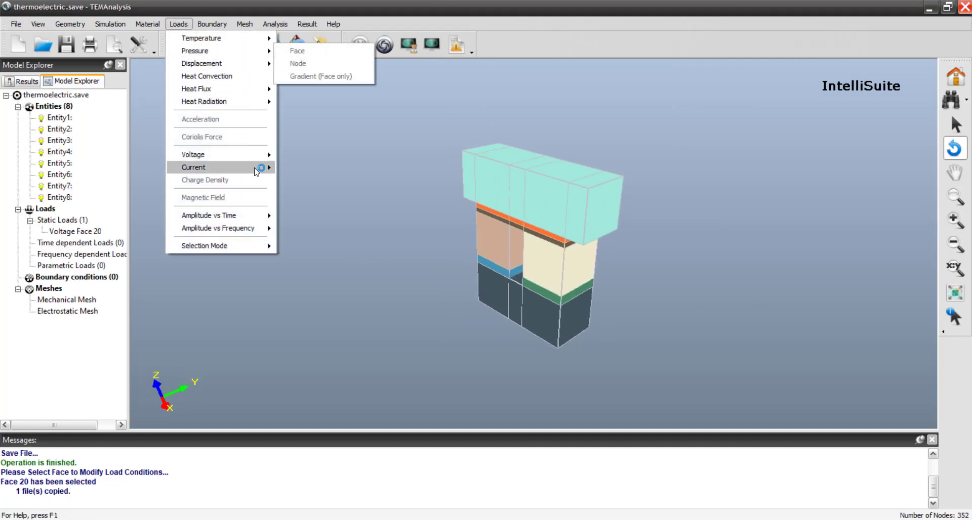
pyautogui.moveTo(258, 167)
pyautogui.click(304, 165)
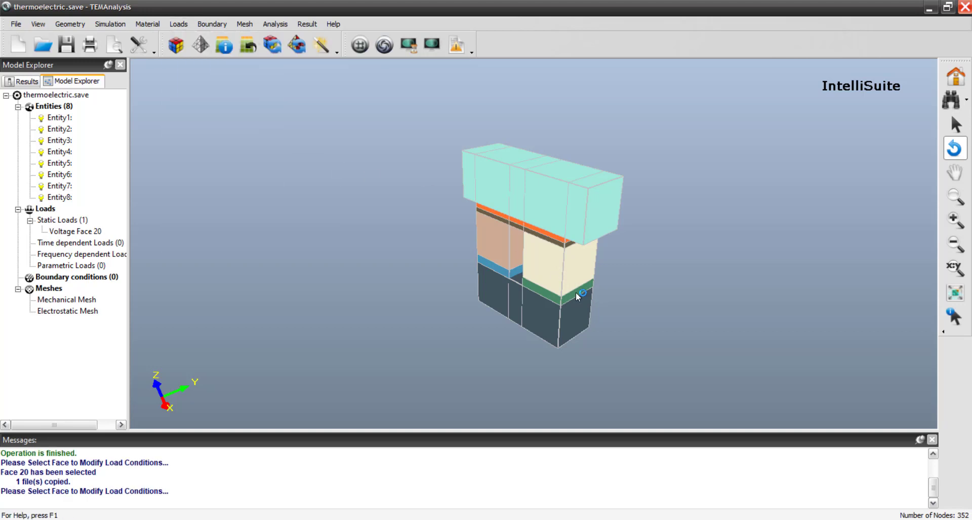
pyautogui.click(575, 292)
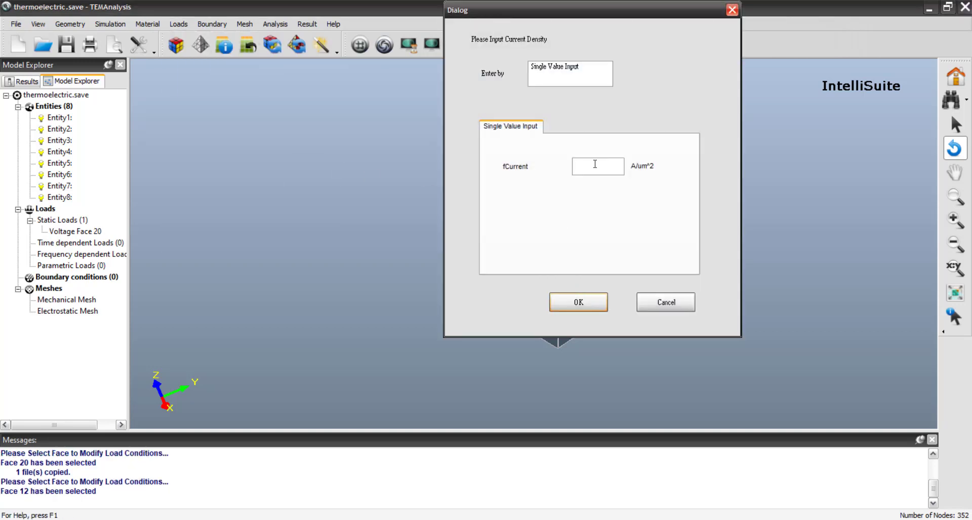
pyautogui.write('28e-6')
pyautogui.click(578, 302)
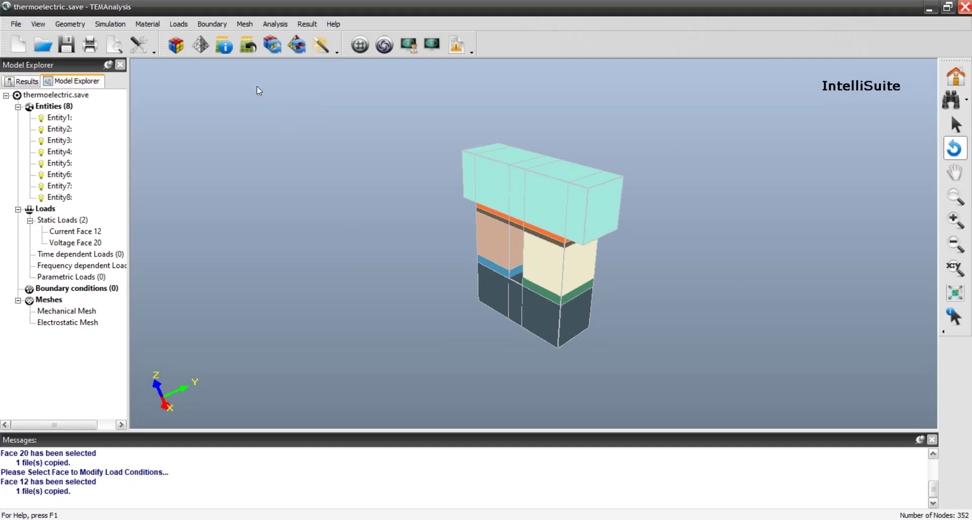
# - Apply heat convection to the underside of the dark base block with film coefficient 1000 W/(cm^2*deg_C) and sink temperature 12 deg_C
pyautogui.click(178, 26)
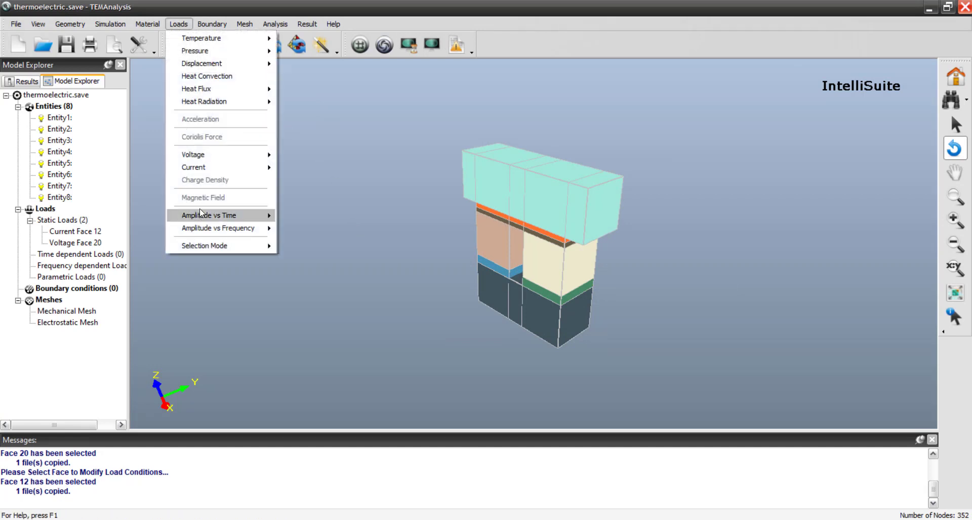
pyautogui.moveTo(230, 159)
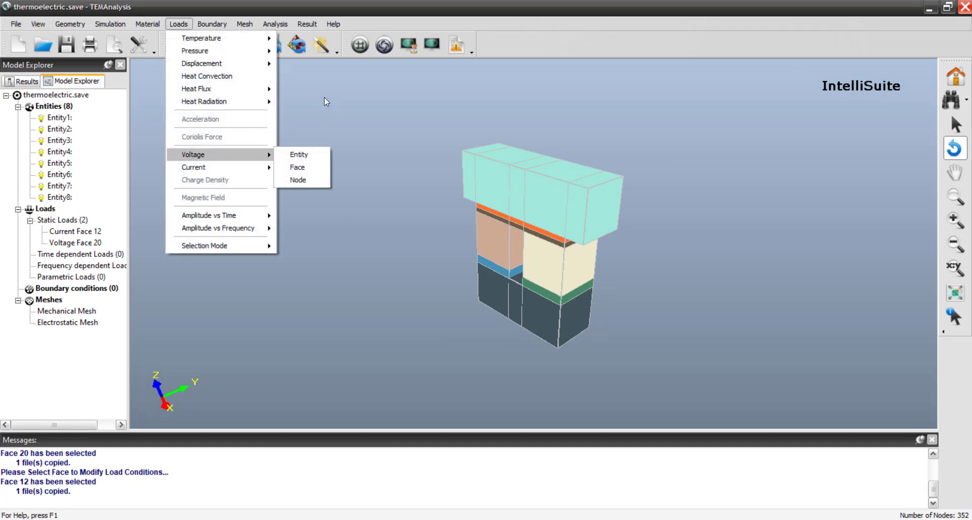
pyautogui.click(244, 78)
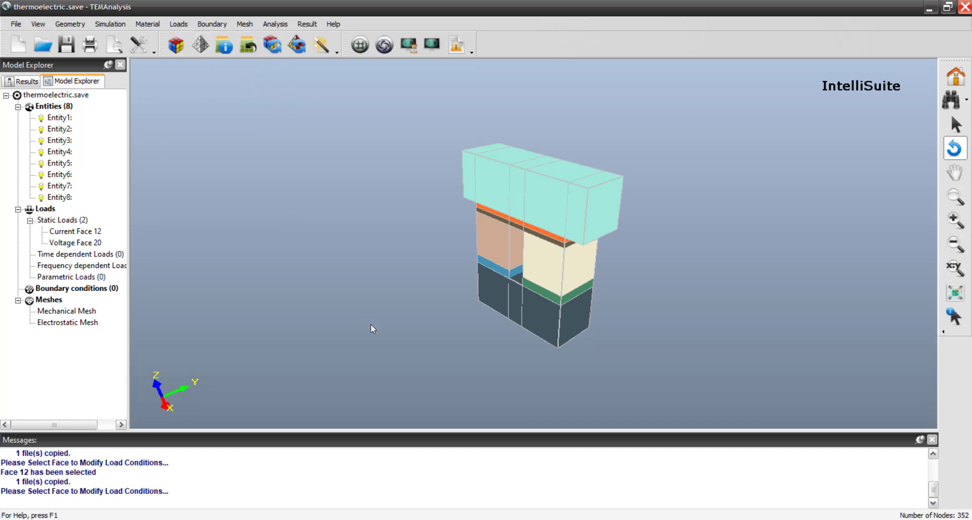
pyautogui.moveTo(371, 329); pyautogui.dragTo(541, 320)
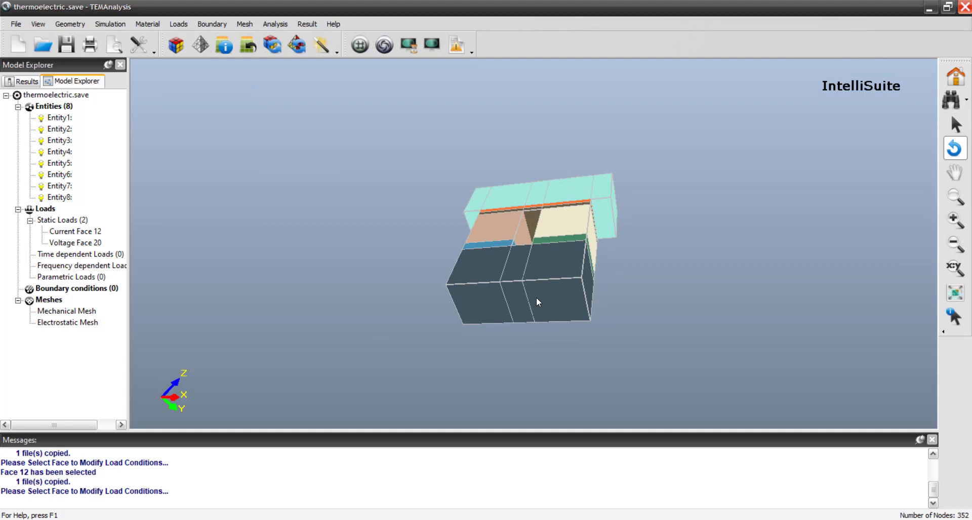
pyautogui.click(536, 298)
pyautogui.write('1000')
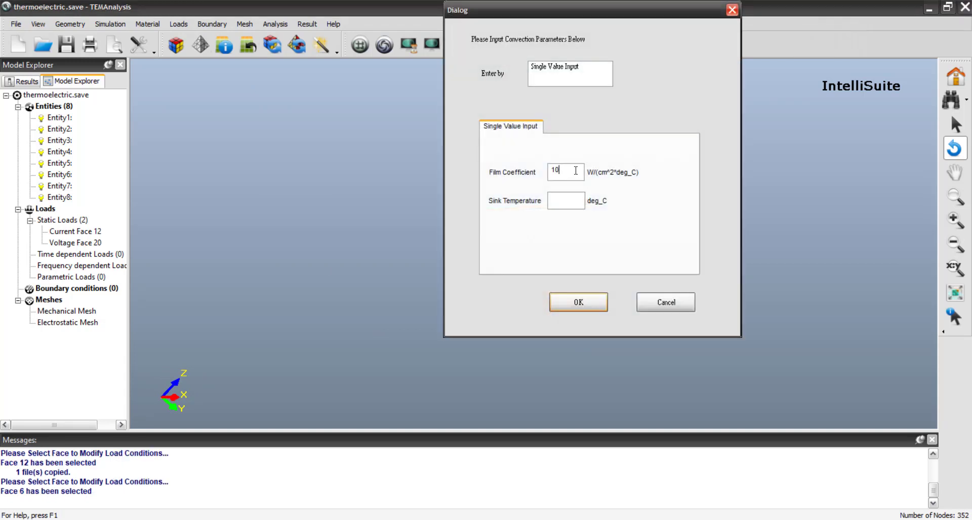
pyautogui.click(567, 200)
pyautogui.write('12')
pyautogui.click(578, 302)
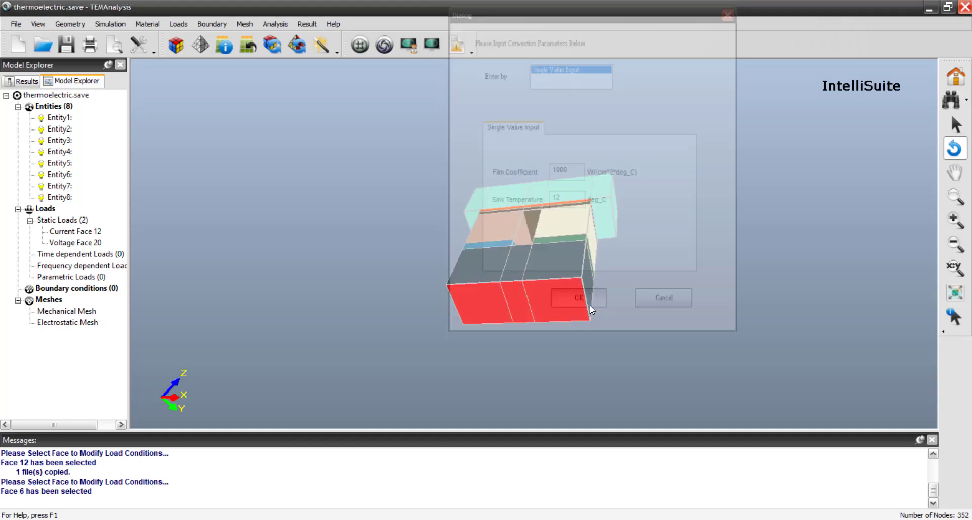
# - Apply heat convection to the outer top face of the turquoise block with film coefficient 1000 W/(cm^2*deg_C) and fill in its sink temperature
pyautogui.moveTo(602, 172); pyautogui.dragTo(466, 364)
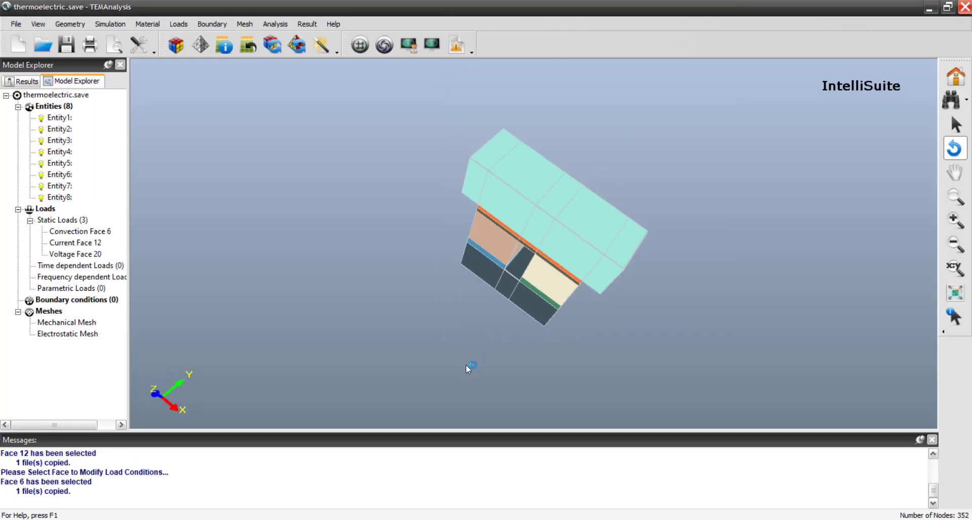
pyautogui.click(562, 194)
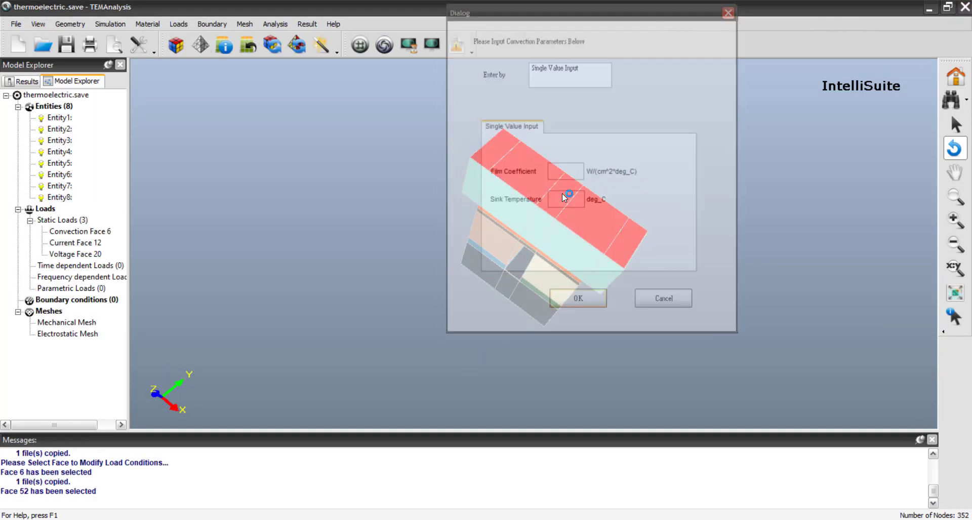
pyautogui.click(562, 172)
pyautogui.write('1000')
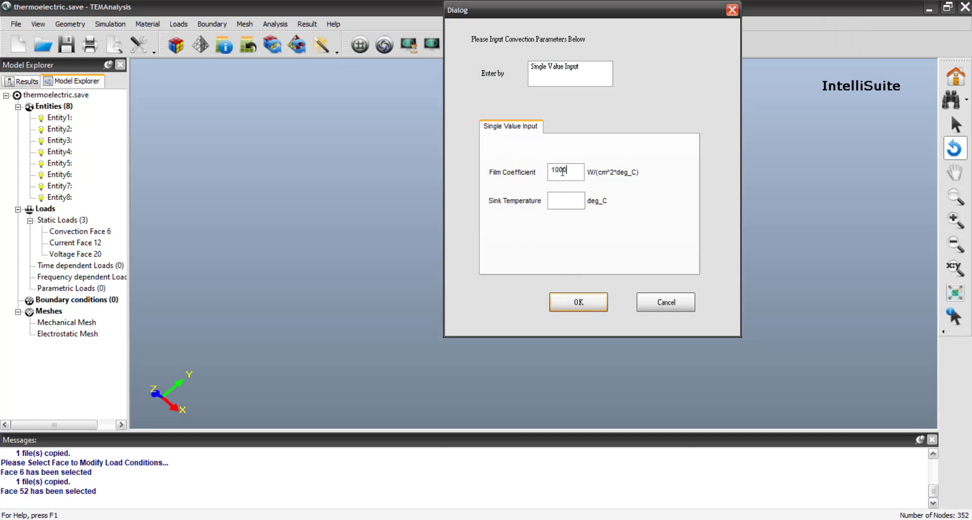
pyautogui.click(557, 201)
pyautogui.write('22')
pyautogui.click(557, 300)
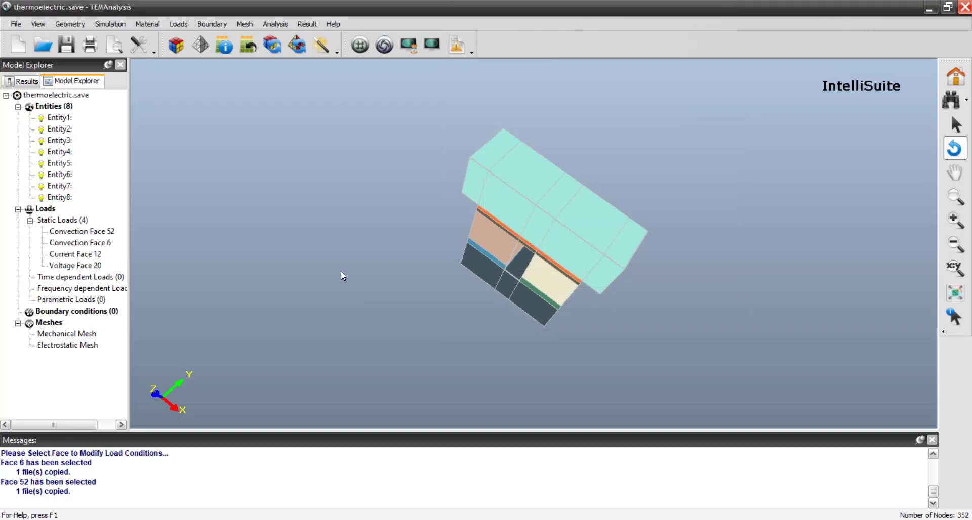
# - Auto-mesh the whole model with a maximum mesh size of 10 um
pyautogui.click(212, 25)
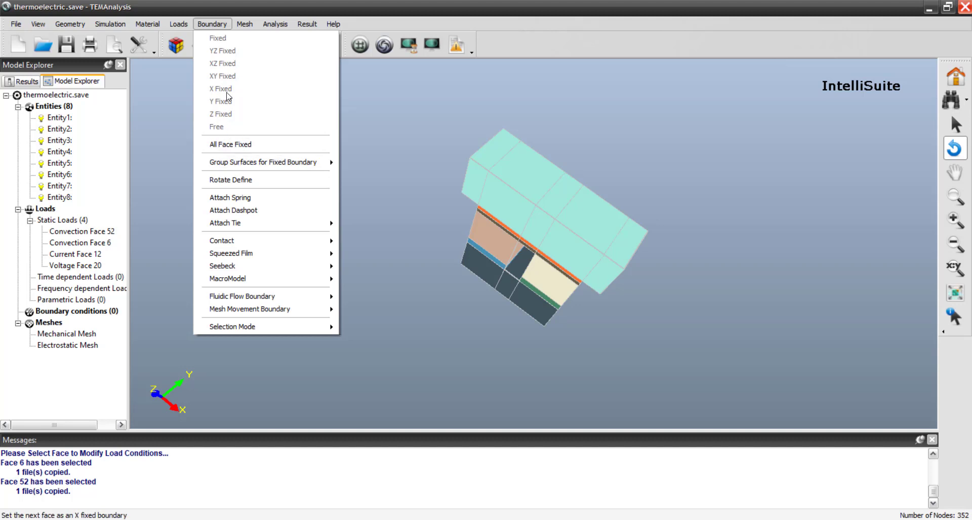
pyautogui.click(245, 24)
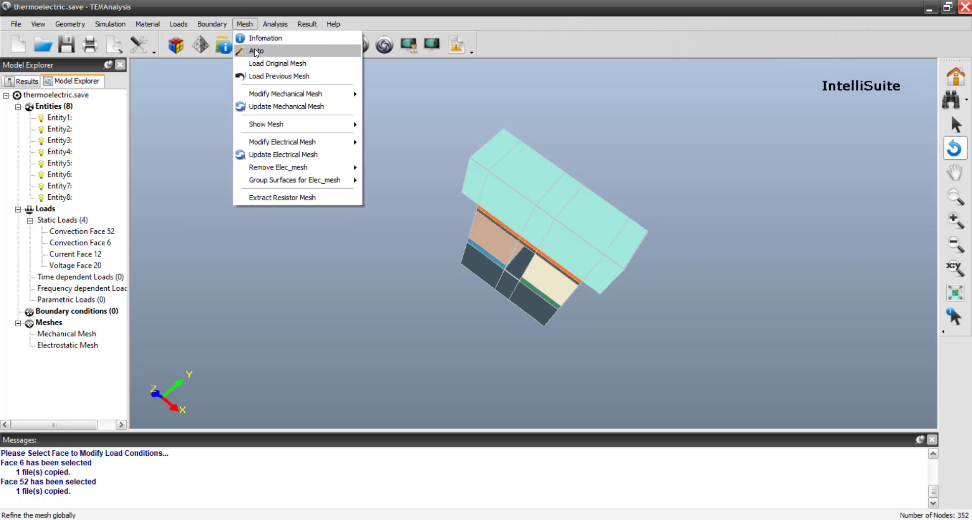
pyautogui.click(256, 52)
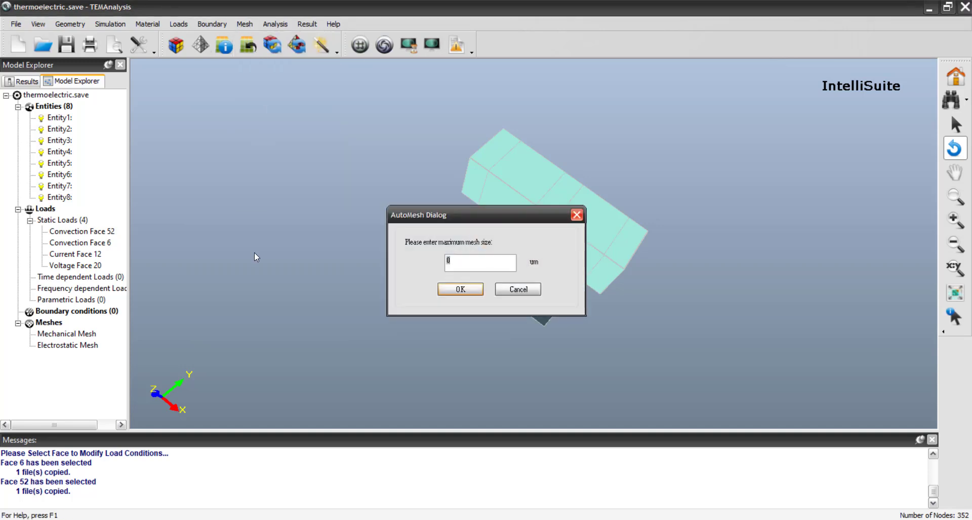
pyautogui.press('Return')
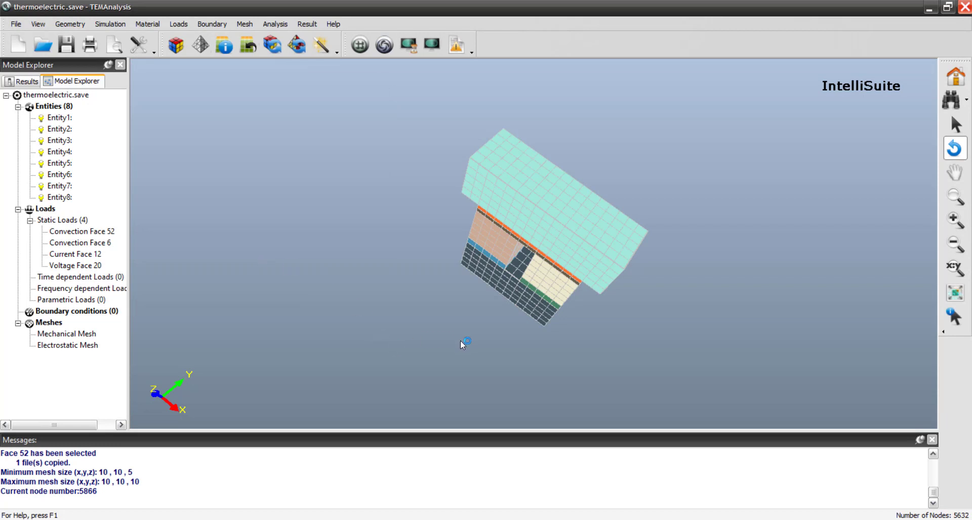
pyautogui.moveTo(486, 344); pyautogui.dragTo(488, 251)
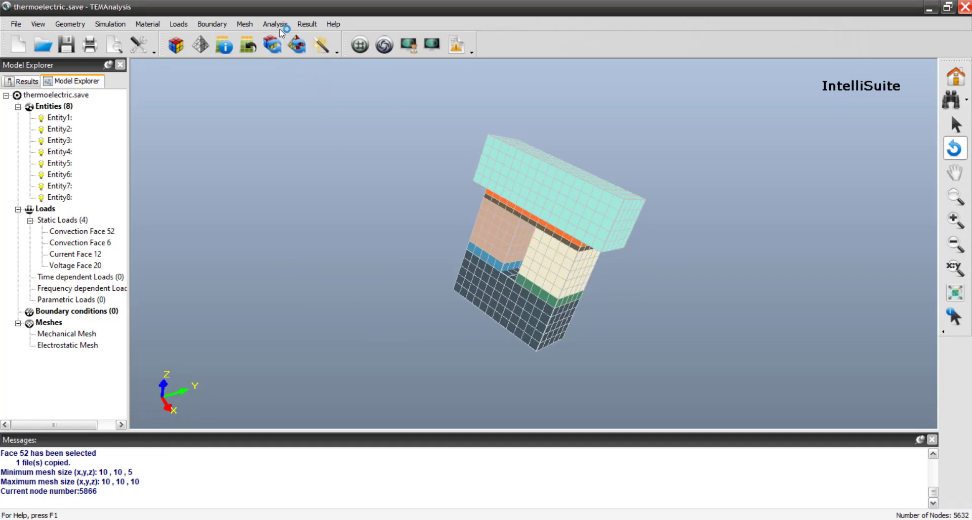
# - Save the file and start the static analysis
pyautogui.click(67, 45)
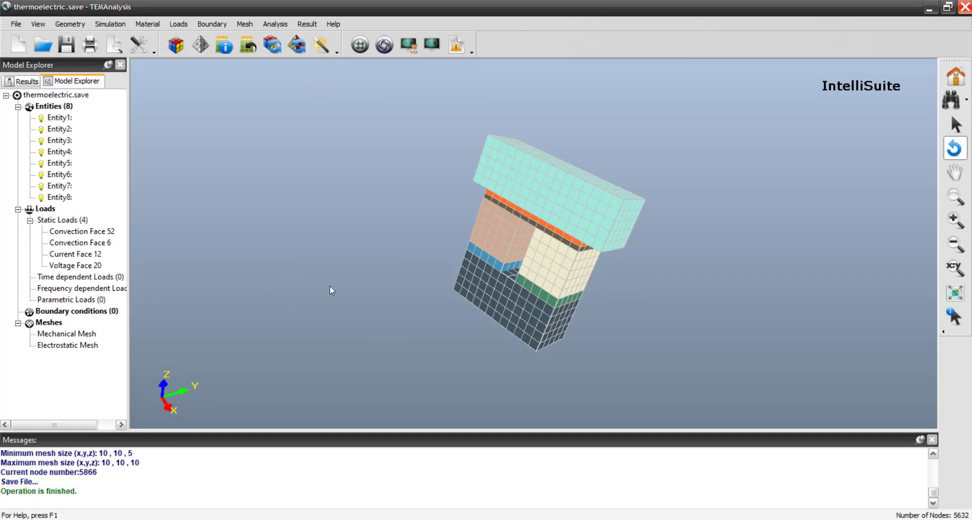
pyautogui.click(276, 24)
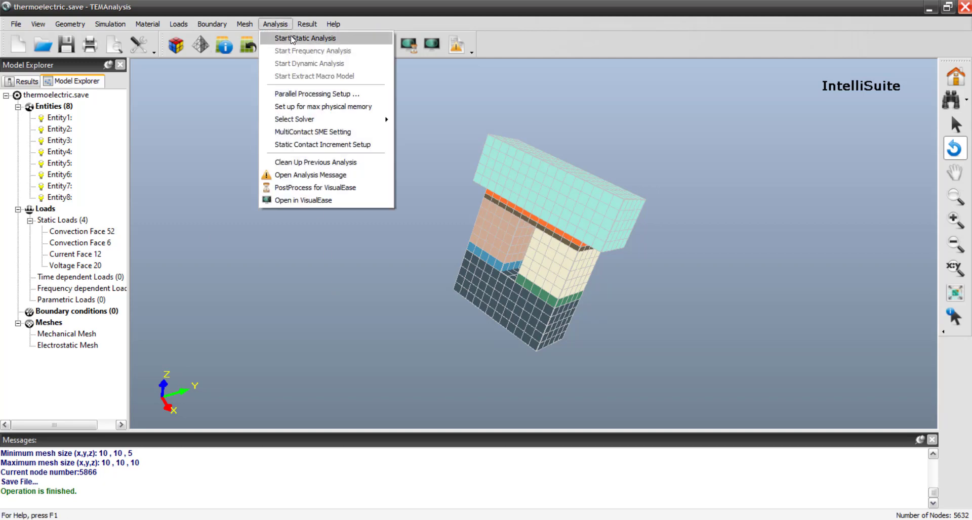
pyautogui.click(292, 39)
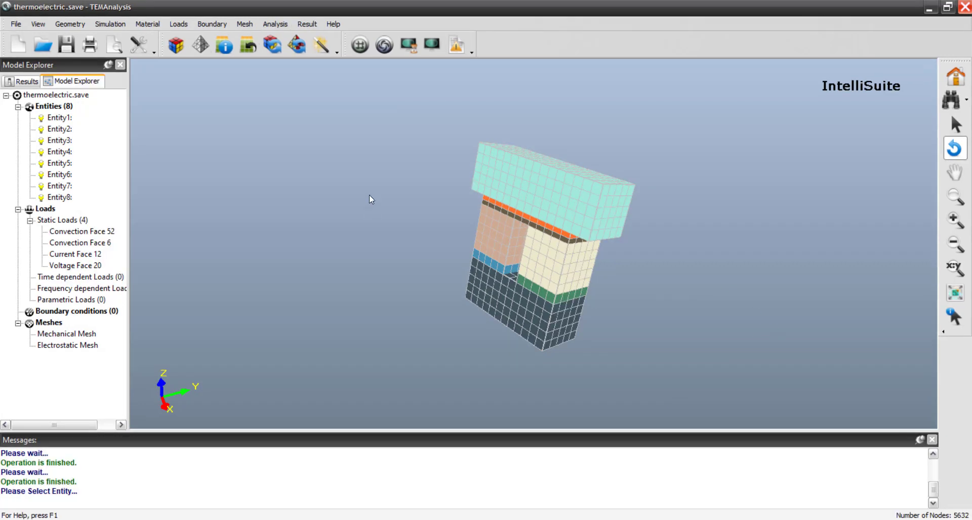
# - Display the potential result on the model, followed by the temperature distribution
pyautogui.click(309, 25)
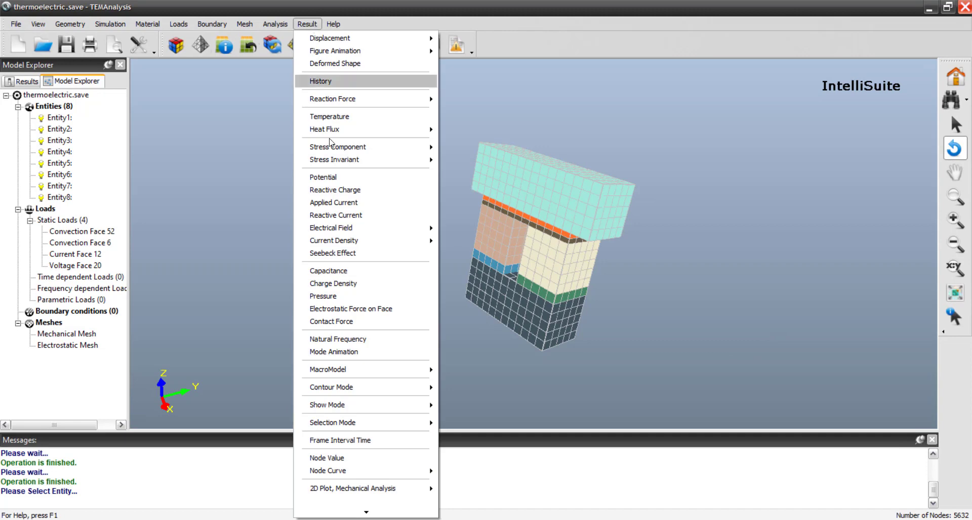
pyautogui.click(343, 178)
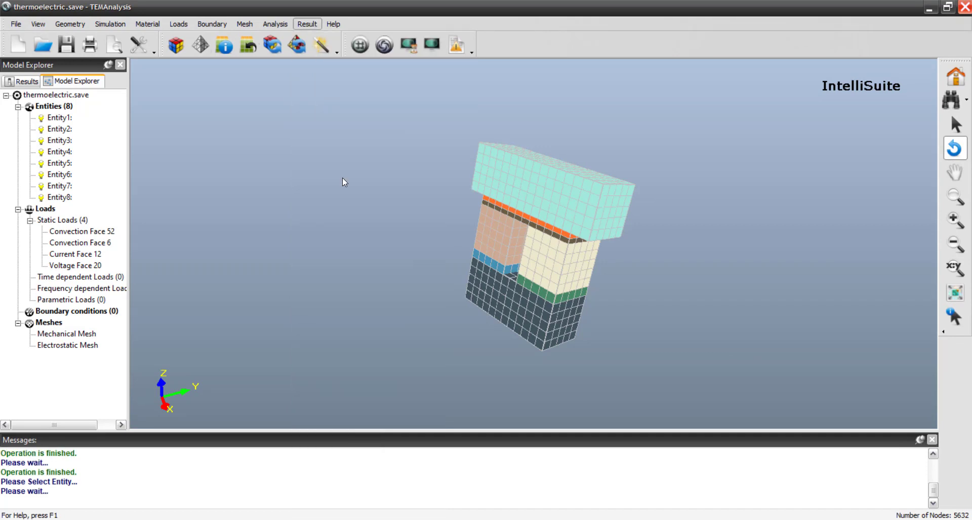
pyautogui.click(307, 25)
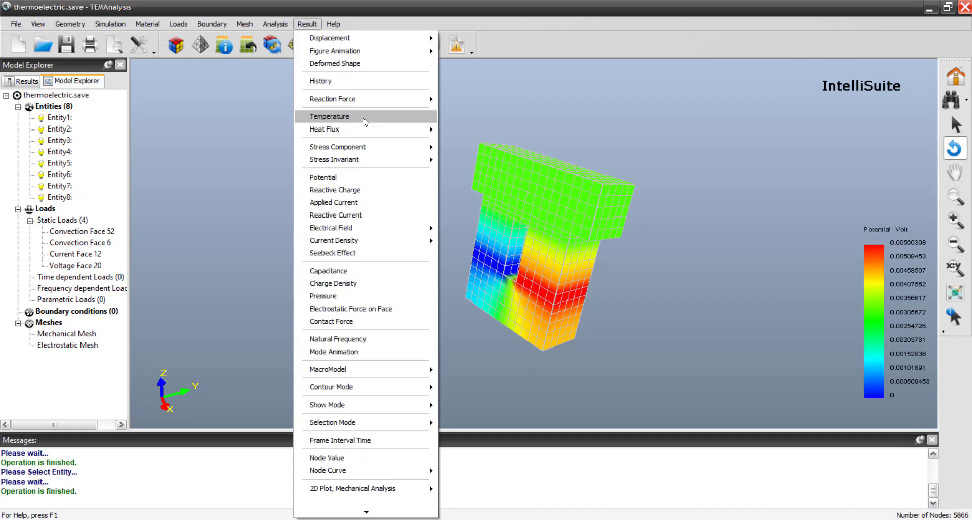
pyautogui.click(364, 122)
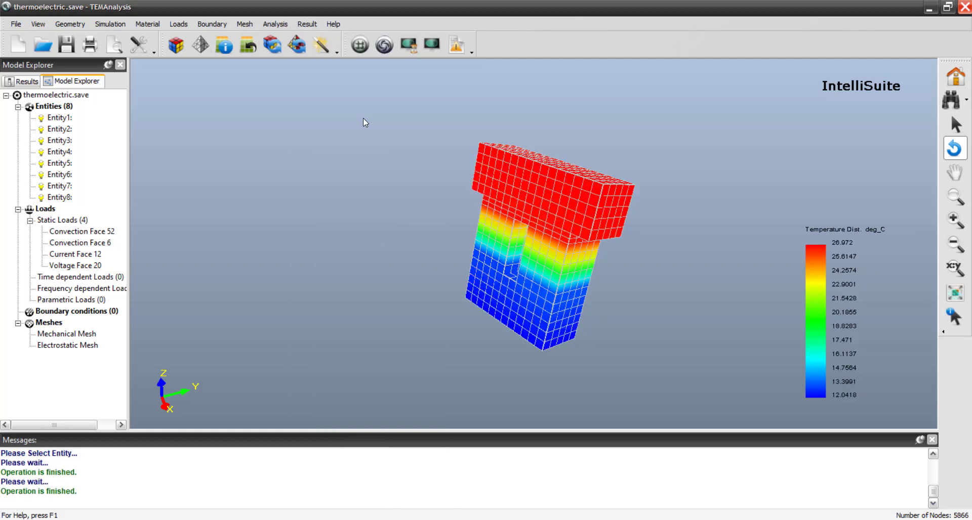
# - Display an electrical field component result on the model
pyautogui.click(307, 23)
pyautogui.moveTo(425, 228)
pyautogui.click(455, 253)
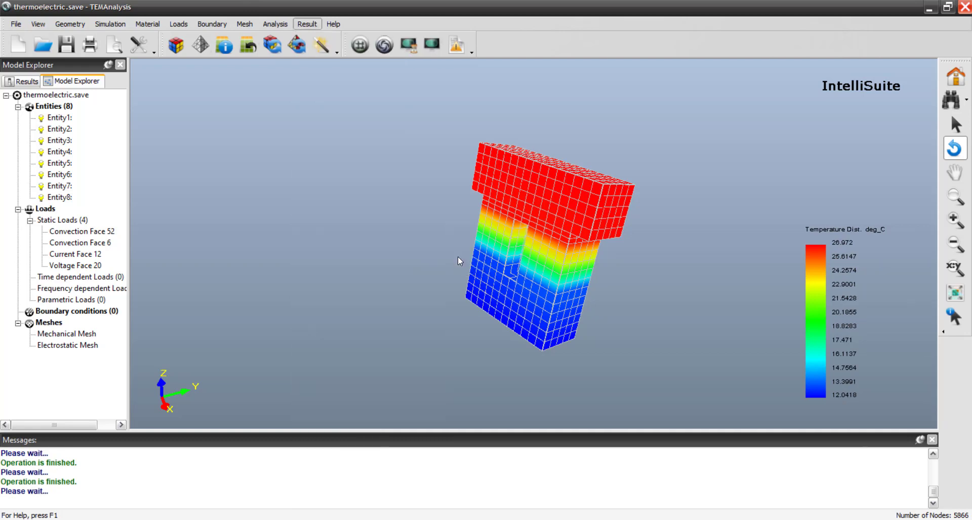